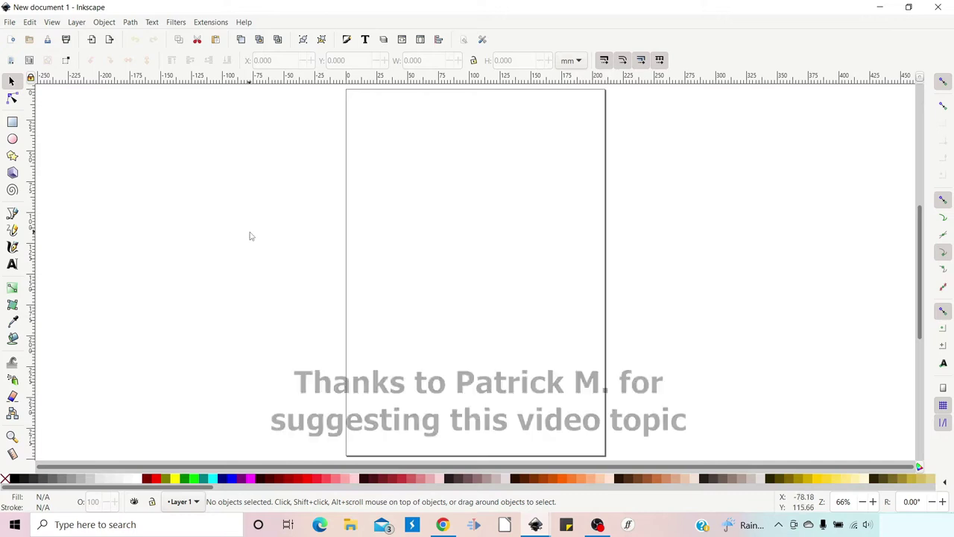
Create a new document from the FontForge Typography template.
click(10, 23)
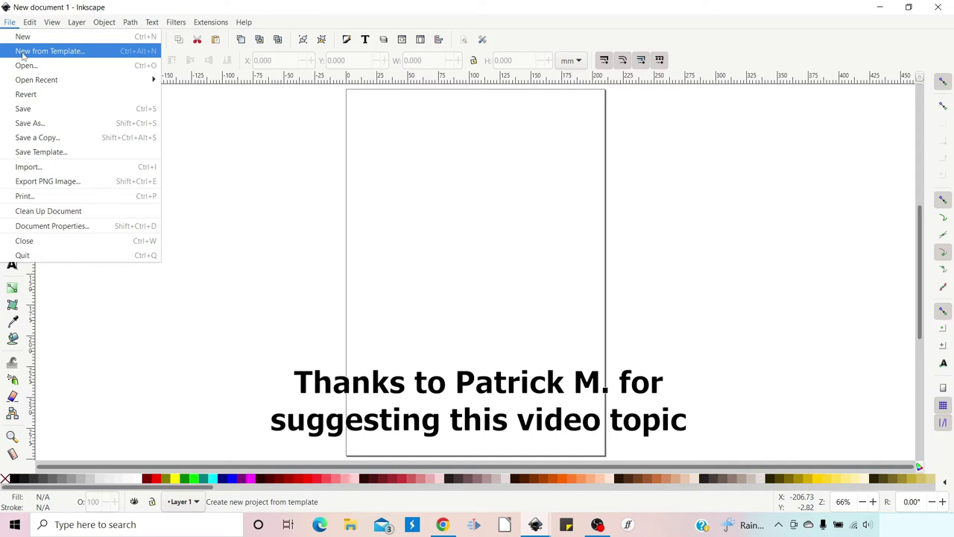
click(22, 52)
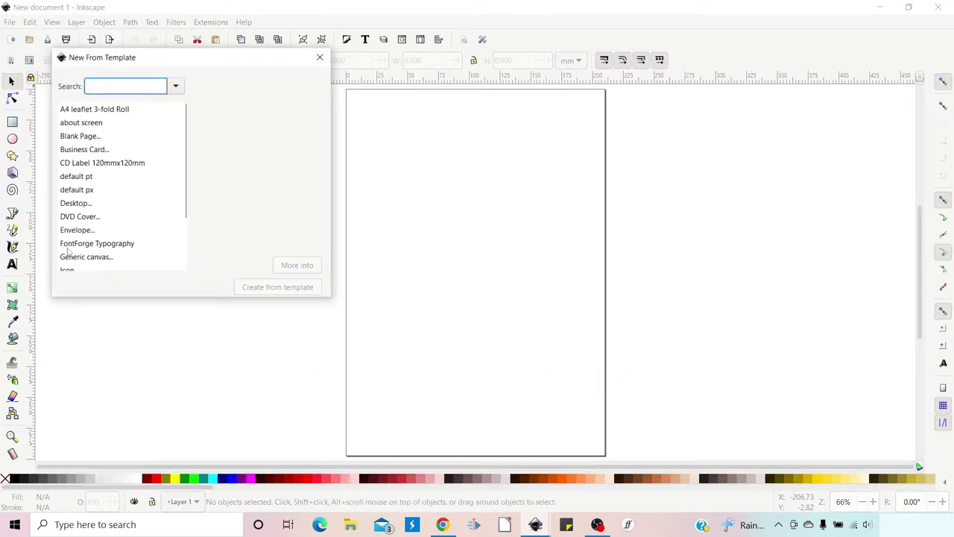
click(87, 245)
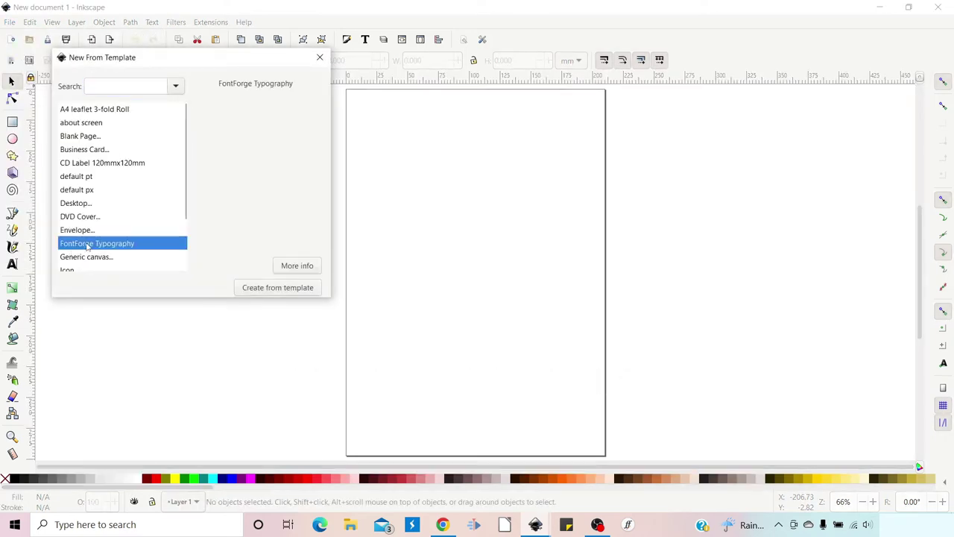
click(280, 290)
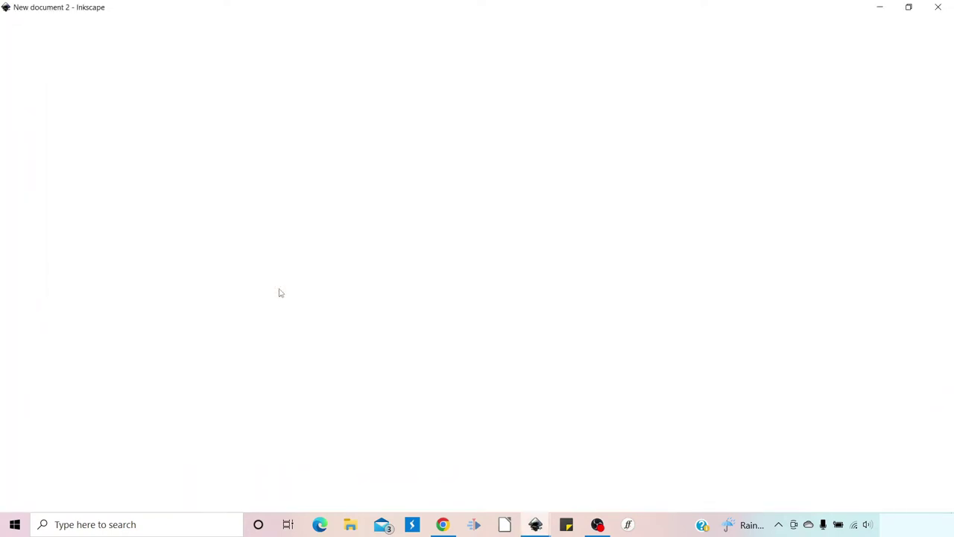
scroll(554, 252, down, 1)
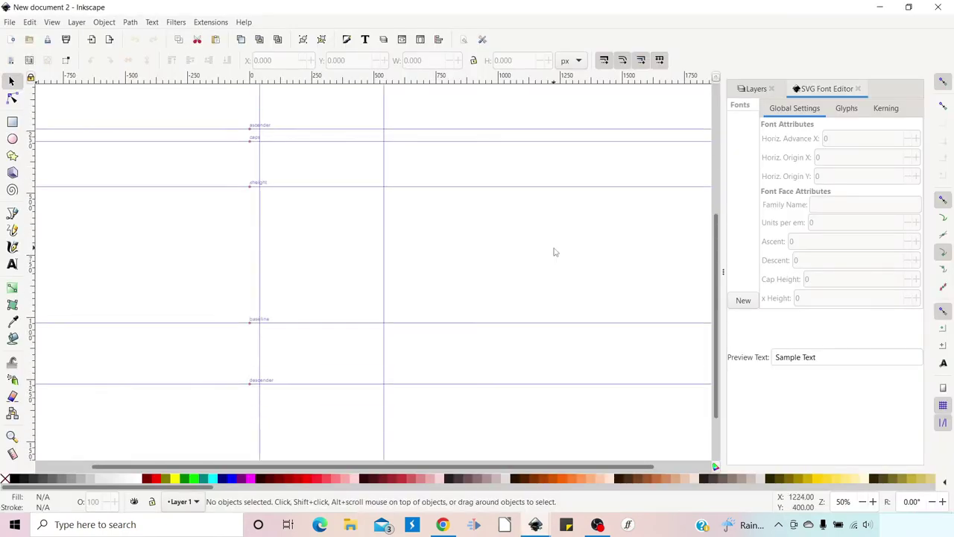
key(ctrl+v)
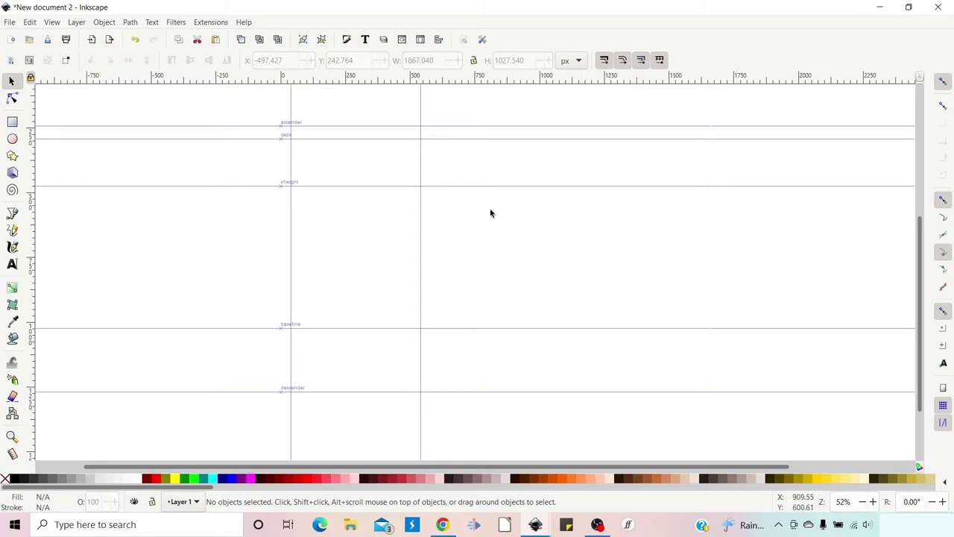
Show the layer list and the SVG Font Editor for the typography document.
click(384, 40)
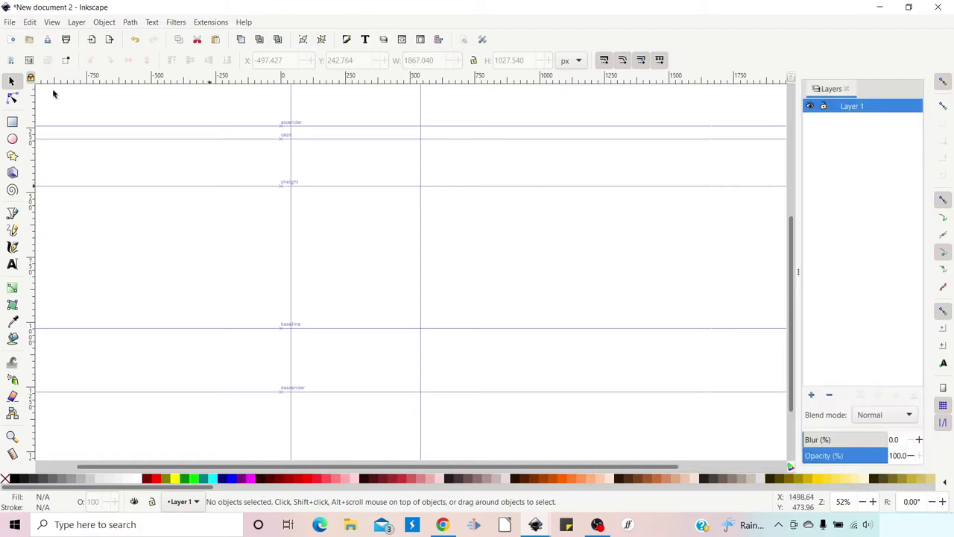
click(153, 25)
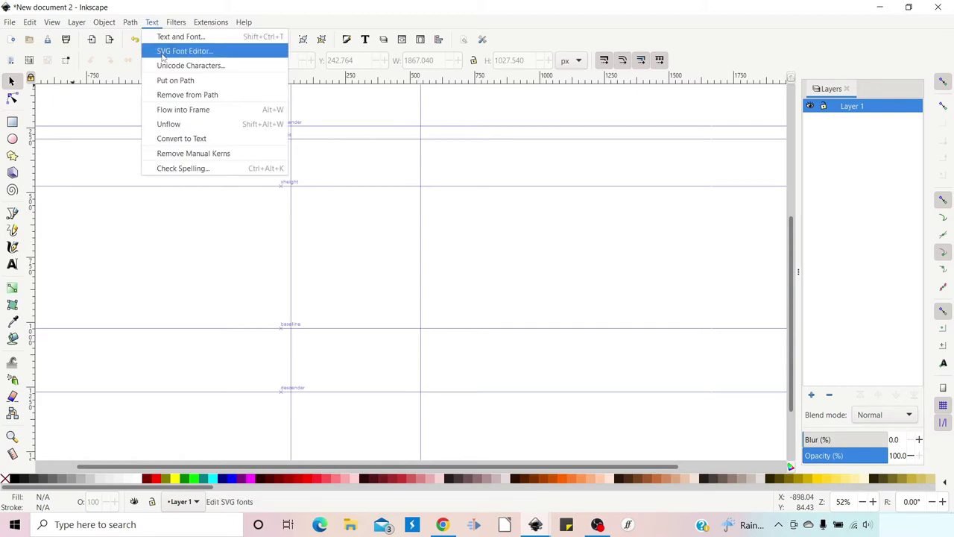
click(162, 55)
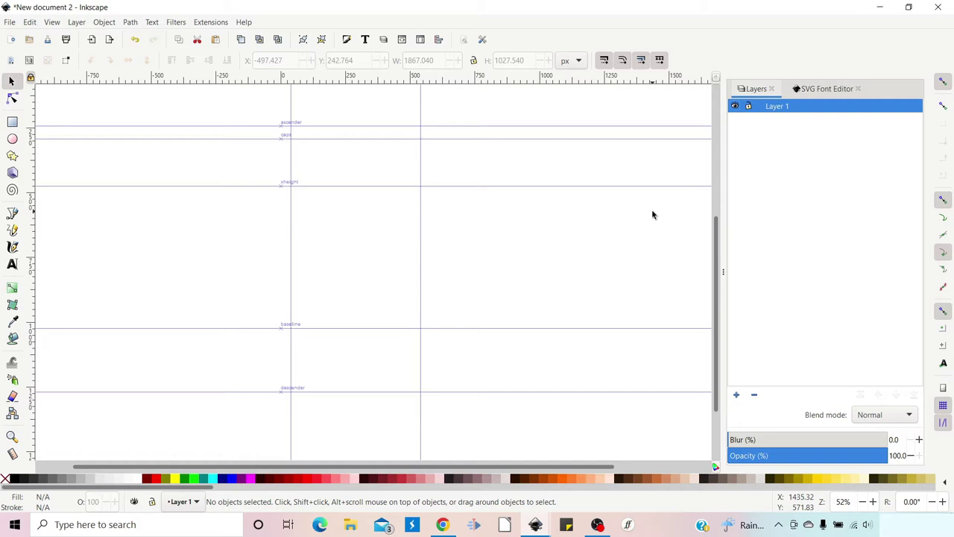
Rename the document's only layer as "a".
double_click(777, 106)
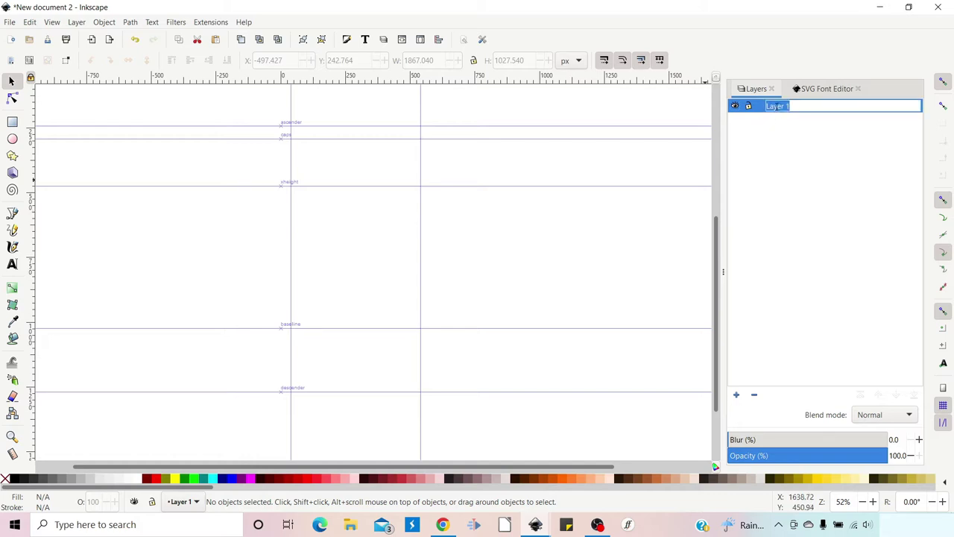
text(a)
key(Return)
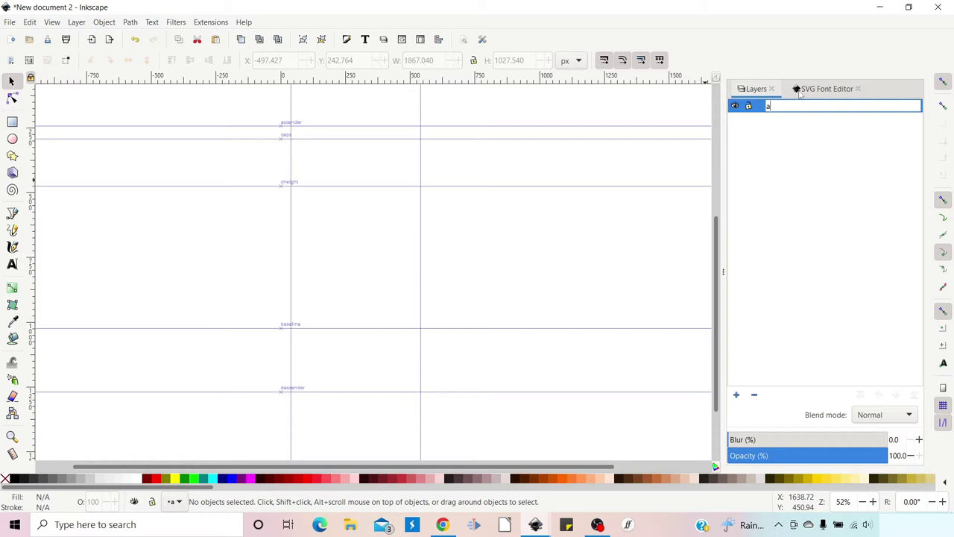
click(761, 128)
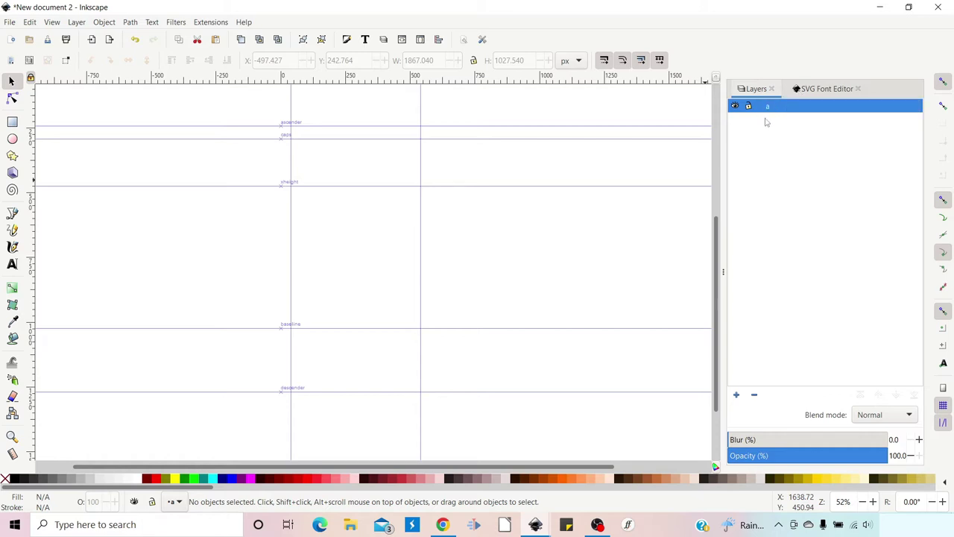
Draw a lowercase a about 528 by 558 px with two Calligraphy strokes between the xheight and baseline guides.
click(12, 249)
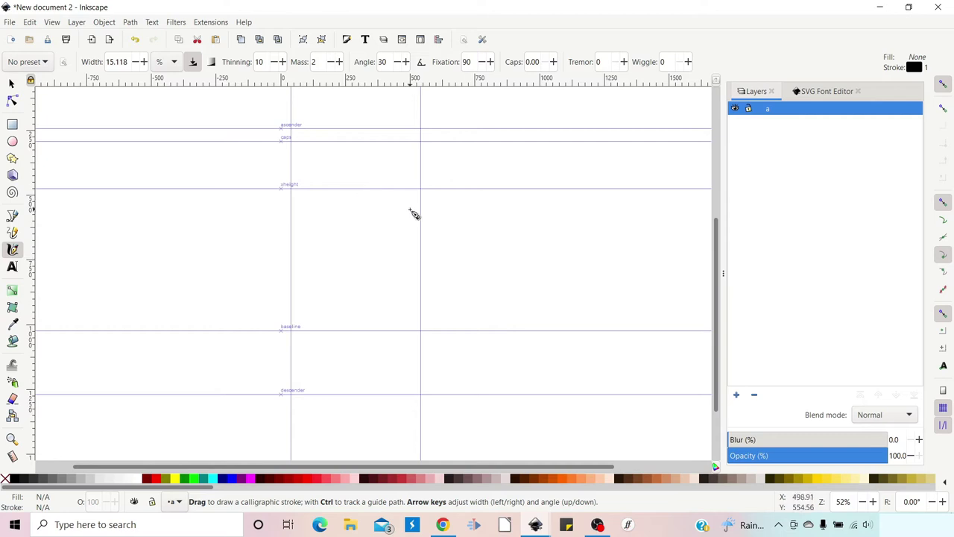
mouse_move(410, 210)
mouse_down()
mouse_move(377, 187)
mouse_move(346, 190)
mouse_move(310, 210)
mouse_move(290, 252)
mouse_move(327, 315)
mouse_move(367, 328)
mouse_move(420, 311)
mouse_up()
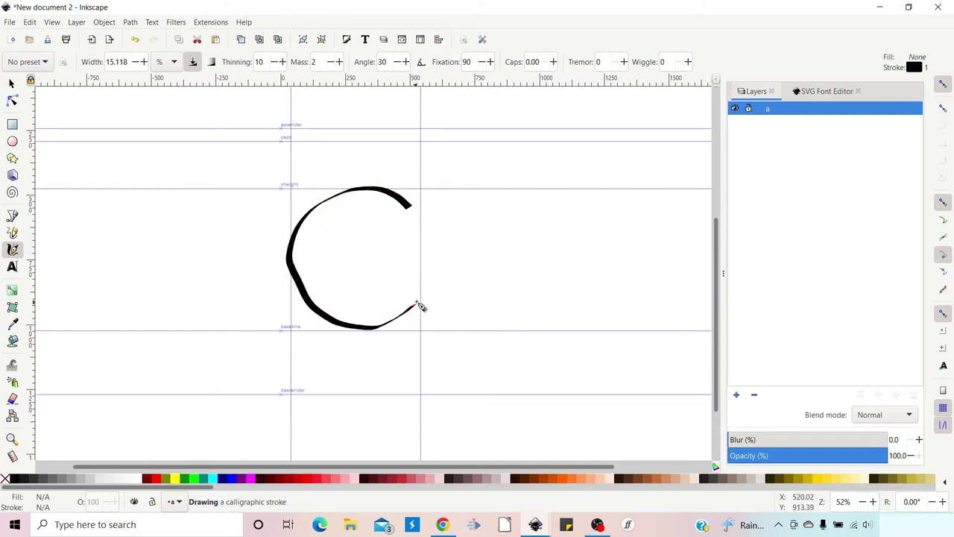
drag(413, 198, 422, 332)
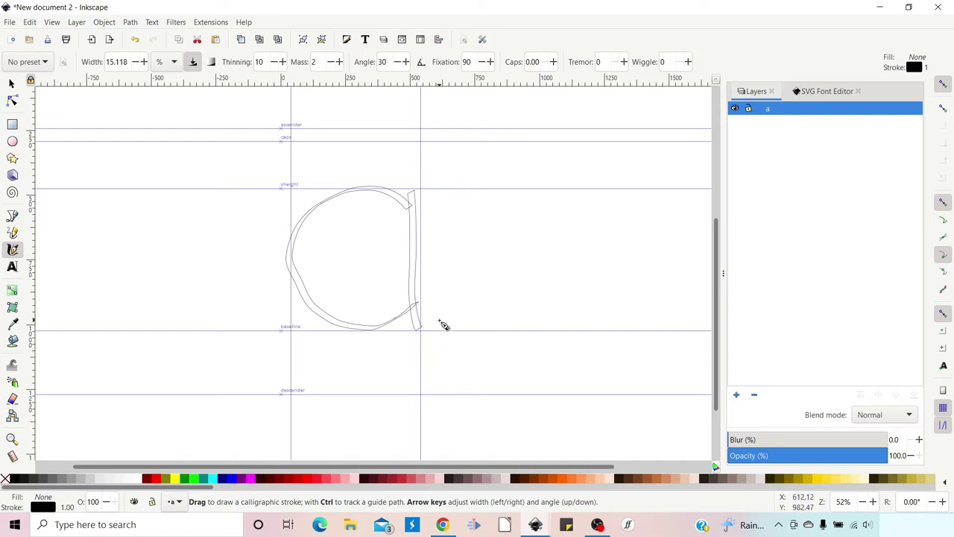
Merge the two strokes of the letter a with Union and narrow the shape to about 514 px wide.
click(11, 83)
drag(266, 160, 456, 365)
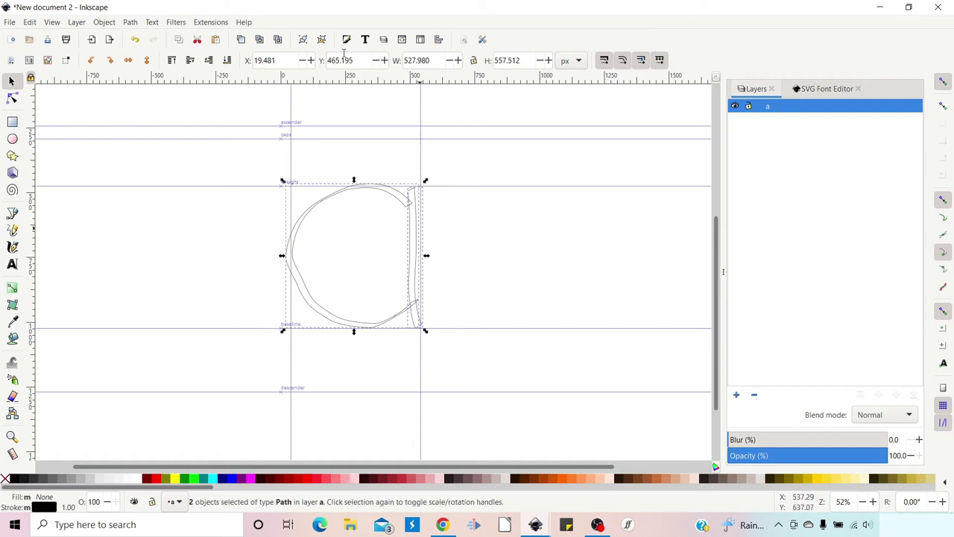
click(130, 22)
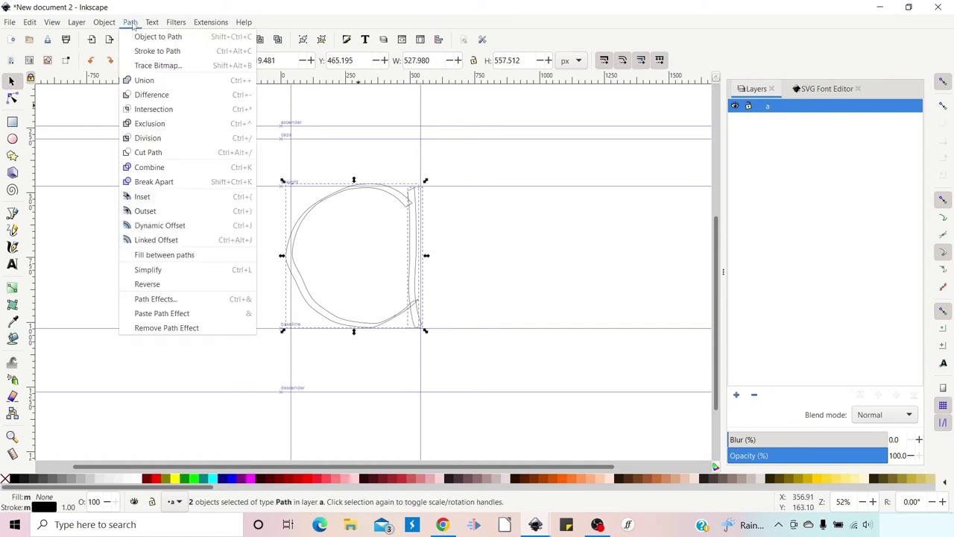
click(146, 79)
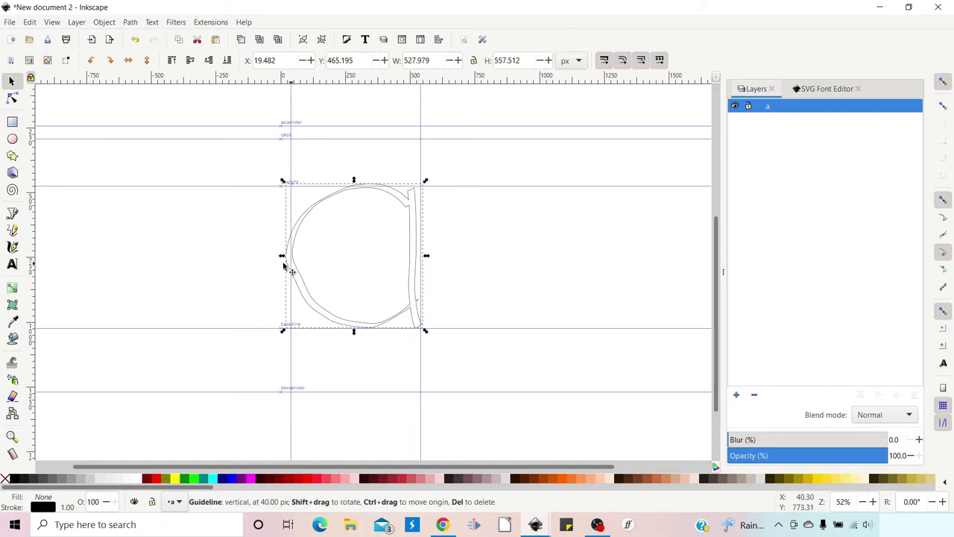
drag(283, 258, 287, 259)
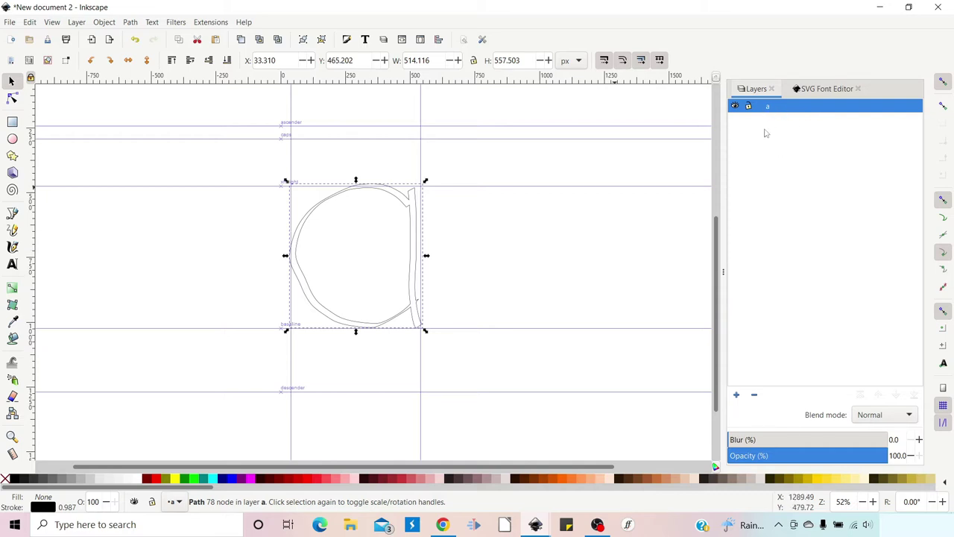
Add a layer named "b" above the current one and hide layer "a".
click(737, 395)
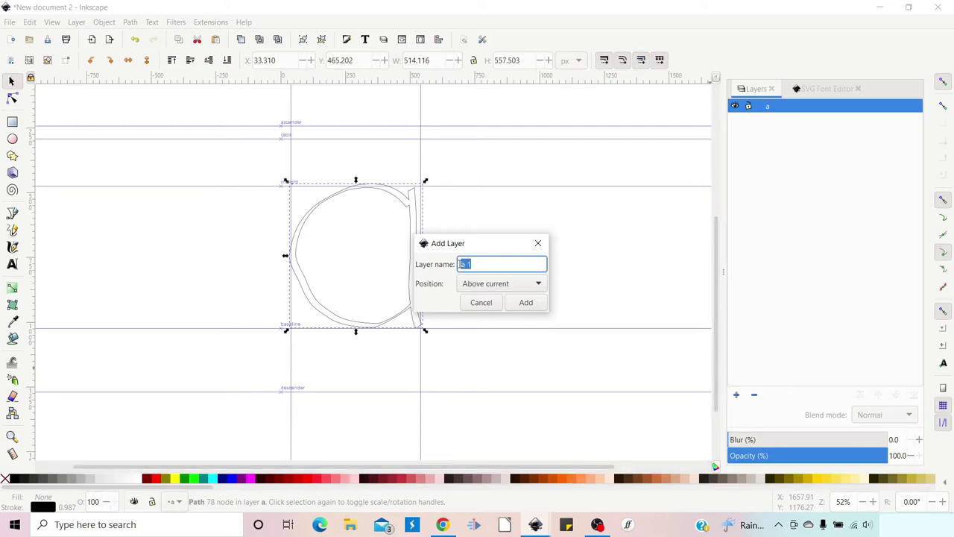
text(b)
click(527, 303)
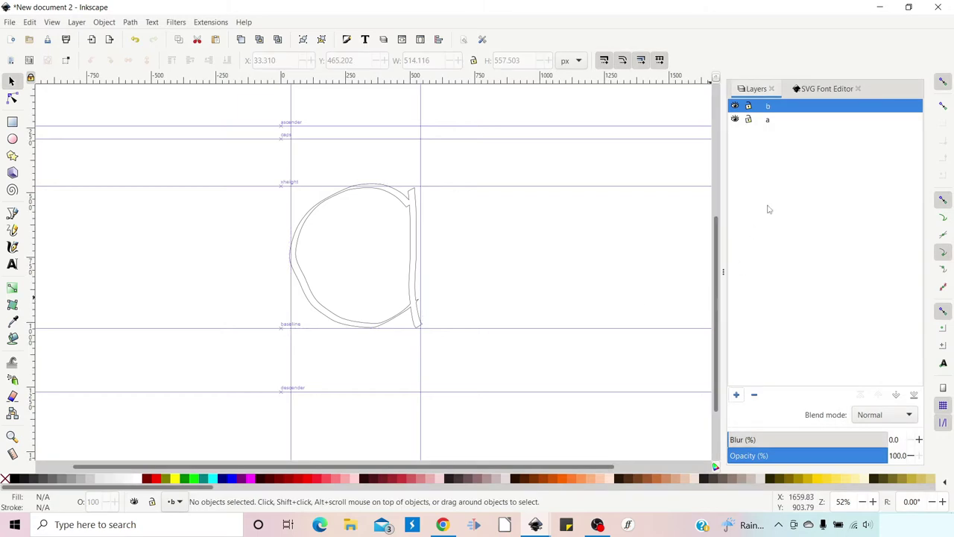
click(735, 119)
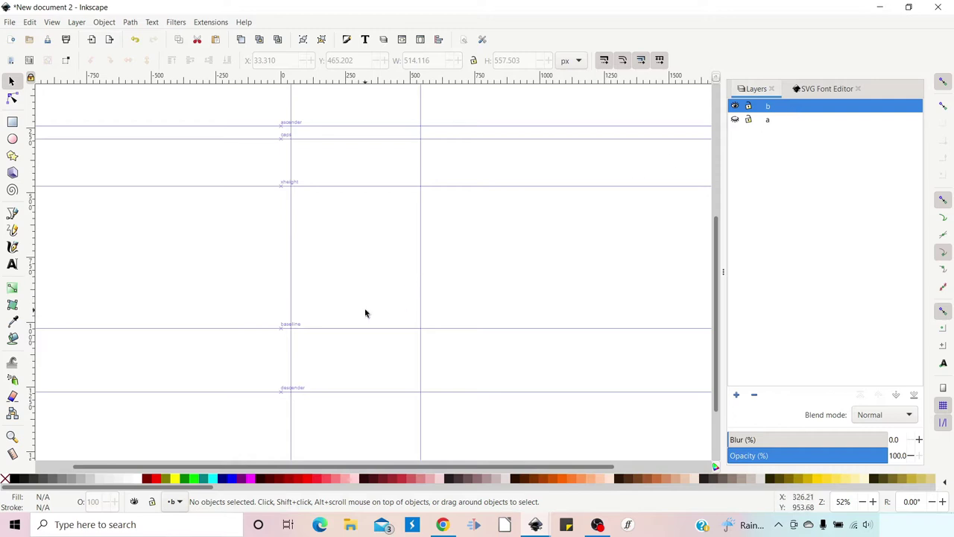
Draw a lowercase b about 513 by 800 px with two Calligraphy strokes between the ascender and baseline guides.
click(12, 265)
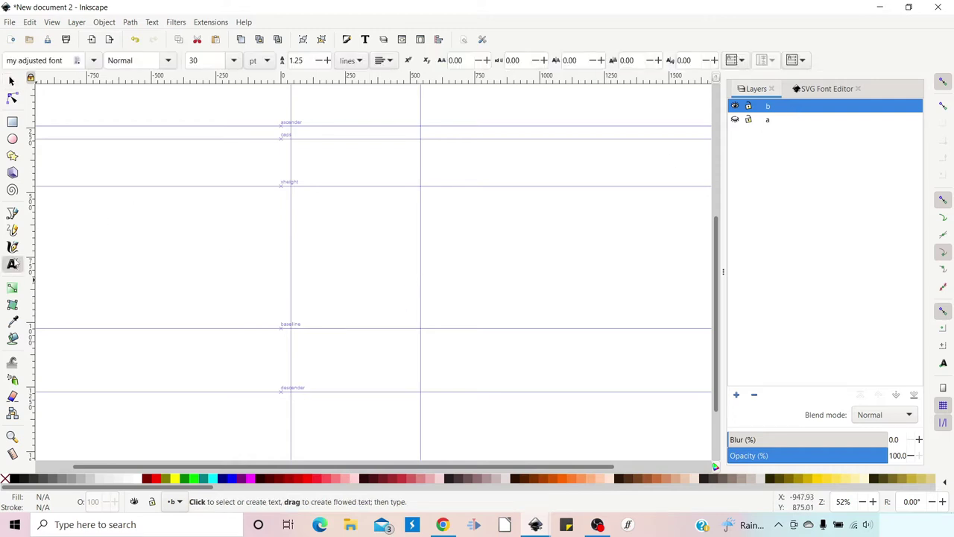
click(12, 247)
drag(296, 132, 294, 333)
mouse_move(296, 216)
mouse_down()
mouse_move(323, 206)
mouse_move(417, 245)
mouse_move(386, 325)
mouse_move(311, 320)
mouse_move(294, 307)
mouse_up()
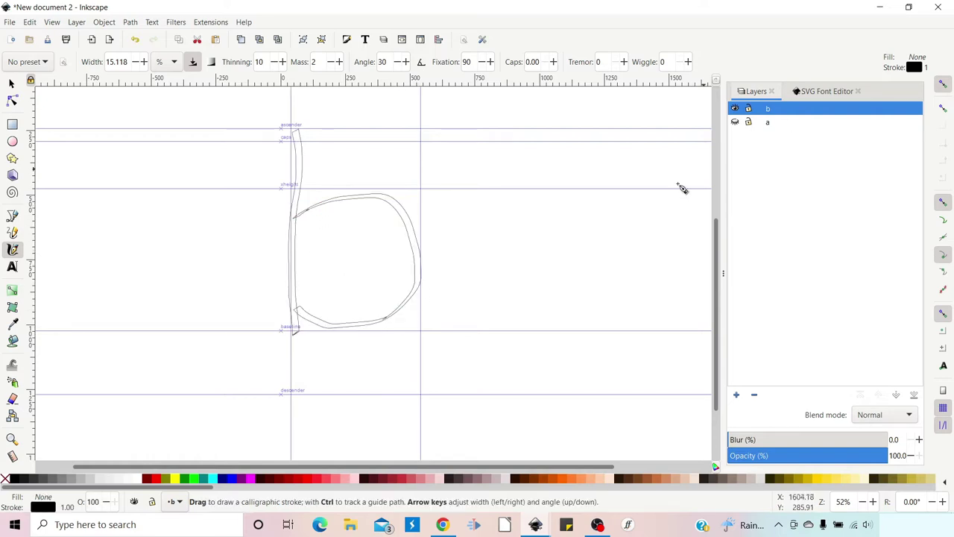
Merge the two strokes of the letter b into one path with Union and deselect it.
click(11, 85)
drag(258, 110, 458, 362)
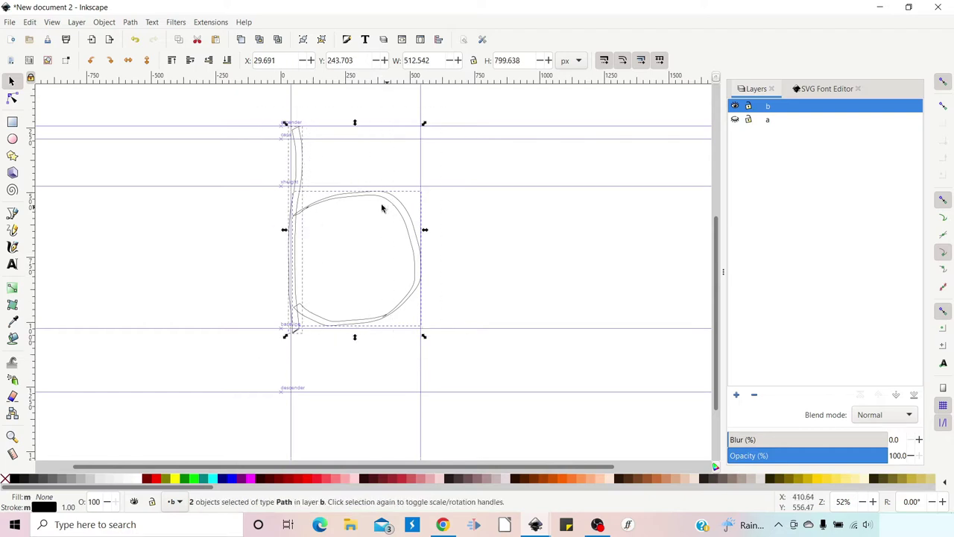
click(130, 22)
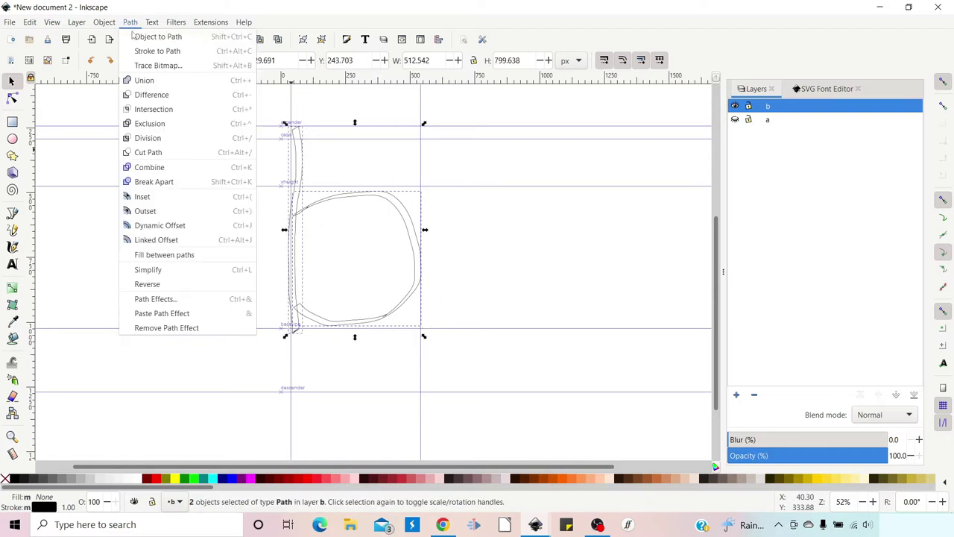
click(154, 87)
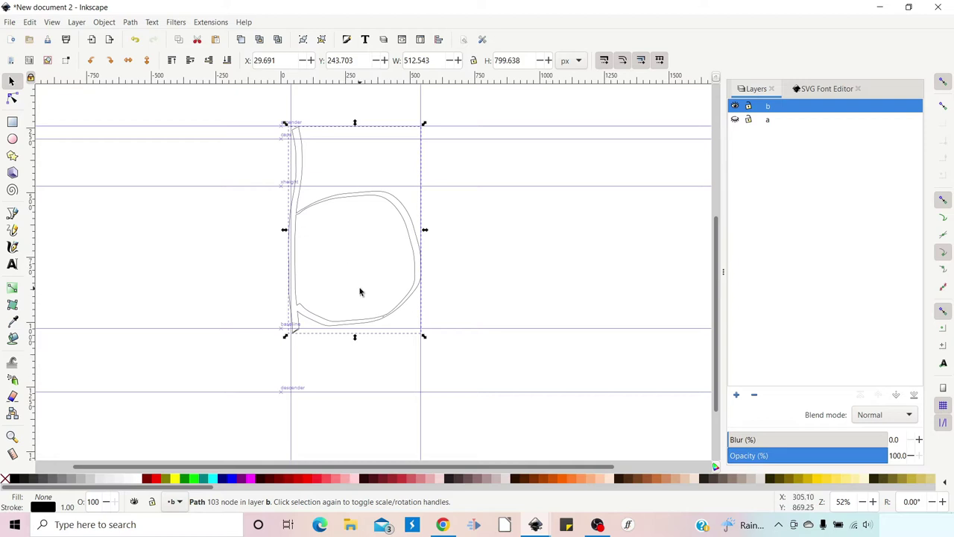
click(556, 227)
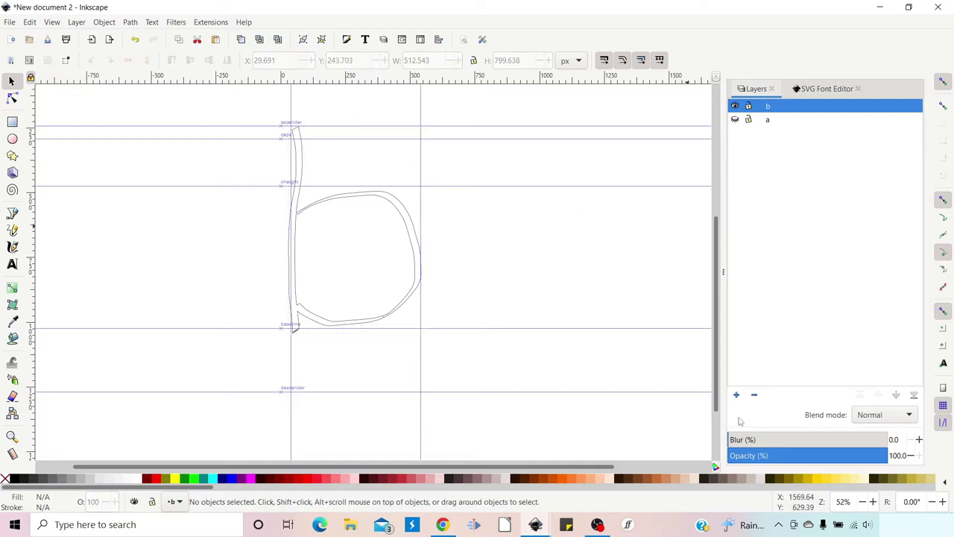
Add a layer named "c" above the current layer.
click(736, 395)
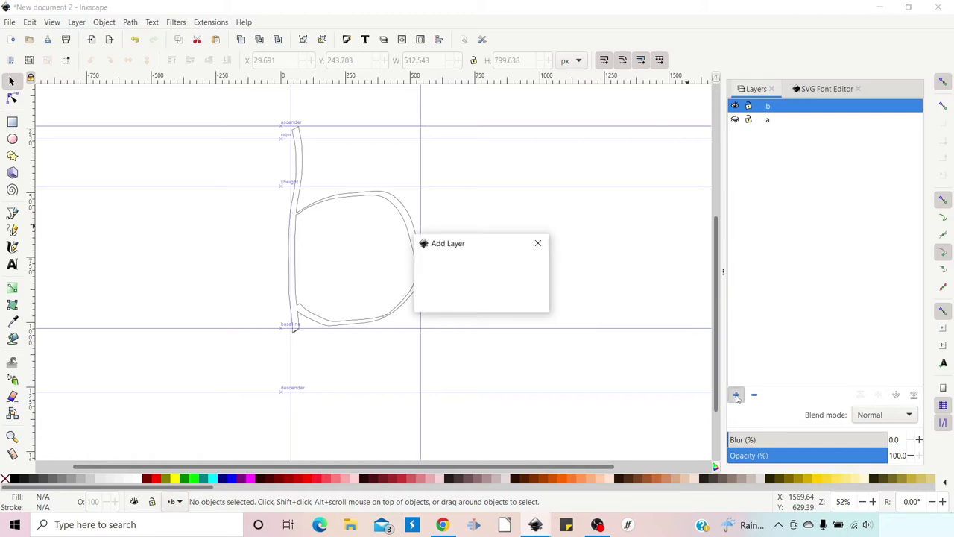
text(c)
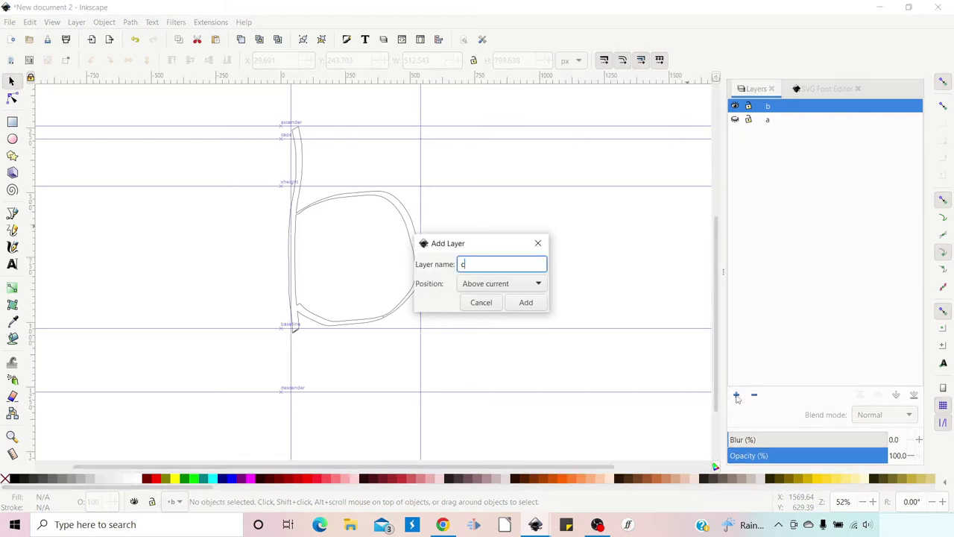
click(526, 303)
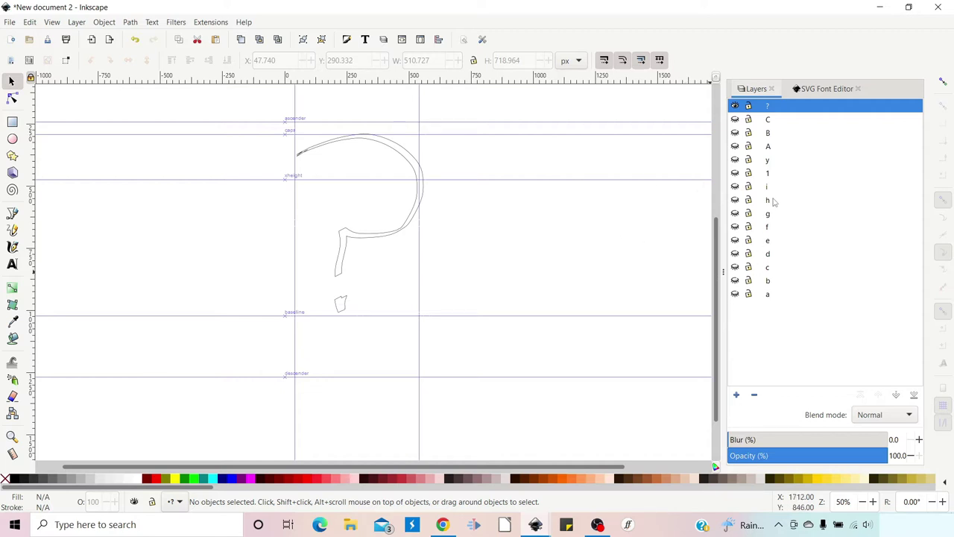
Create a new font in the SVG Font Editor and set its horizontal advance to 630.
click(821, 91)
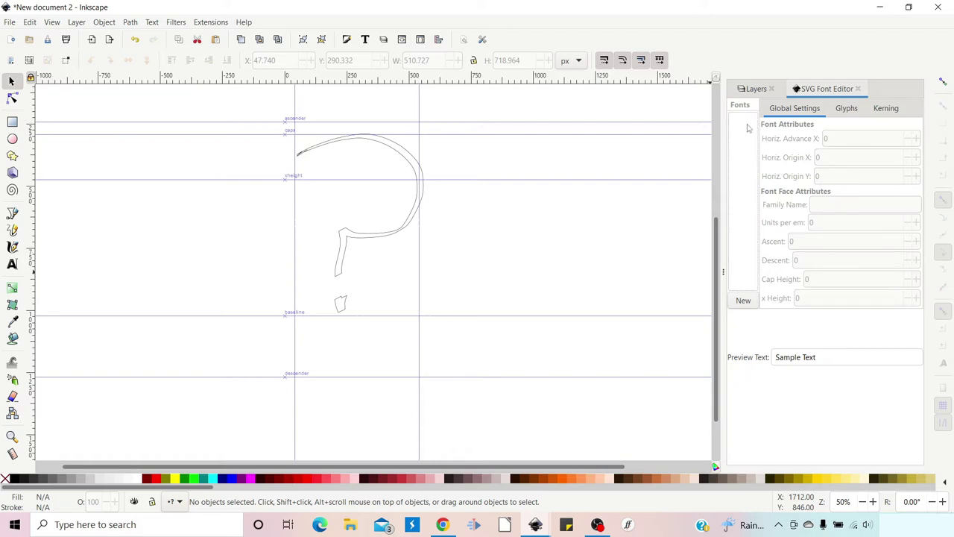
click(742, 300)
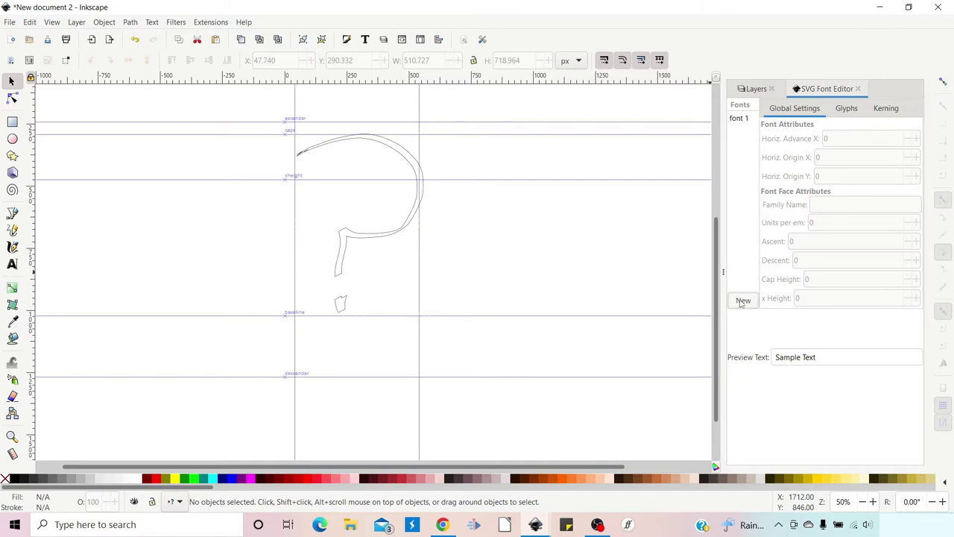
click(739, 119)
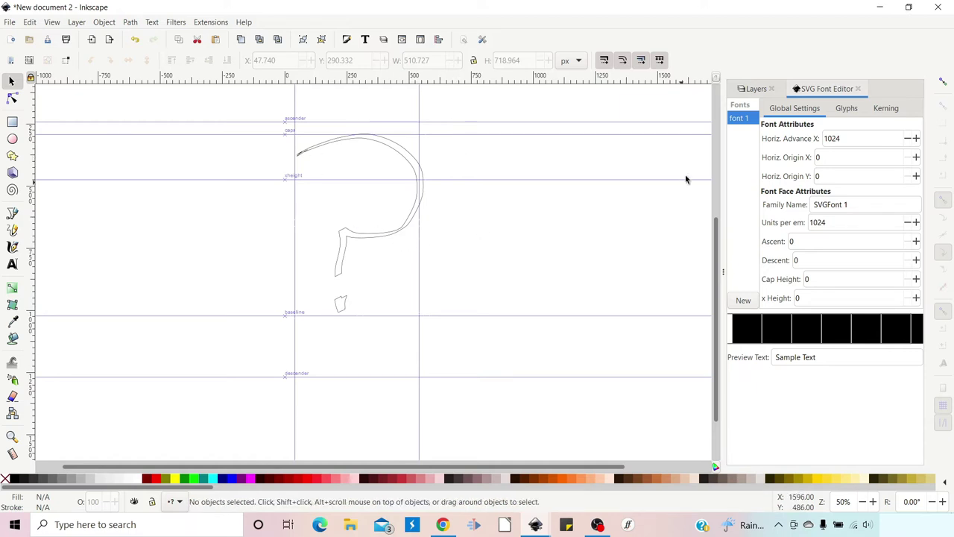
drag(850, 138, 826, 139)
text(630)
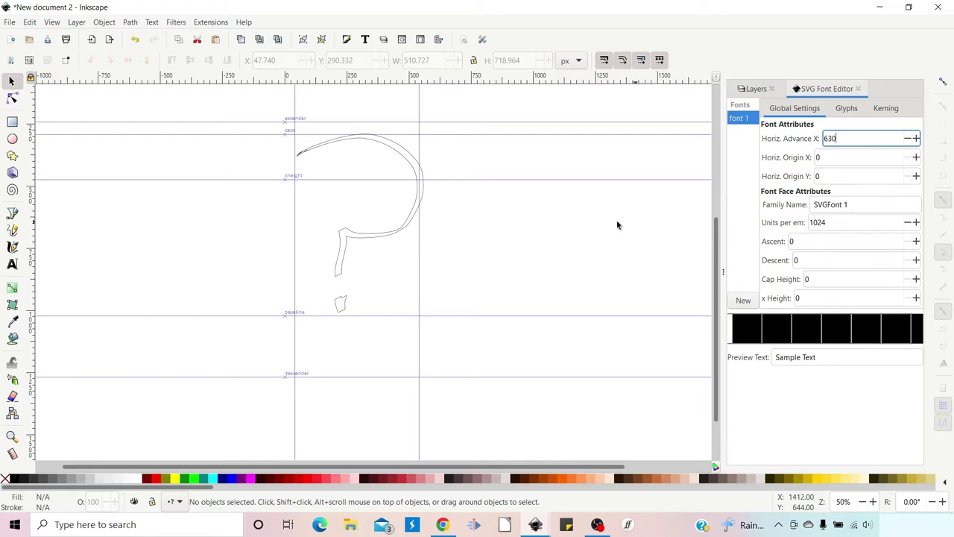
click(12, 264)
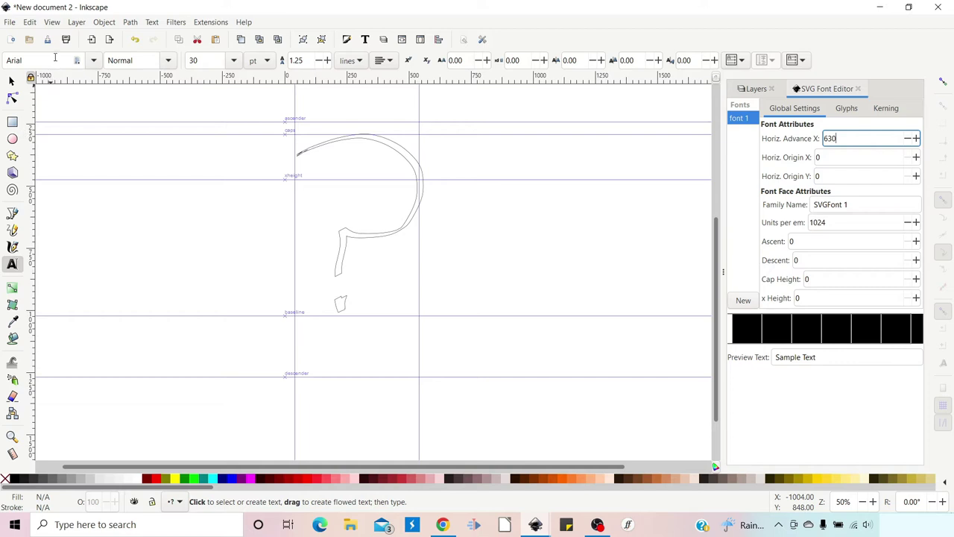
click(93, 60)
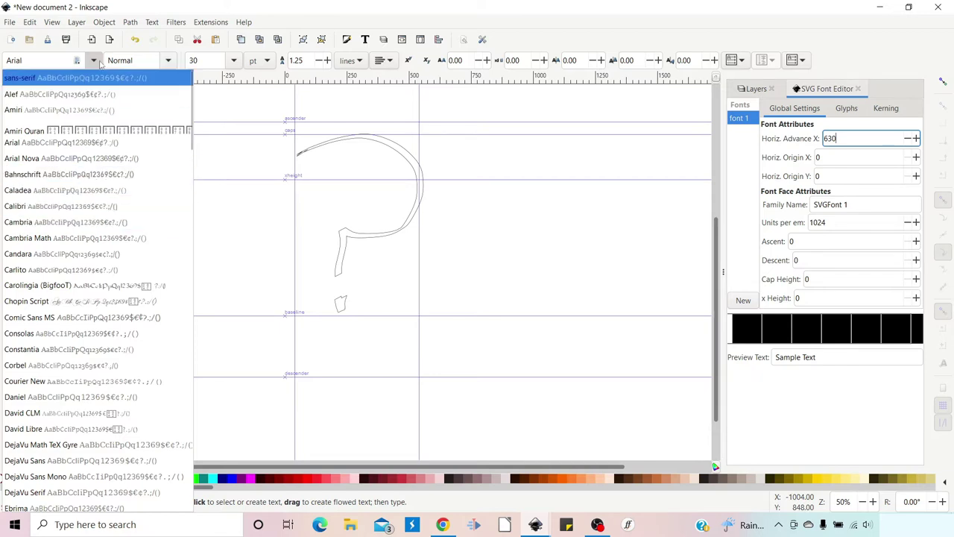
click(281, 231)
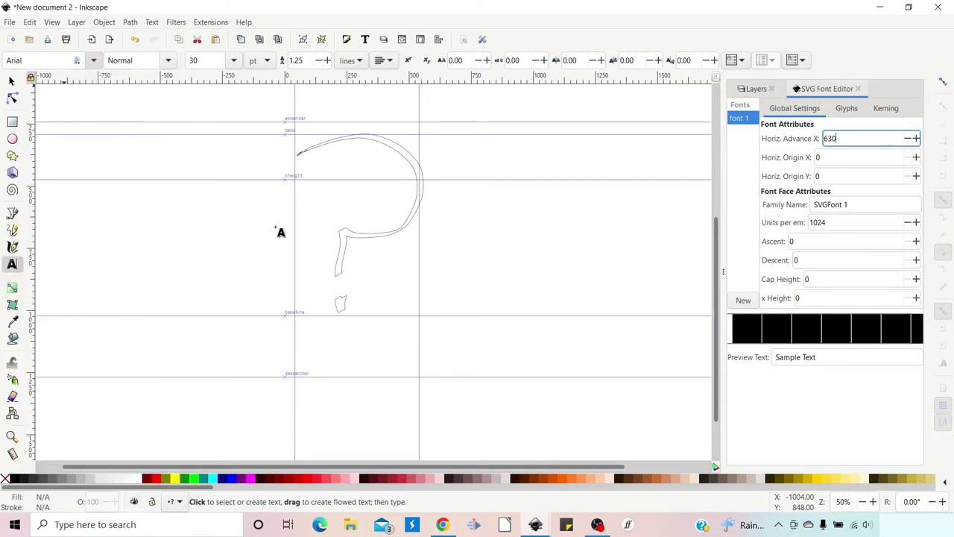
Set the font's family name to "CFF Font".
click(855, 203)
text(CFF Font)
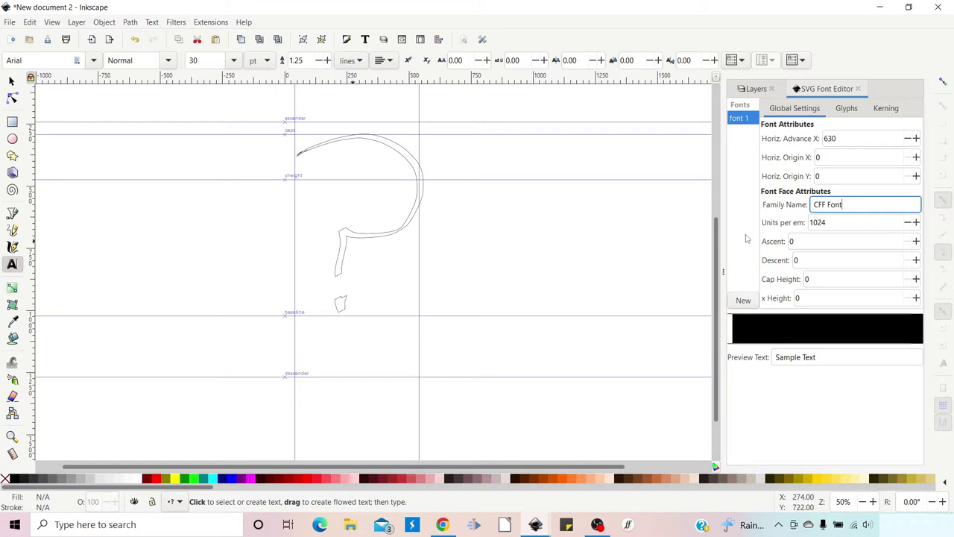
key(Return)
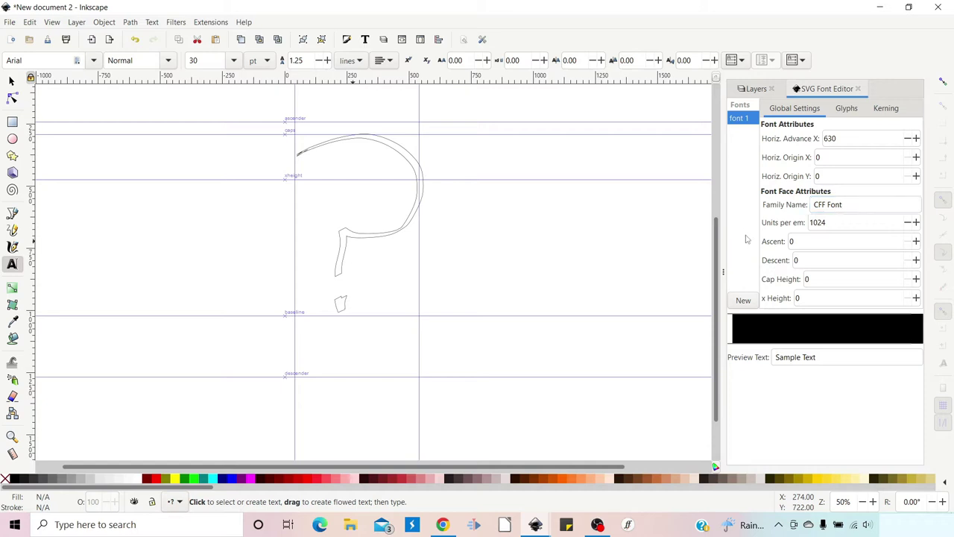
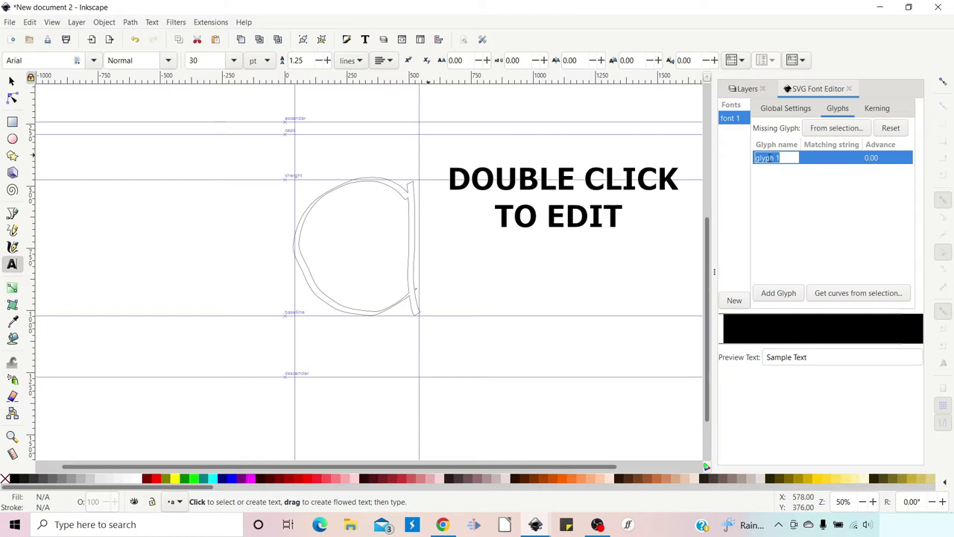
Rename the first glyph as "a" and set its matching string to "a".
text(a)
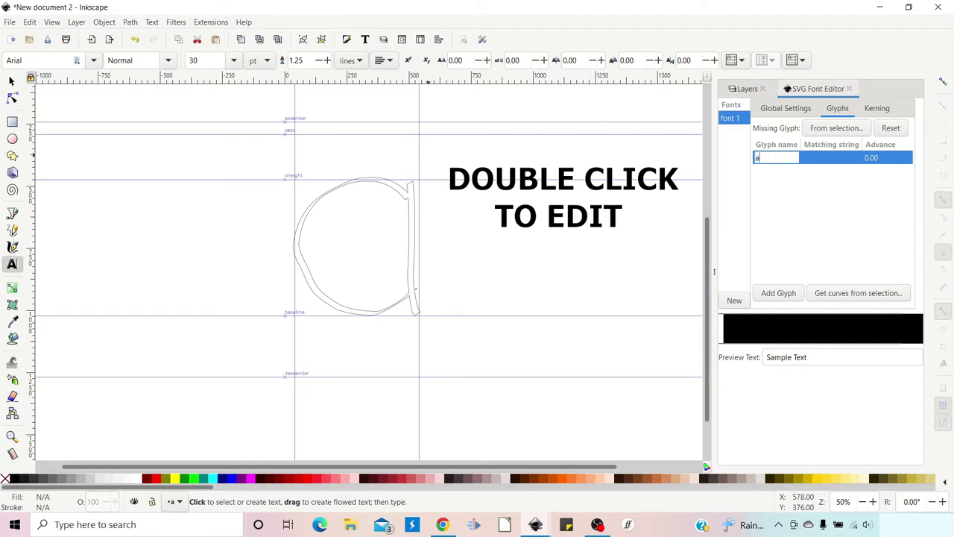
click(830, 161)
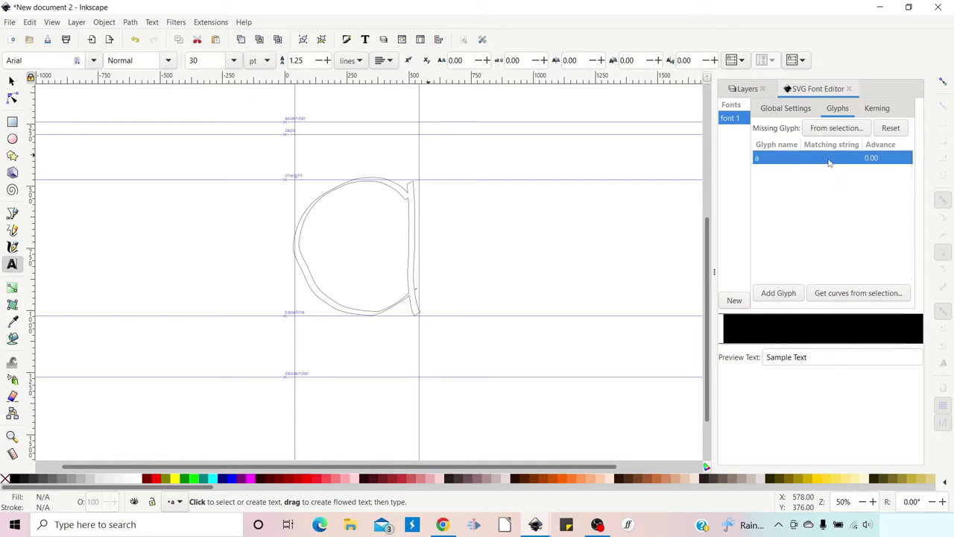
text(a)
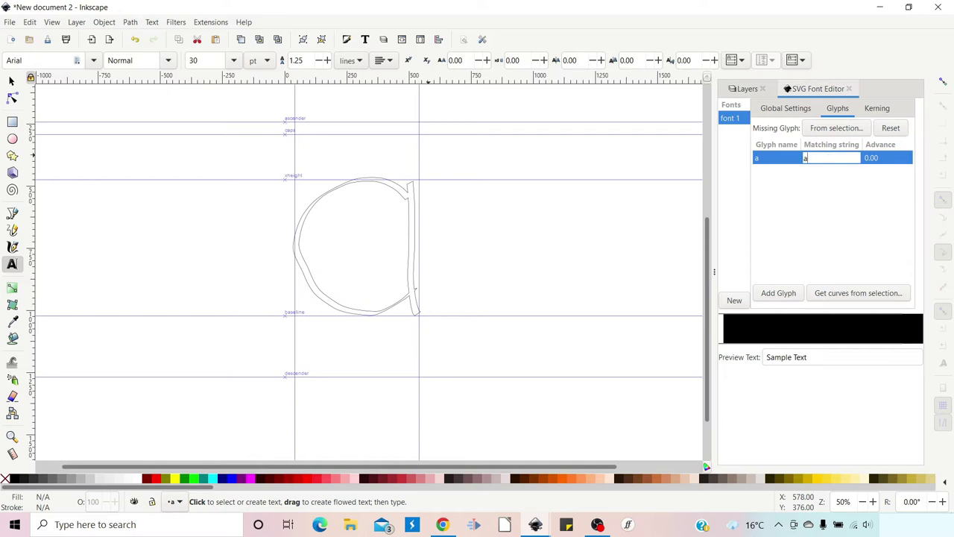
click(855, 200)
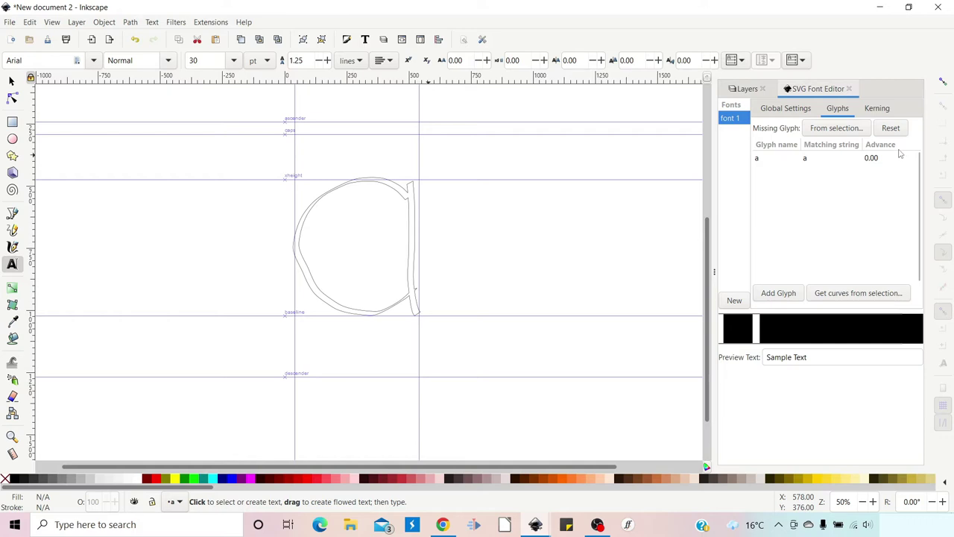
click(781, 111)
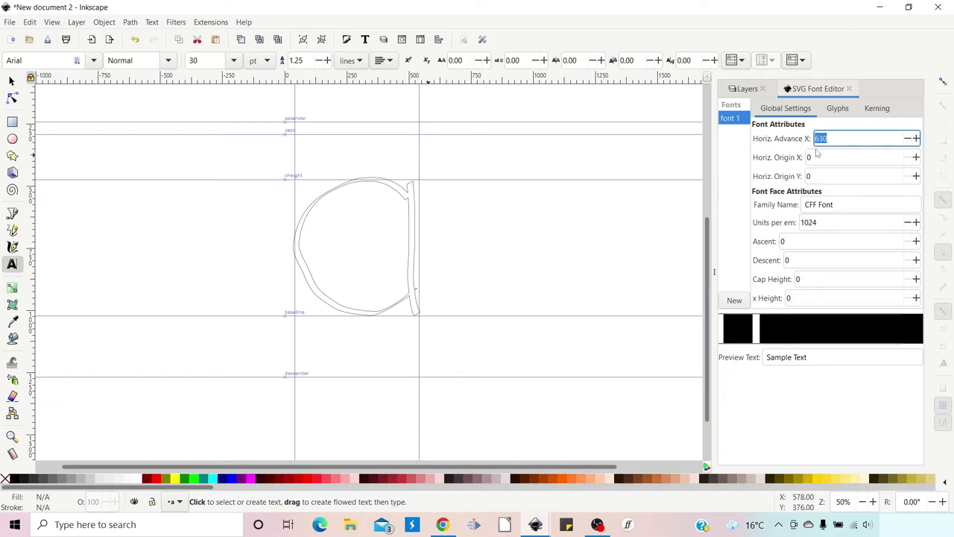
click(839, 110)
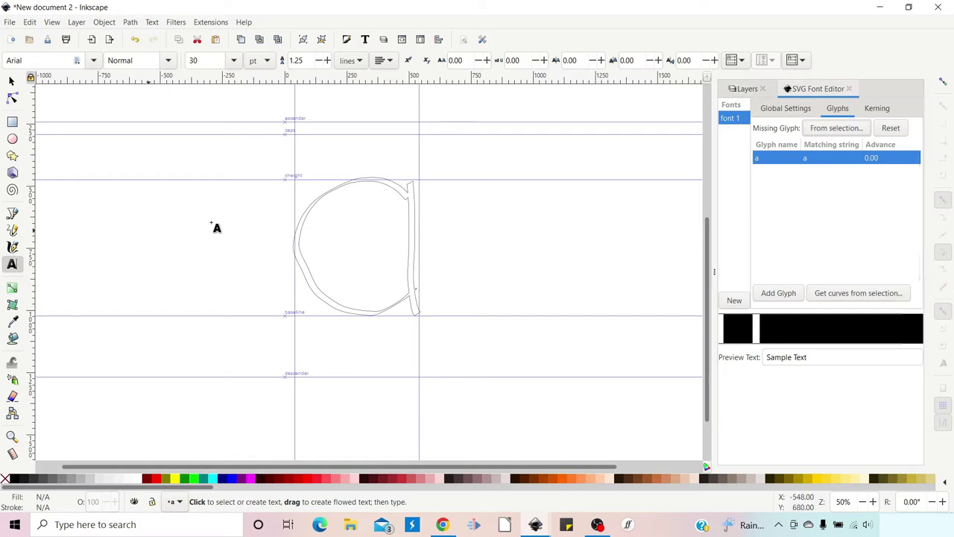
Select the drawn letter a path and assign its curves to glyph "a" of font 1.
click(11, 83)
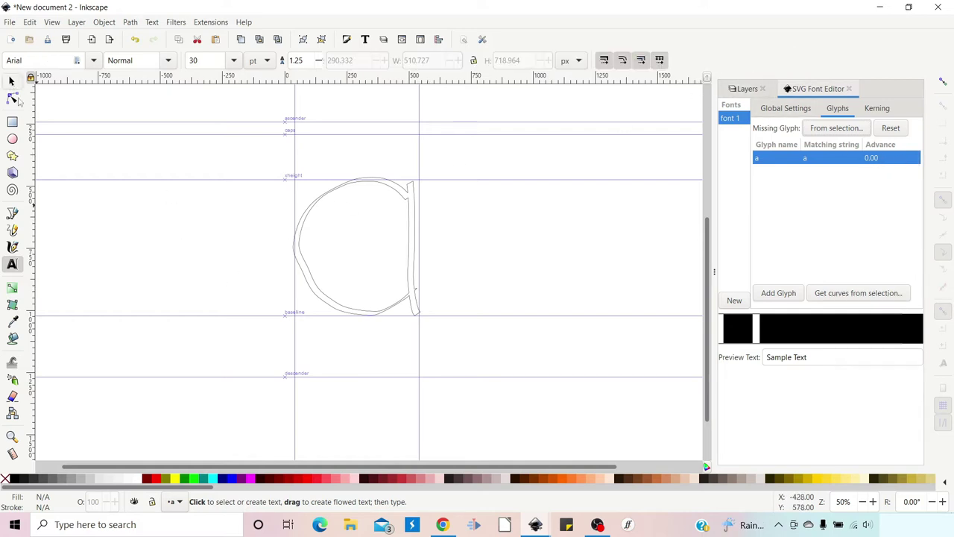
click(395, 194)
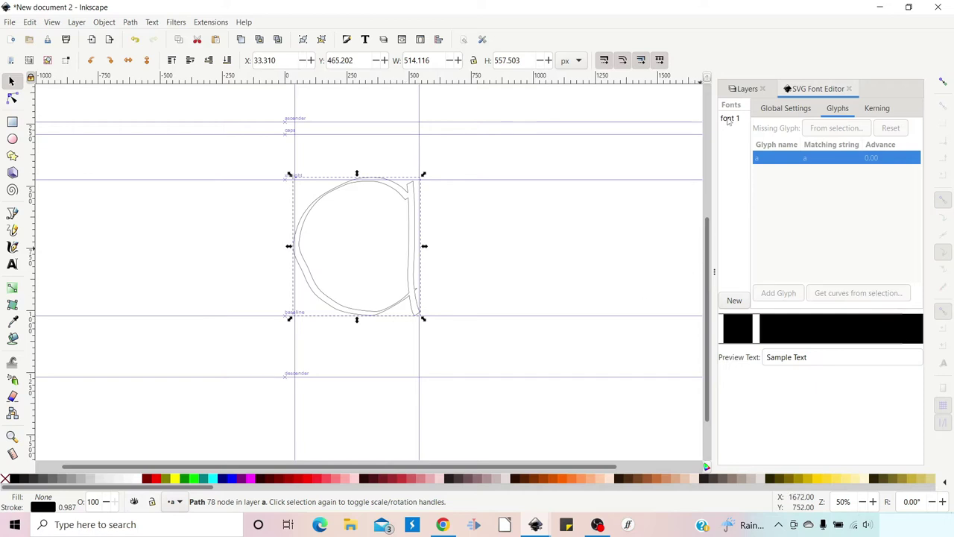
click(728, 120)
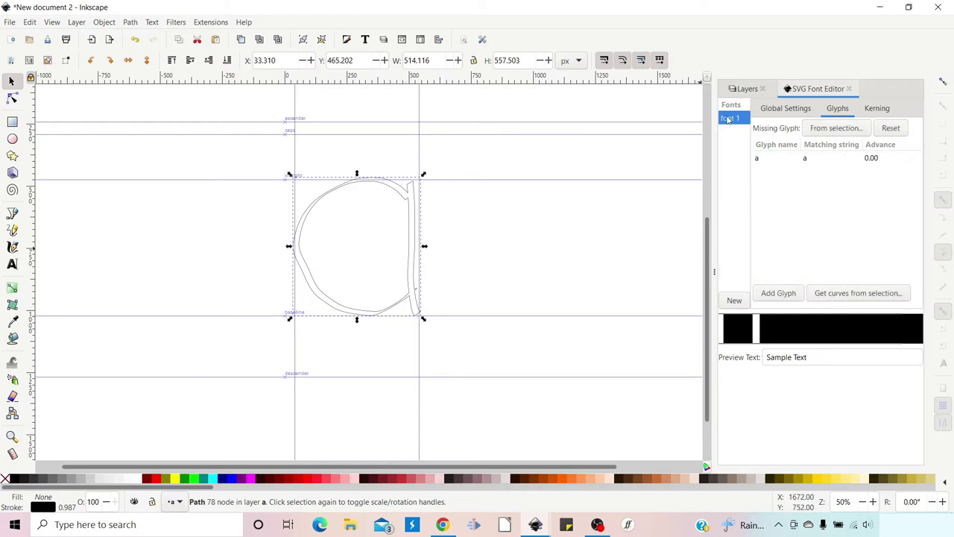
click(759, 161)
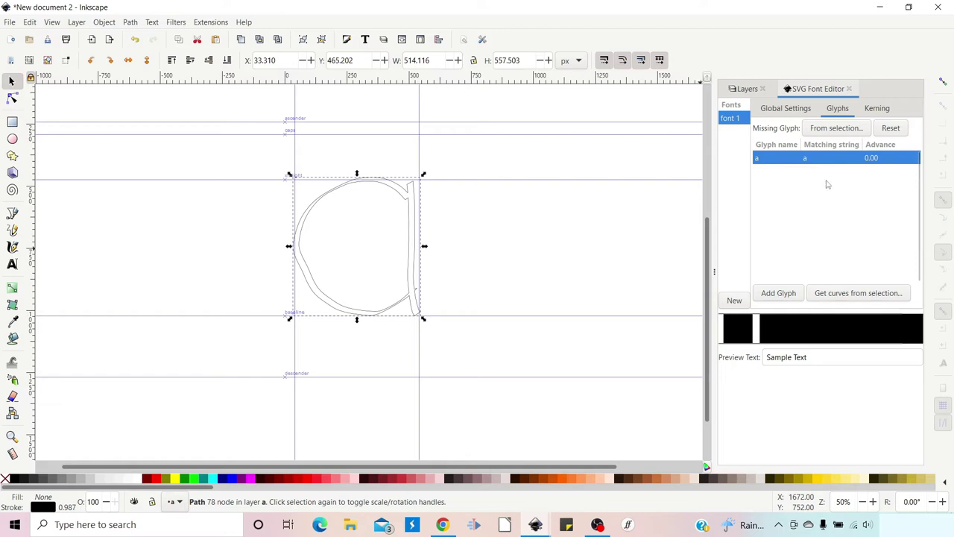
click(861, 295)
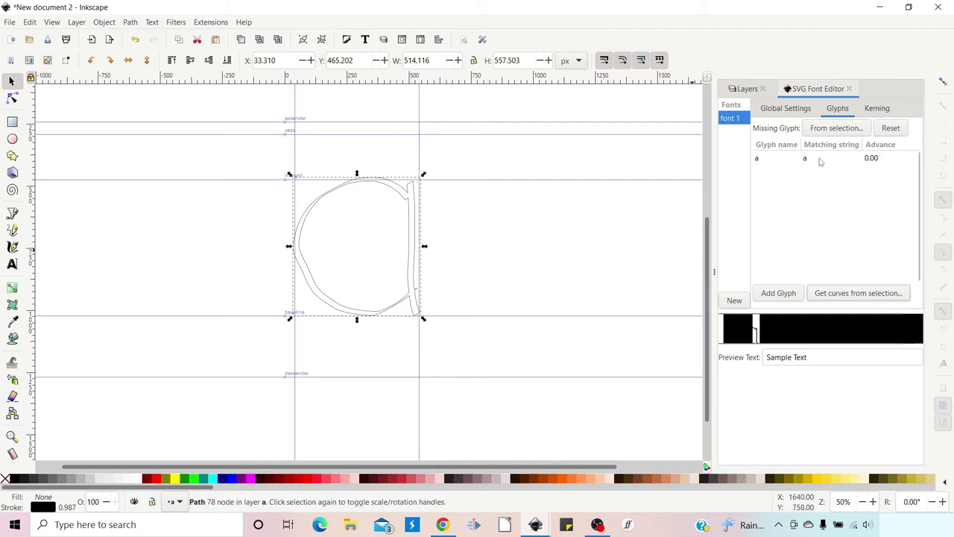
Test the a glyph with the preview text "aaaa" and shorten the text to a single "a".
drag(826, 361, 752, 359)
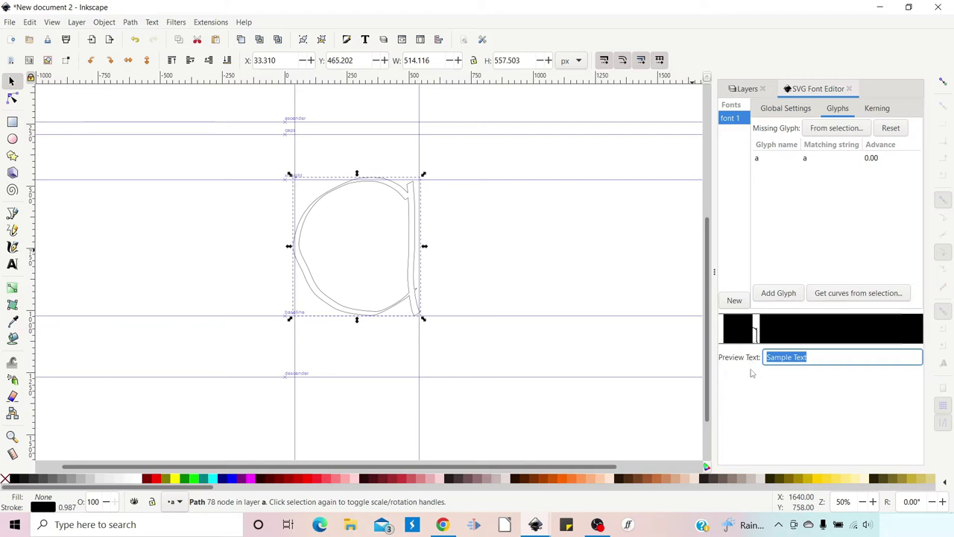
text(a)
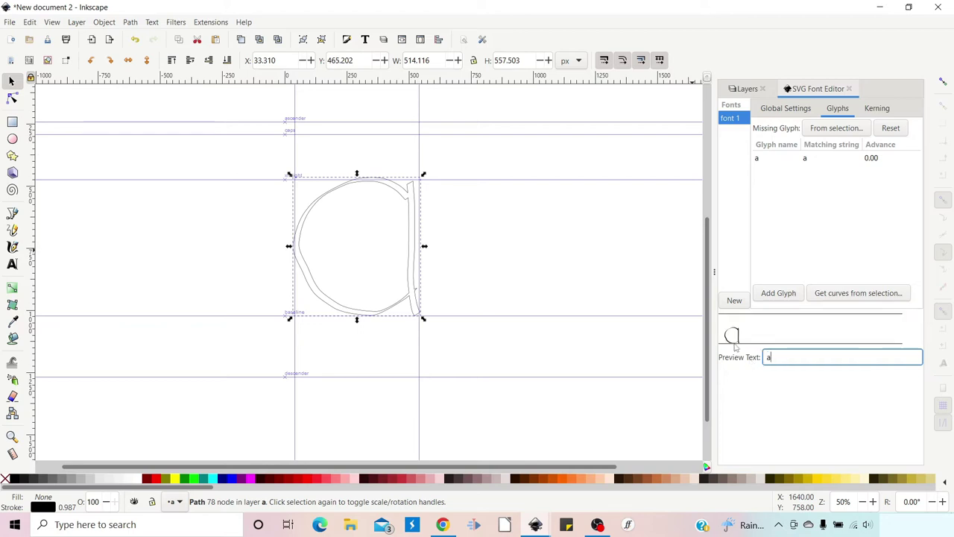
text(aaa)
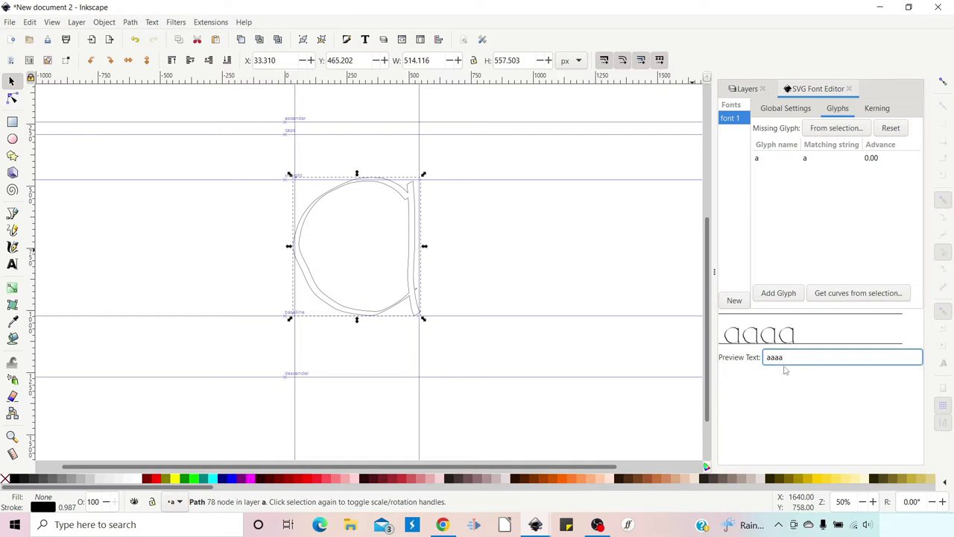
drag(790, 357, 771, 358)
key(BackSpace)
Add a second glyph named "b" with the matching string "b".
click(779, 295)
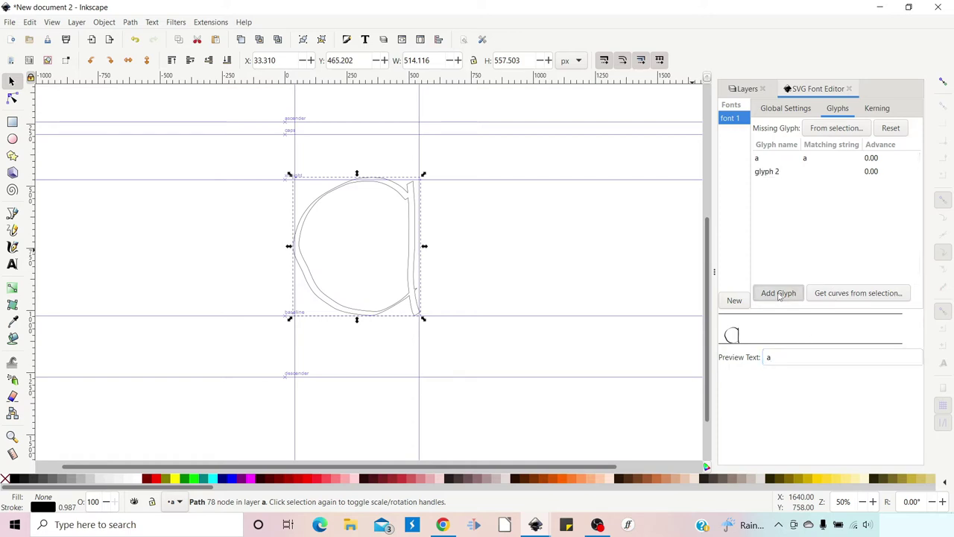
click(759, 170)
click(758, 170)
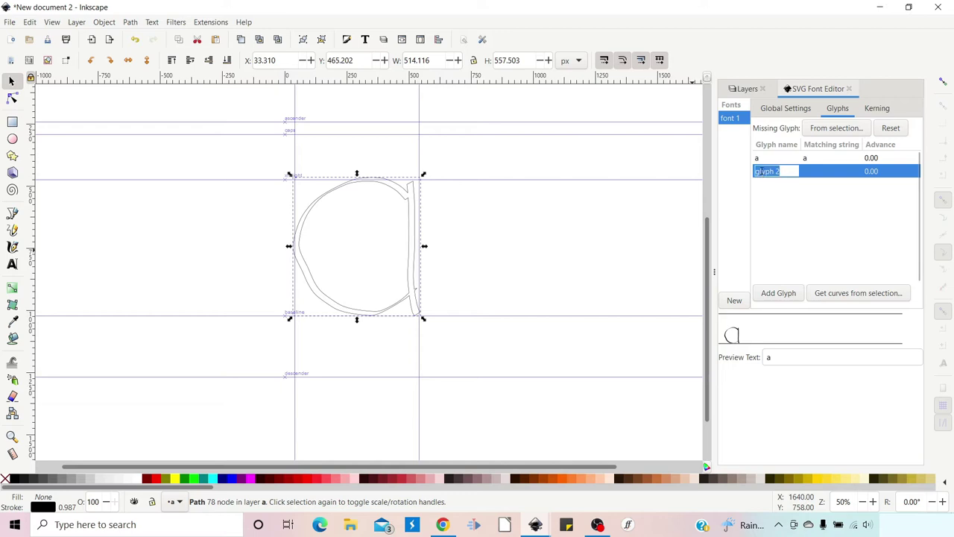
text(b)
key(Return)
click(816, 173)
click(816, 173)
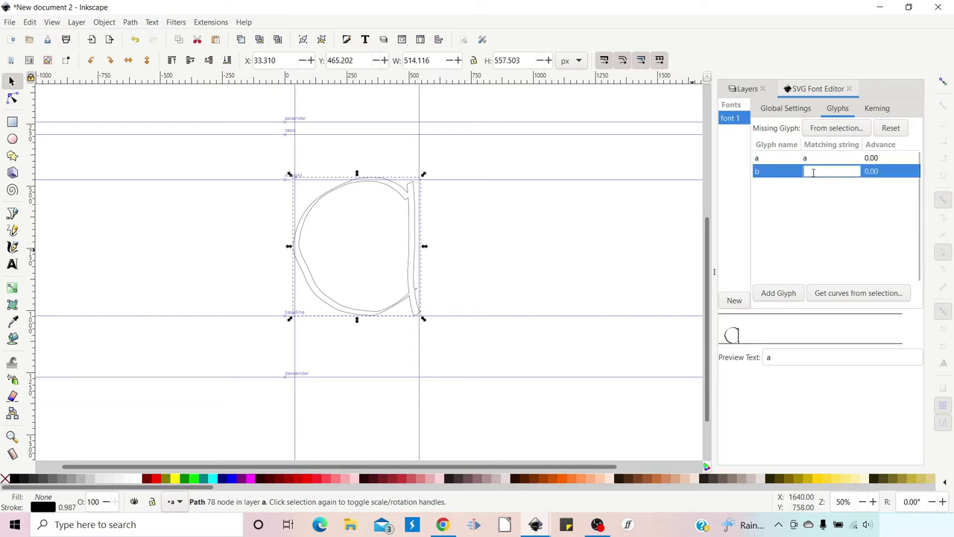
text(b)
key(Return)
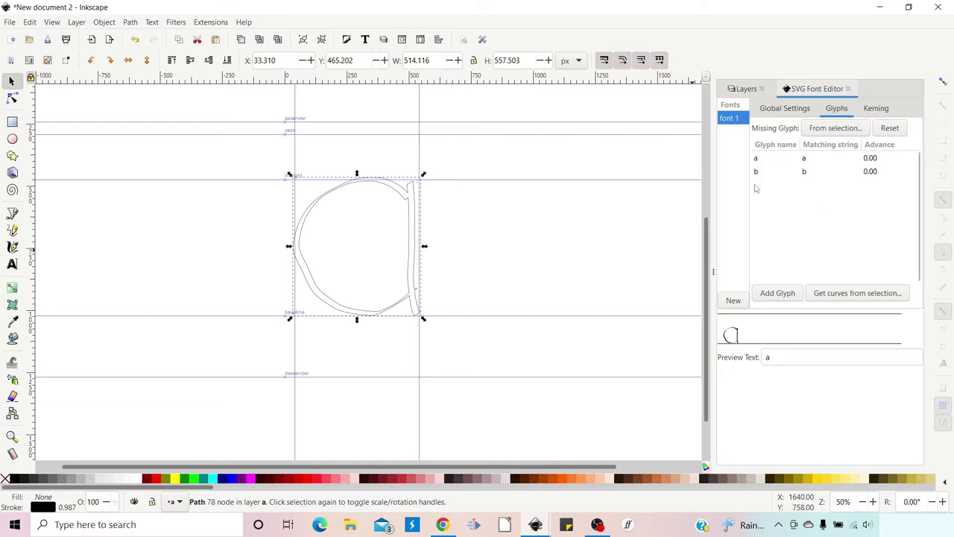
Hide layer a, show layer b, and select the letter b path in place of the letter a.
click(749, 90)
click(726, 294)
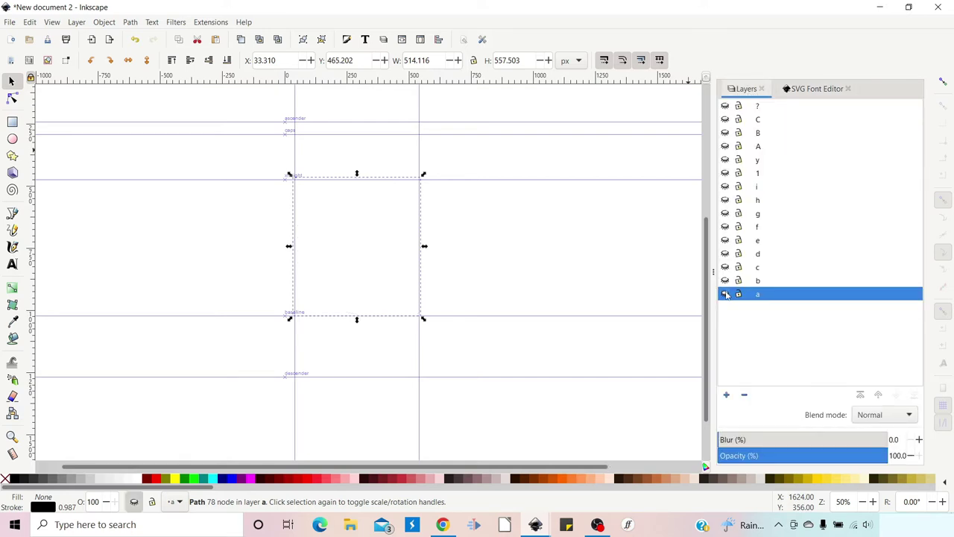
click(725, 280)
click(493, 222)
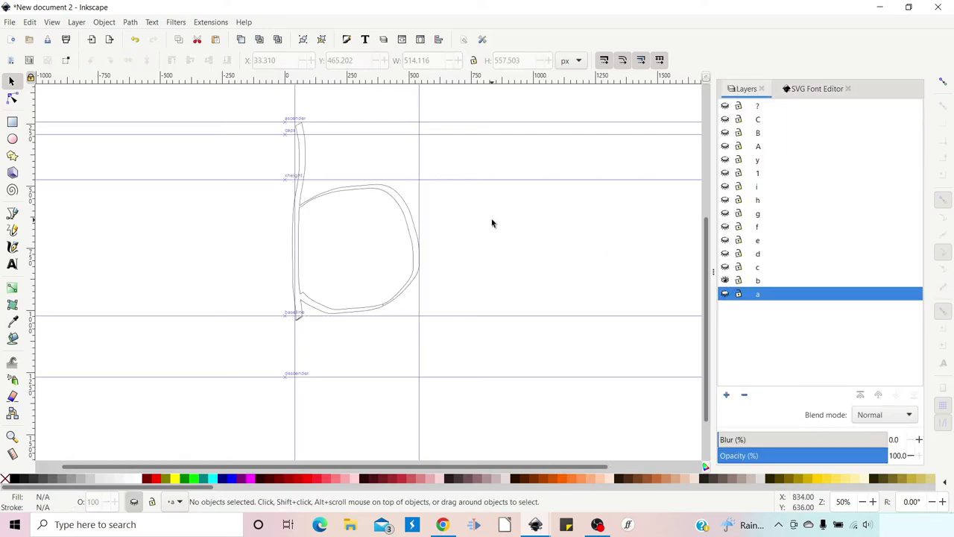
click(391, 190)
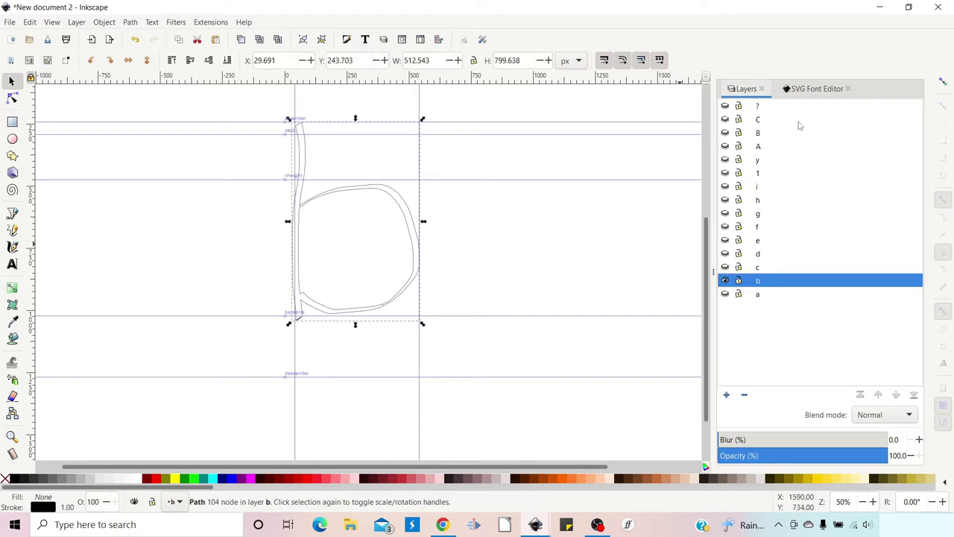
Assign the curves of the selected letter b path to glyph "b".
click(815, 90)
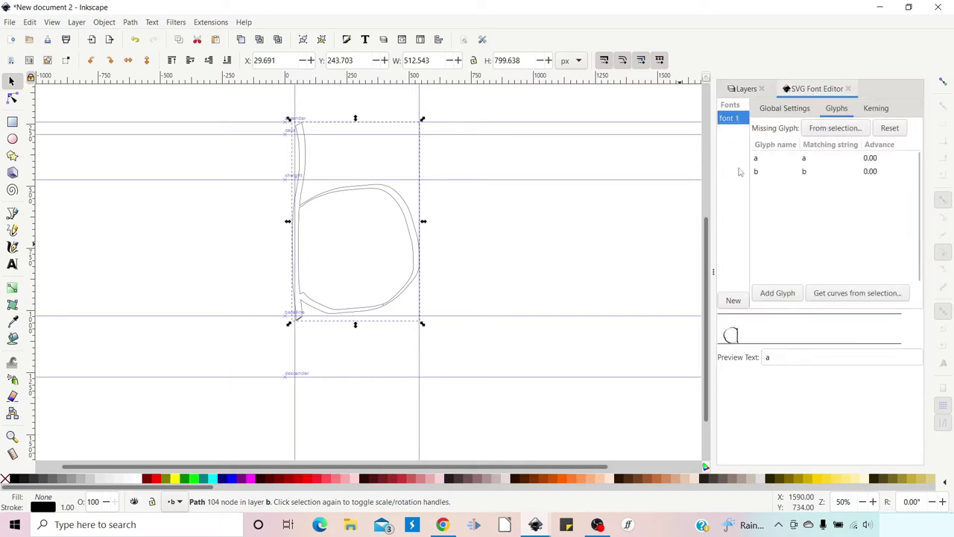
click(772, 173)
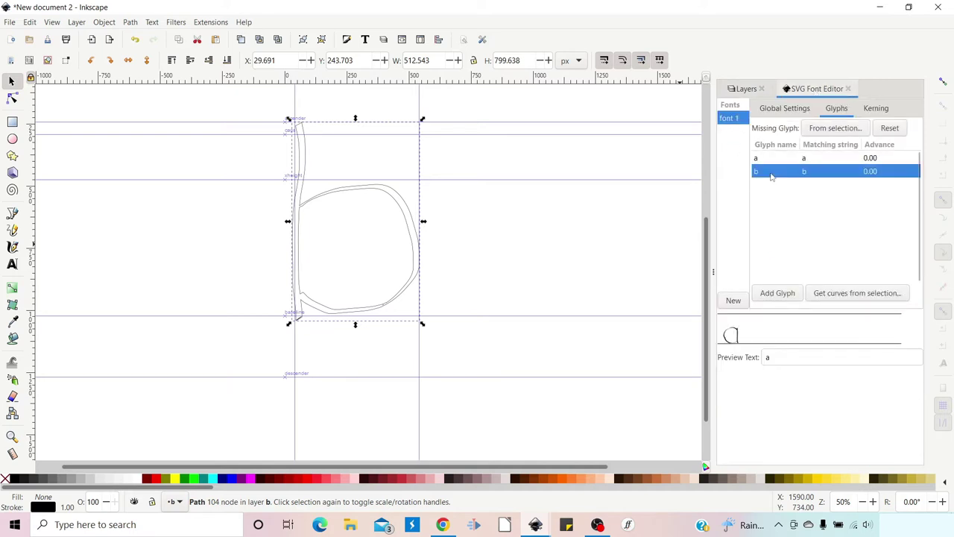
click(843, 295)
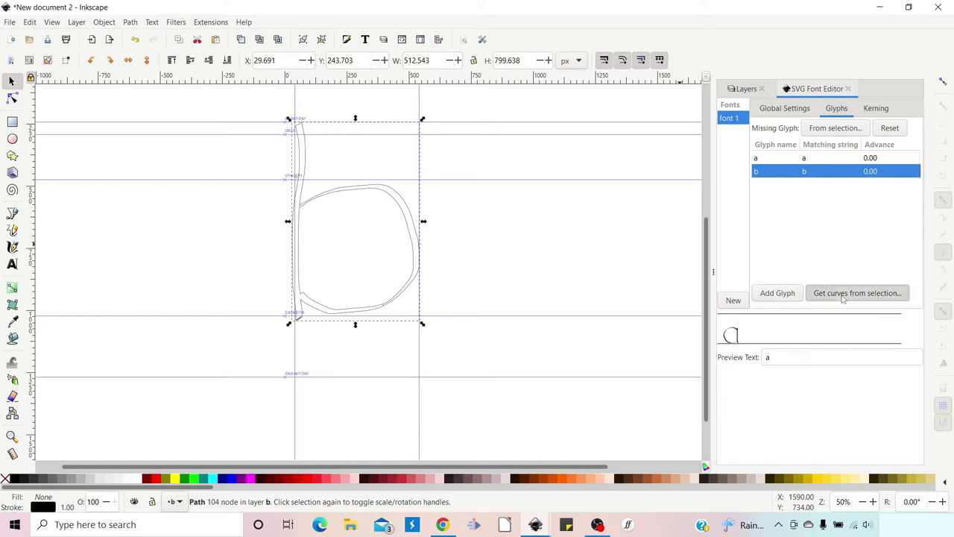
Test the a and b glyphs together by extending the preview text to "abas" and trimming it to "ab".
click(803, 357)
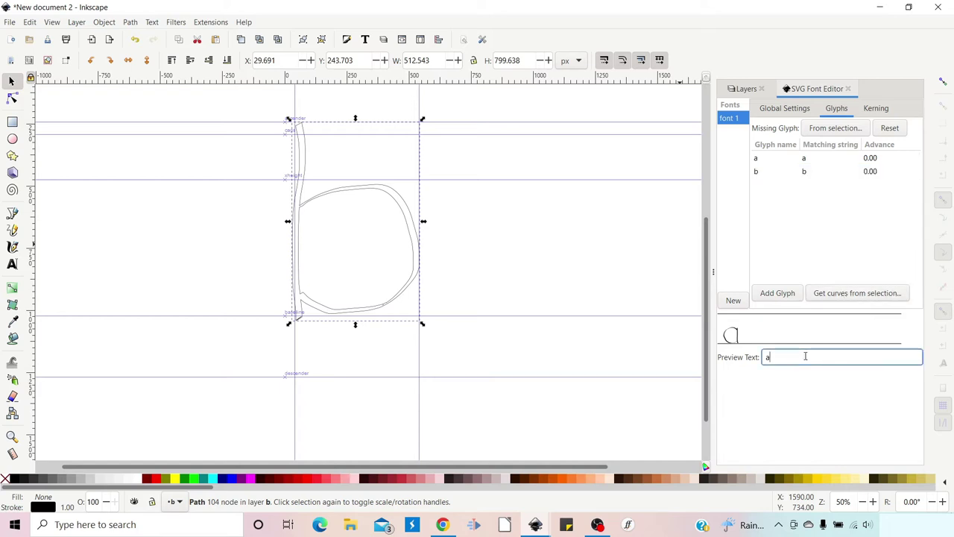
text(bas)
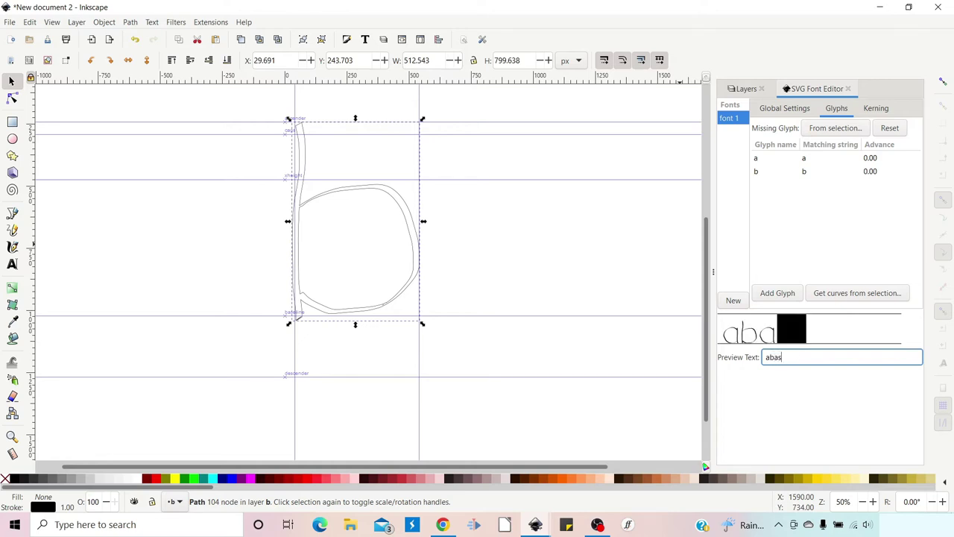
key(BackSpace)
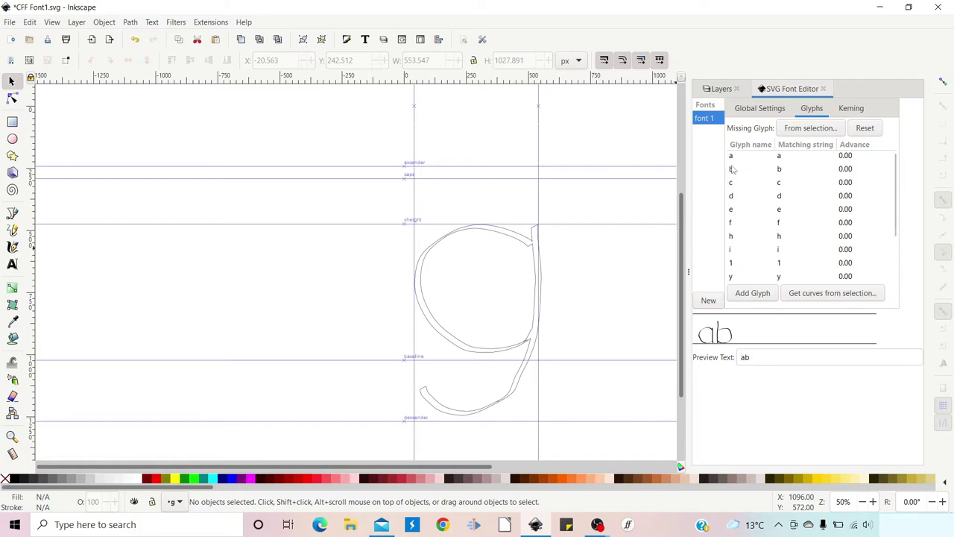
Extend the preview text to "abcdefg" to test the glyphs from a to g.
click(757, 356)
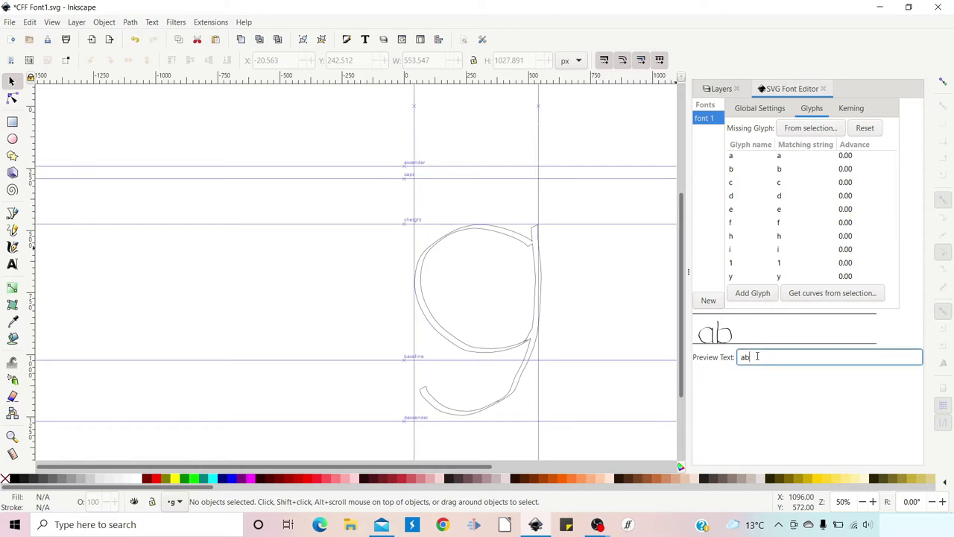
text(cdefg)
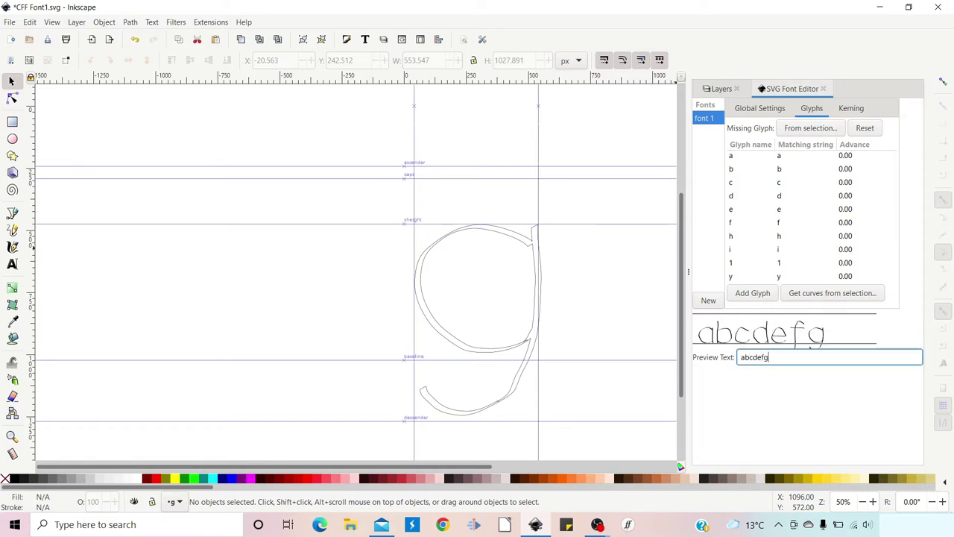
Test the glyphs by extending the preview text to "abcdefghi1" and changing it to "afghi1fh".
text(hi1)
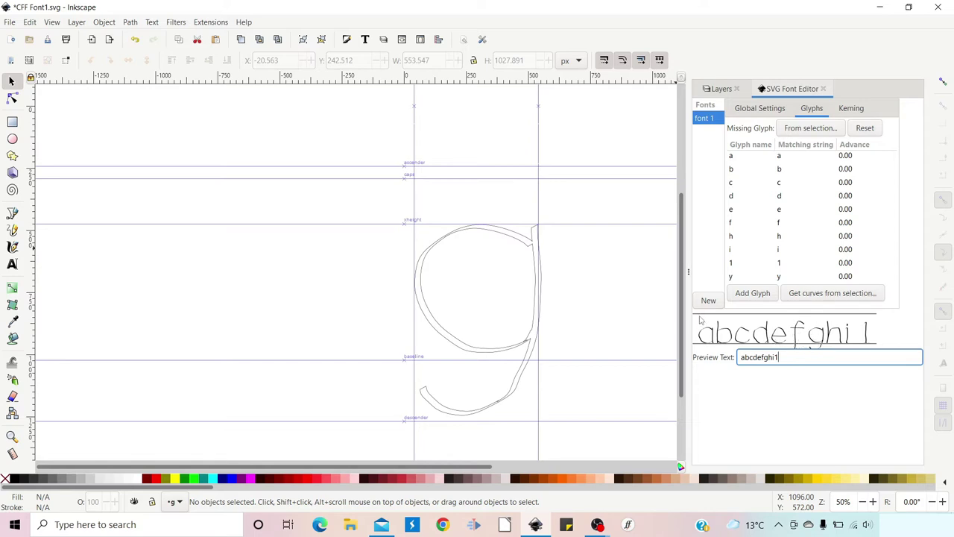
drag(762, 358, 639, 355)
key(BackSpace)
text(a)
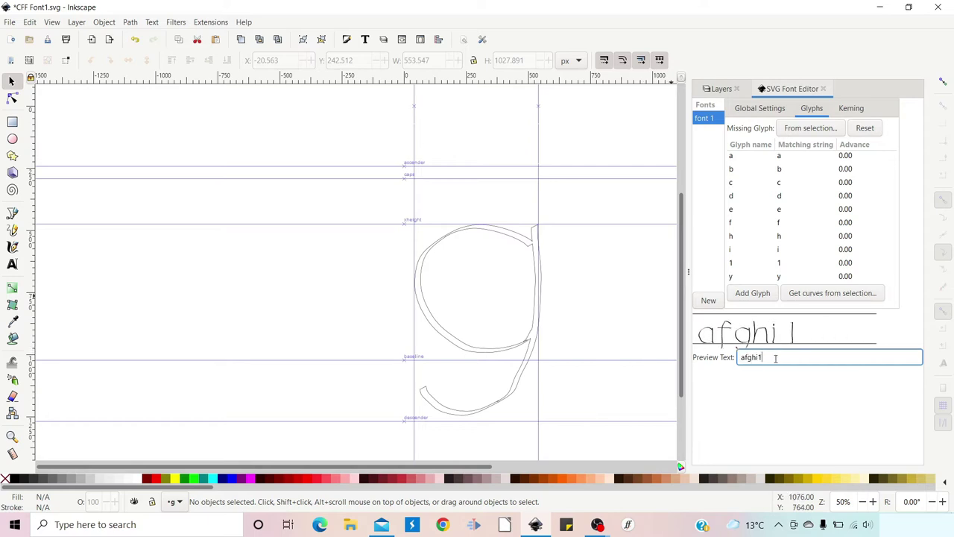
text(fgh)
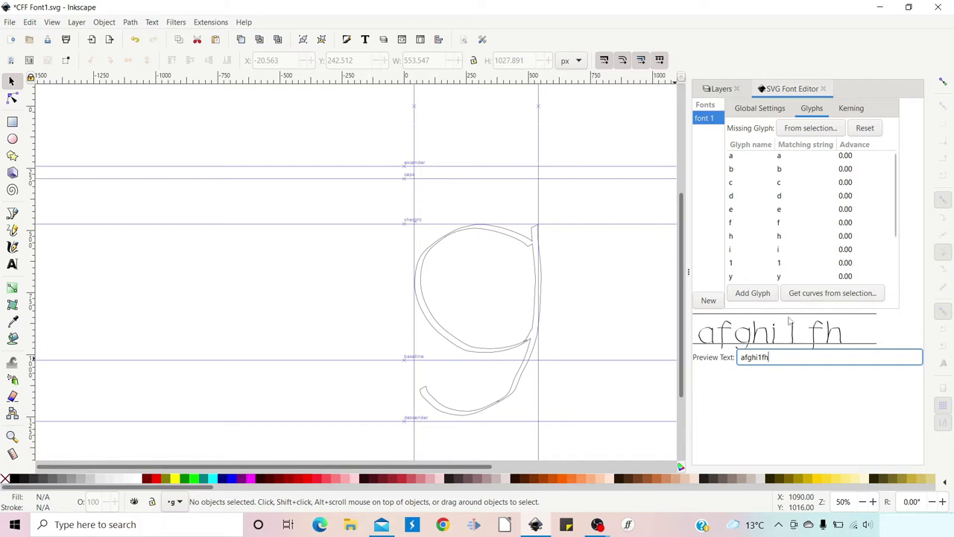
Hide layer g, show layer i, and select the letter i path.
click(720, 89)
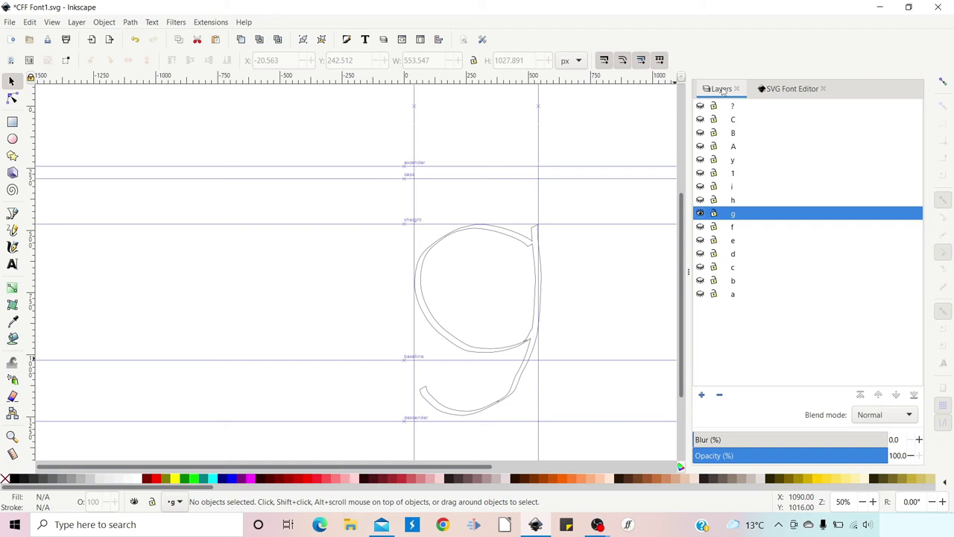
click(735, 190)
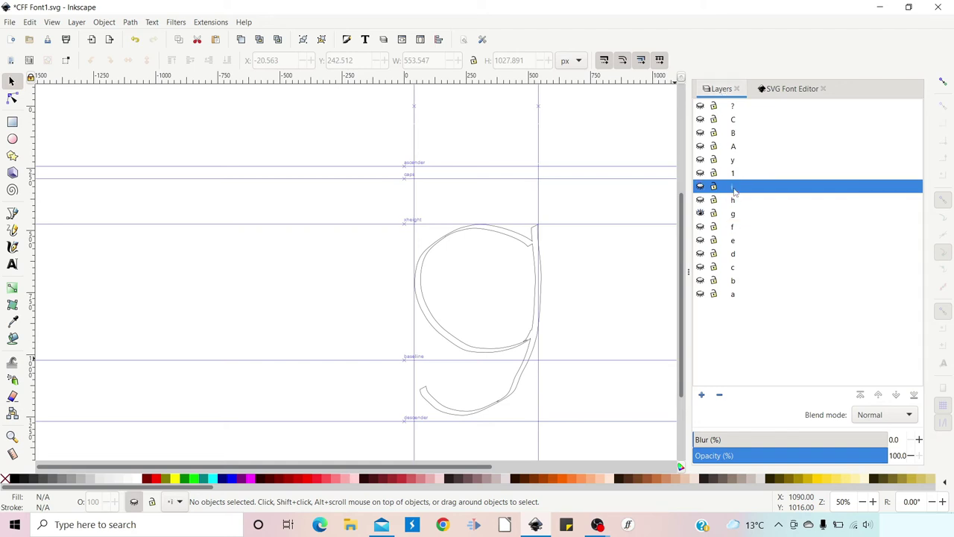
click(701, 214)
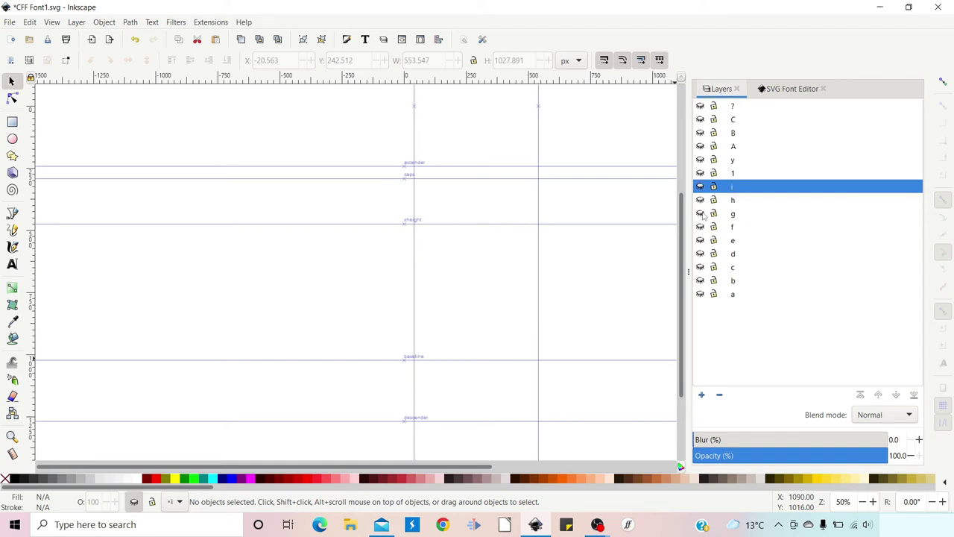
click(701, 186)
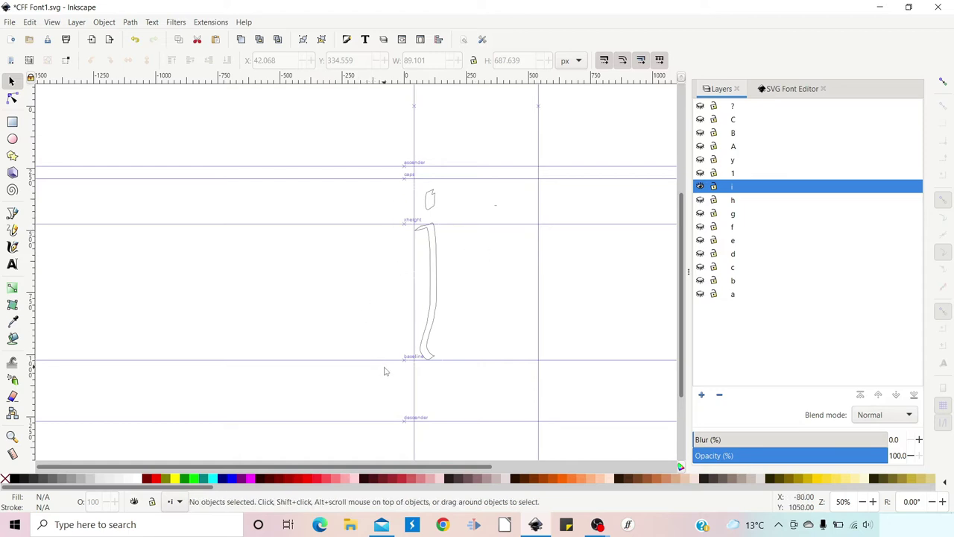
click(438, 272)
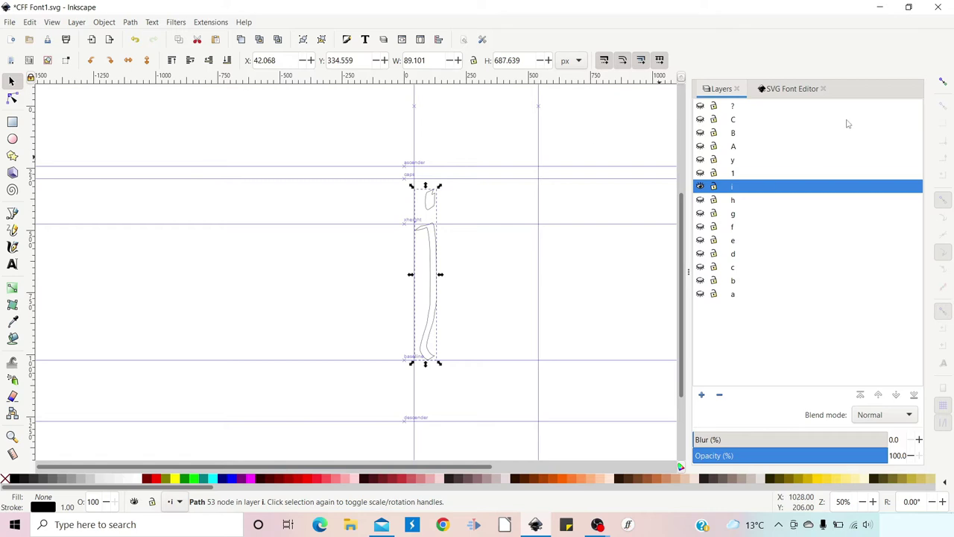
Set the advance of glyph "i" to 220.
click(801, 91)
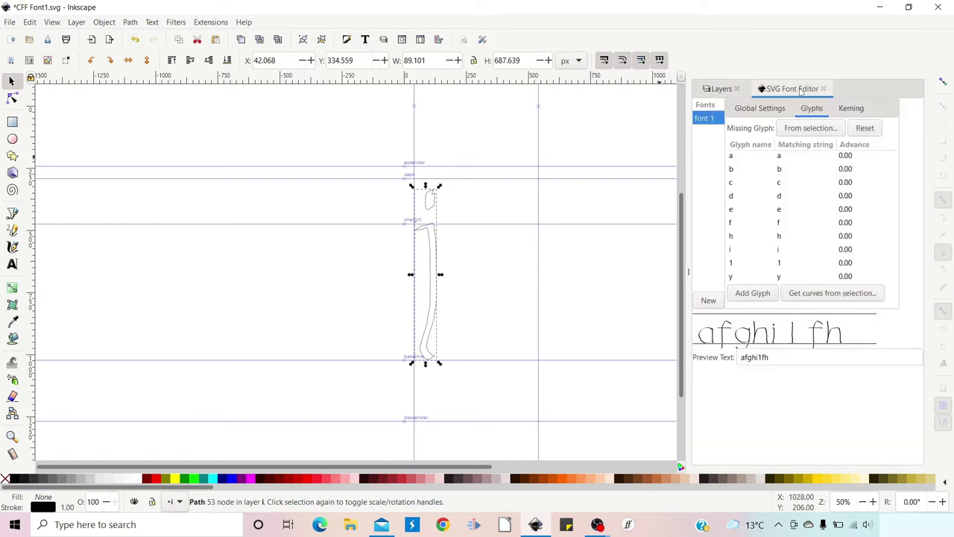
click(746, 253)
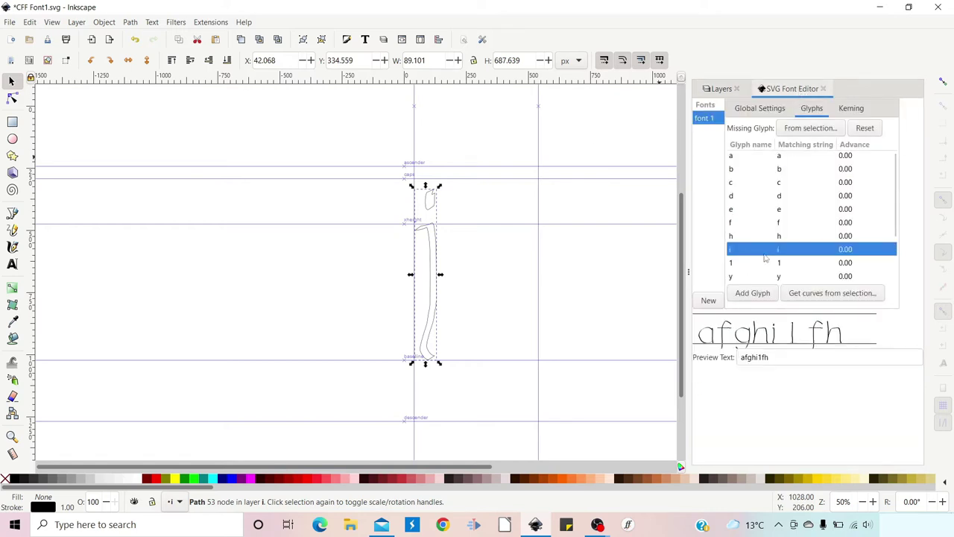
click(847, 254)
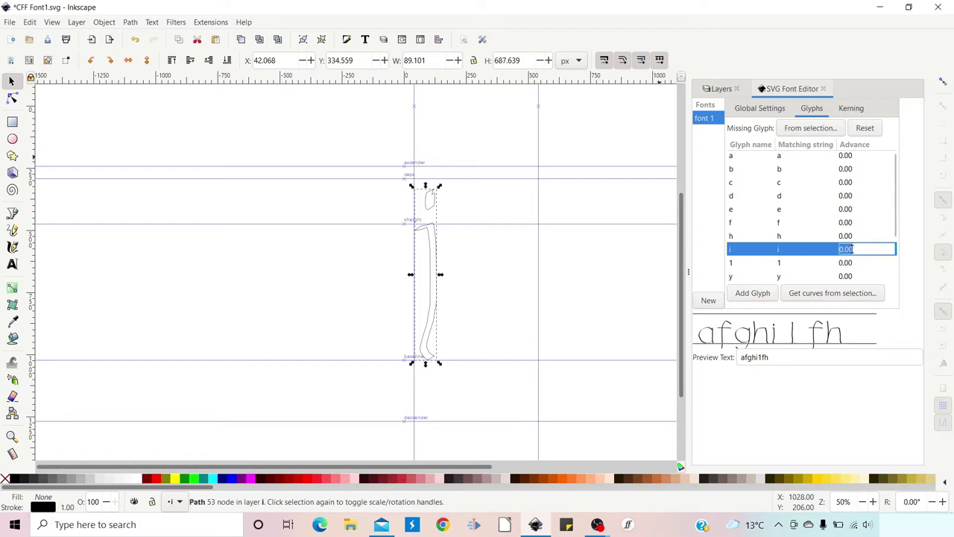
text(220)
key(Return)
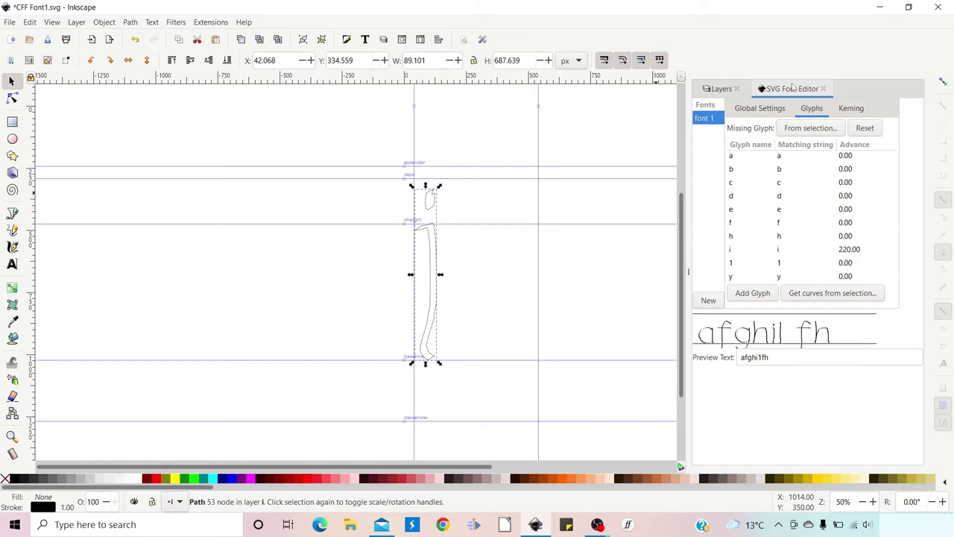
Hide layer i, show layer 1, and select the numeral 1 path in place of the letter i.
click(722, 89)
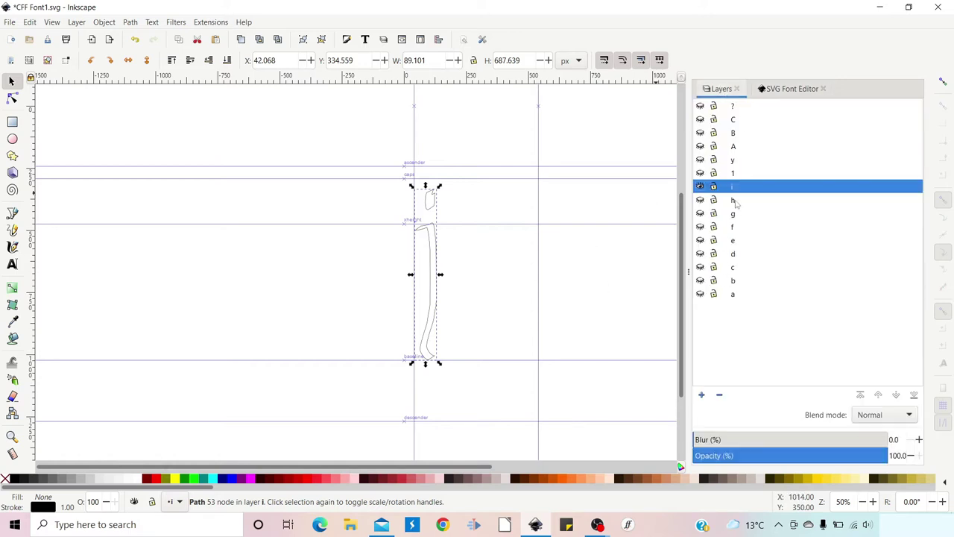
click(700, 186)
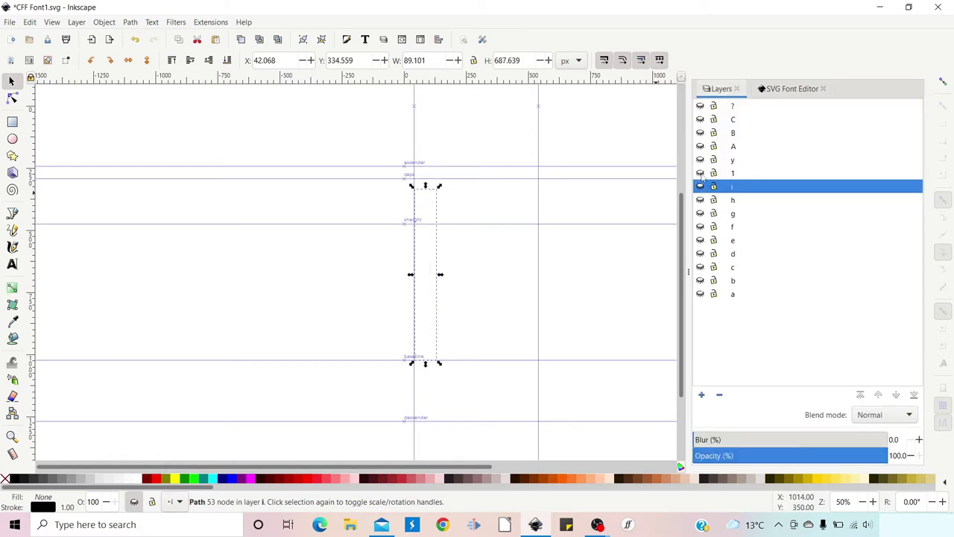
click(700, 173)
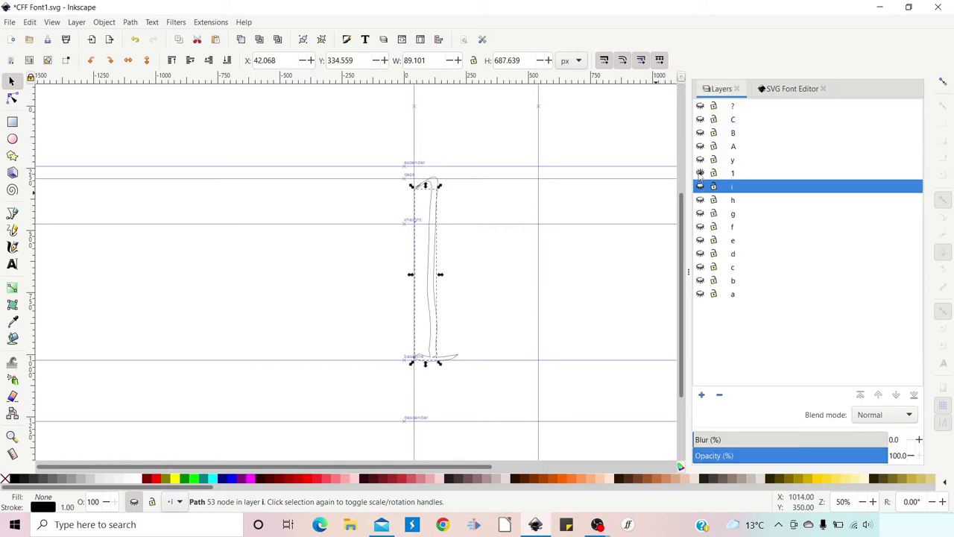
click(501, 276)
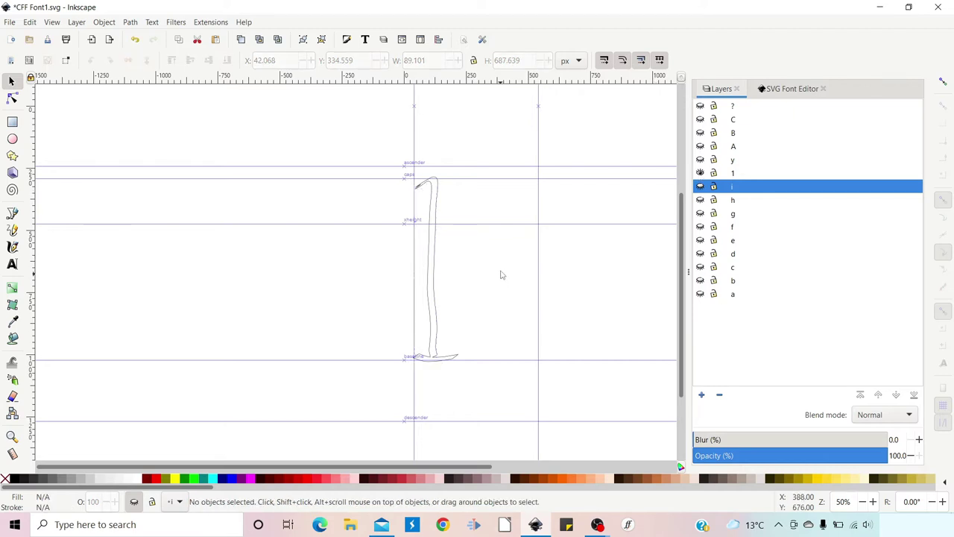
click(437, 215)
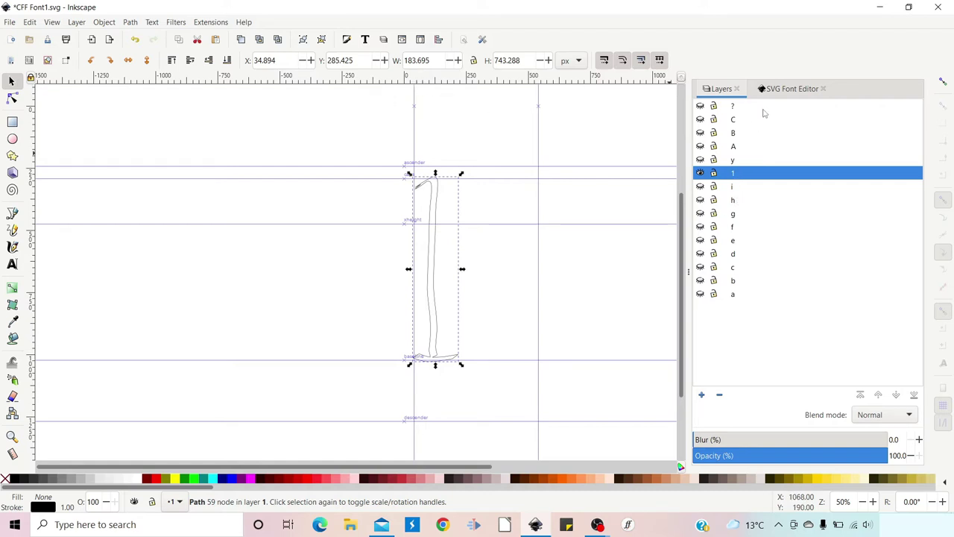
Set the advance of glyph "1" to 310.
click(793, 89)
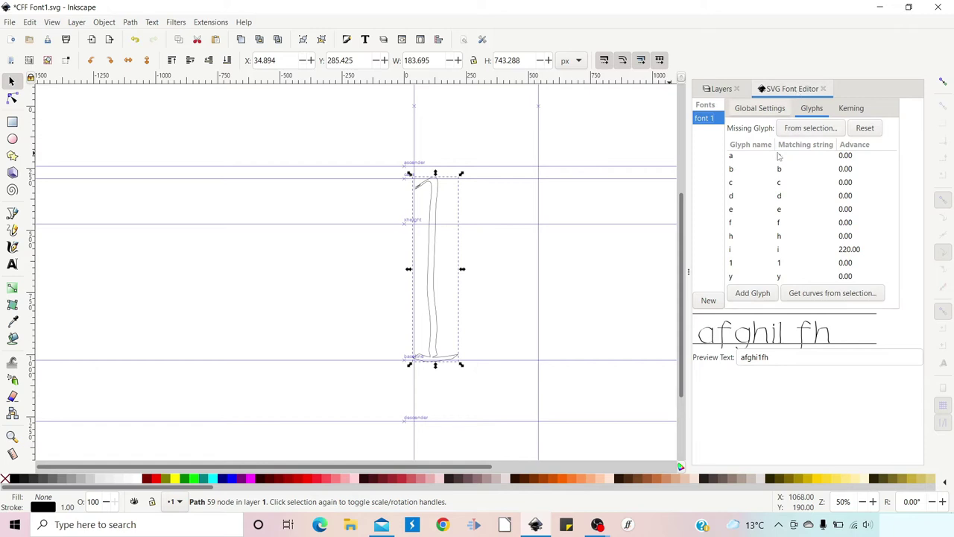
click(742, 266)
click(849, 264)
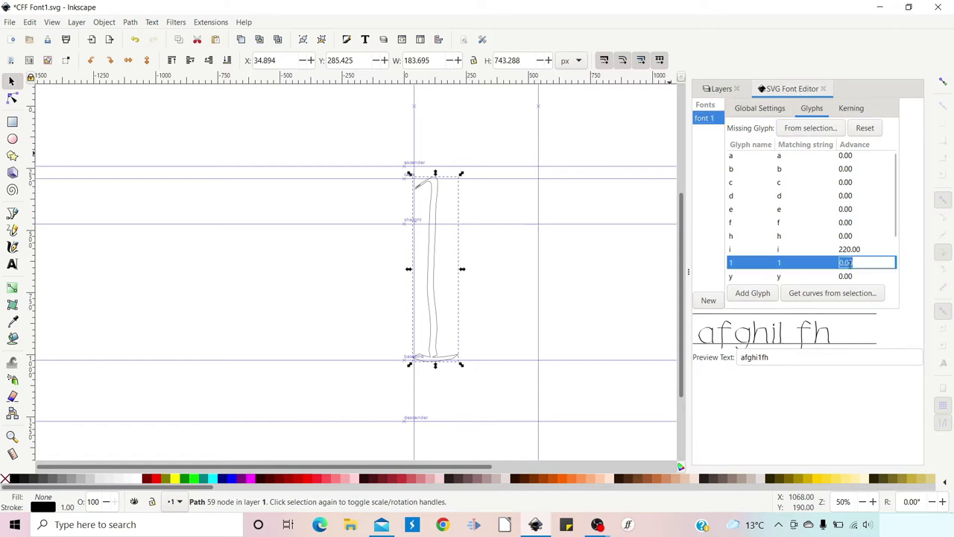
text(310)
key(Return)
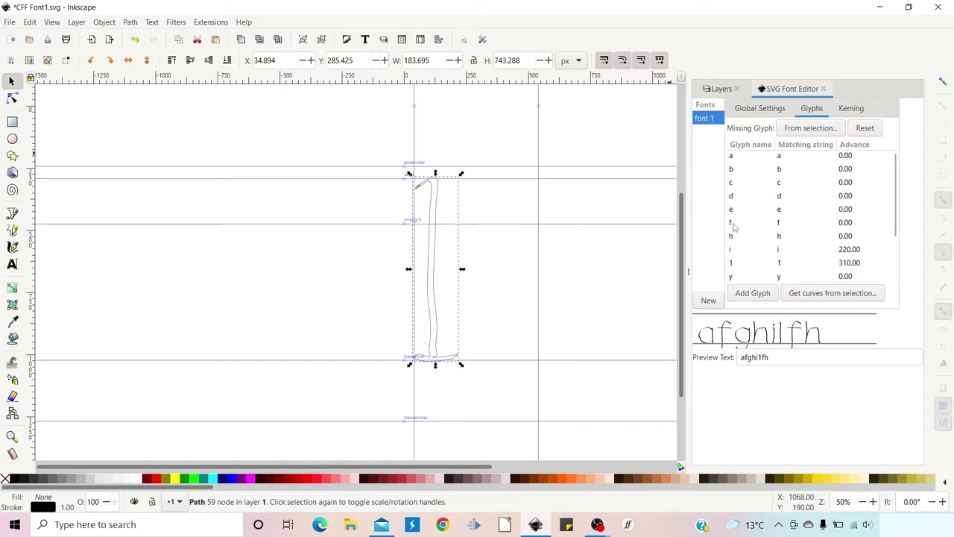
Test the capital glyphs beside the numeral 1 by changing the preview text to "afgh1hABC".
click(720, 88)
click(742, 172)
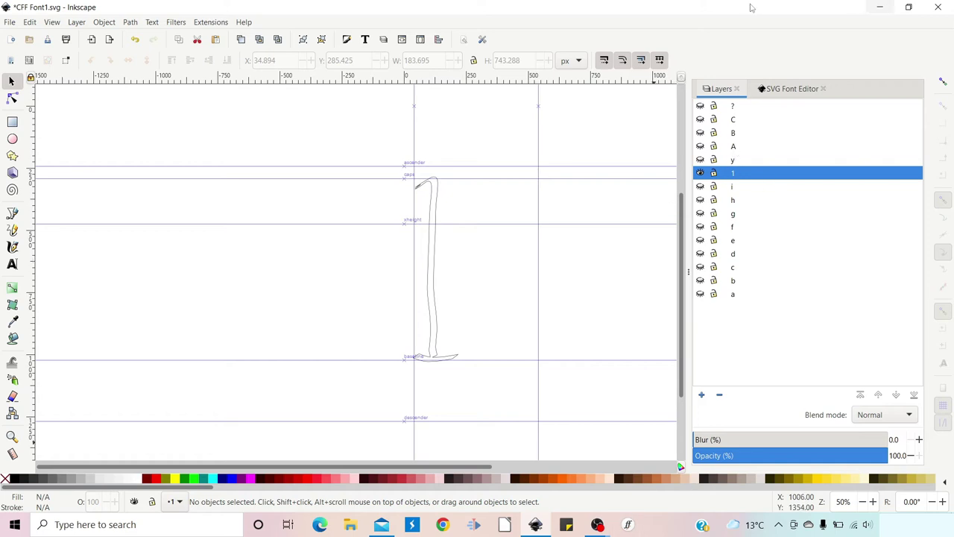
click(788, 92)
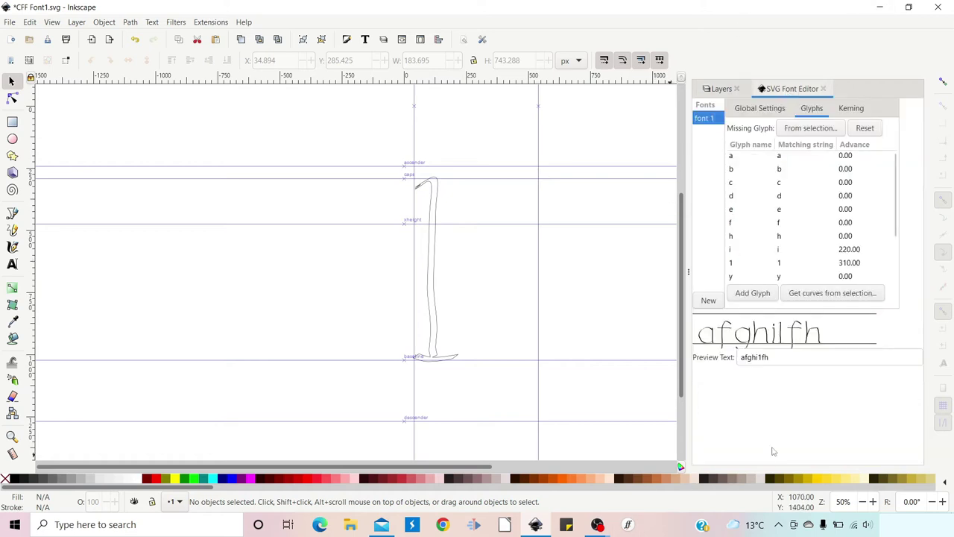
click(783, 358)
key(BackSpace)
key(BackSpace)
key(BackSpace)
key(BackSpace)
text(1hAB)
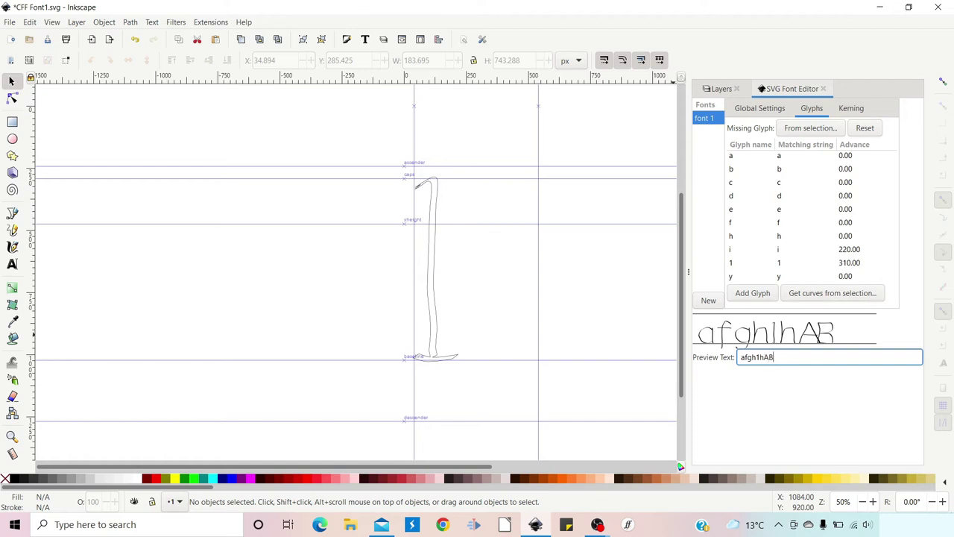
text(C)
Show layer A, hide layer 1, and select the capital A path on its layer.
click(721, 89)
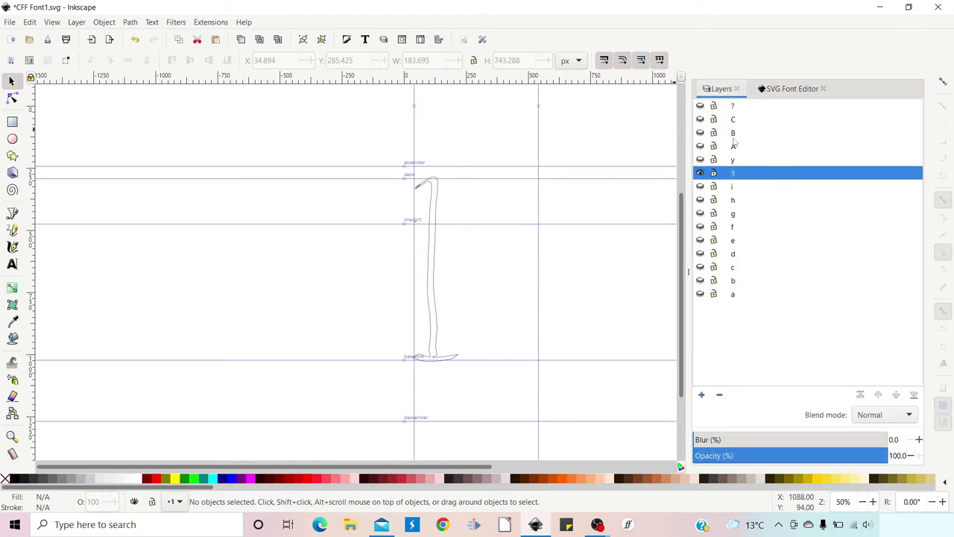
click(724, 149)
click(701, 146)
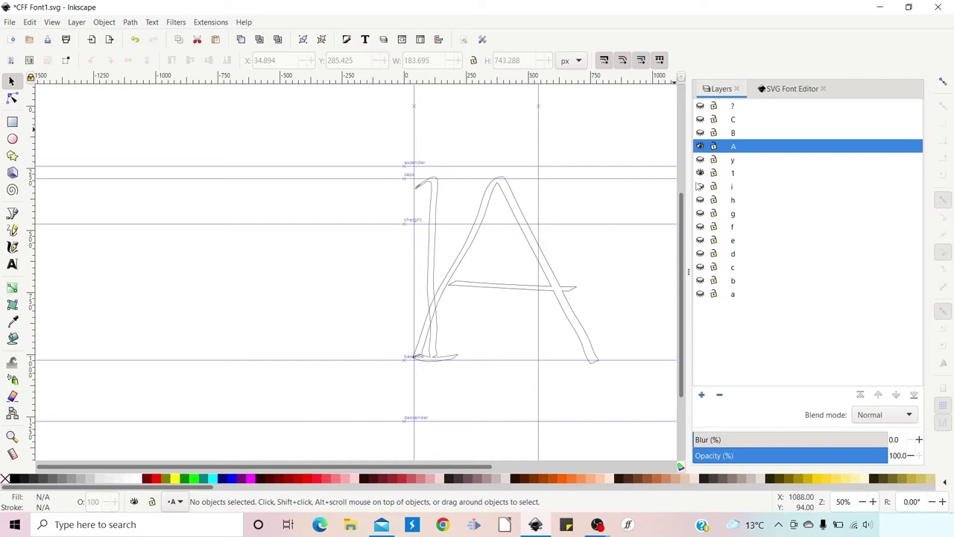
click(701, 173)
click(789, 181)
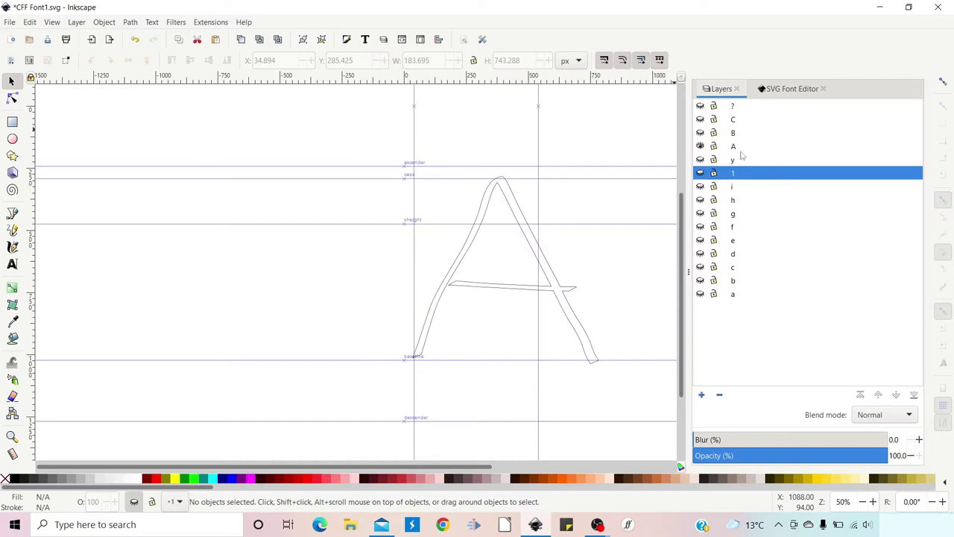
click(737, 149)
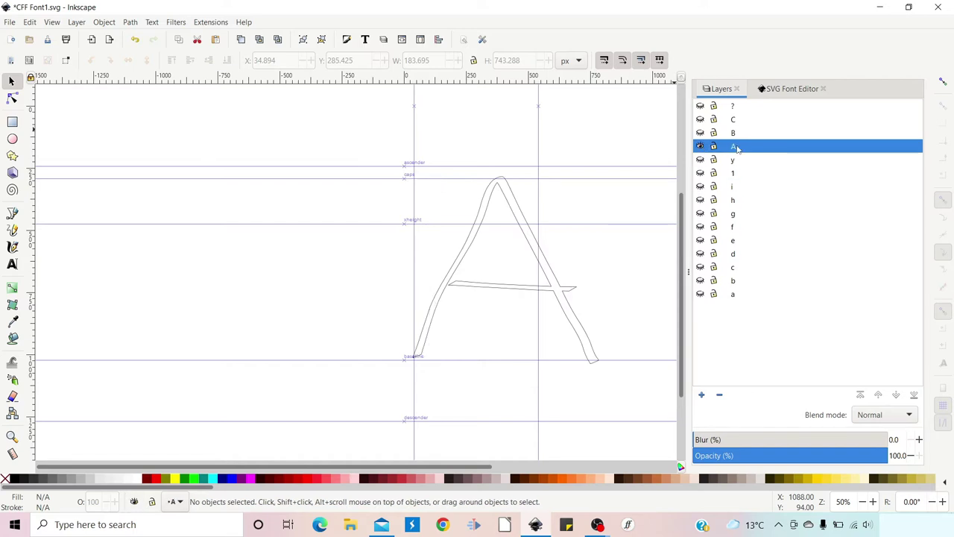
click(524, 222)
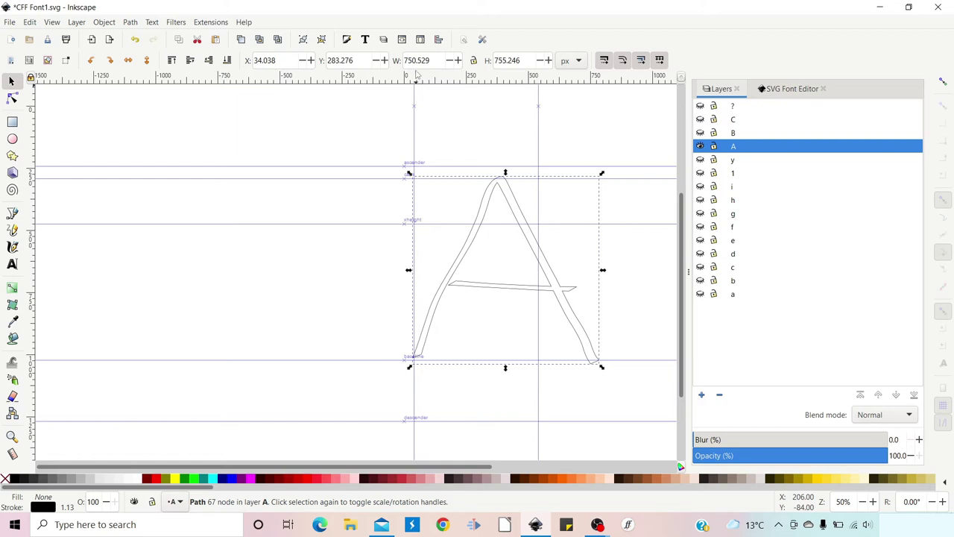
Set the advance of glyph "A" to 880.
click(792, 89)
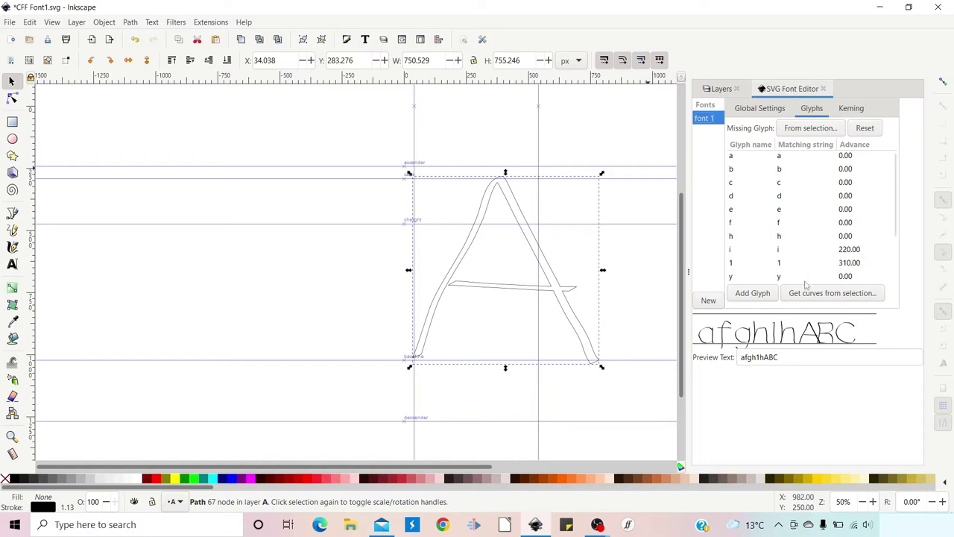
scroll(795, 238, down, 3)
click(850, 228)
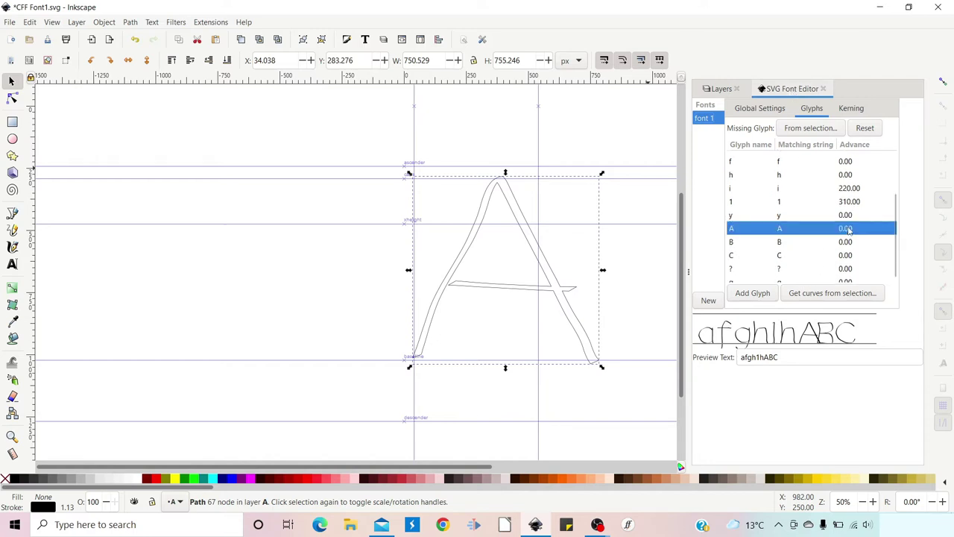
click(850, 228)
text(880)
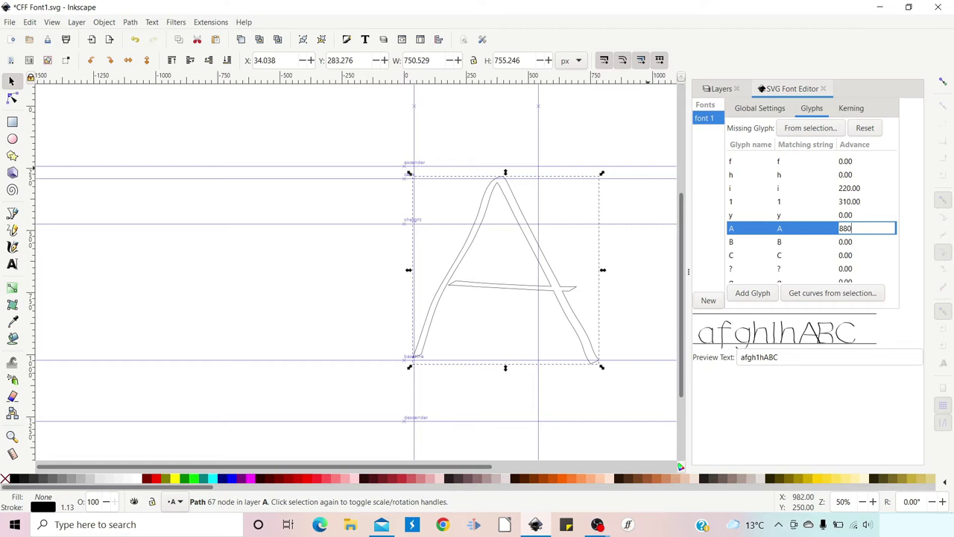
key(Return)
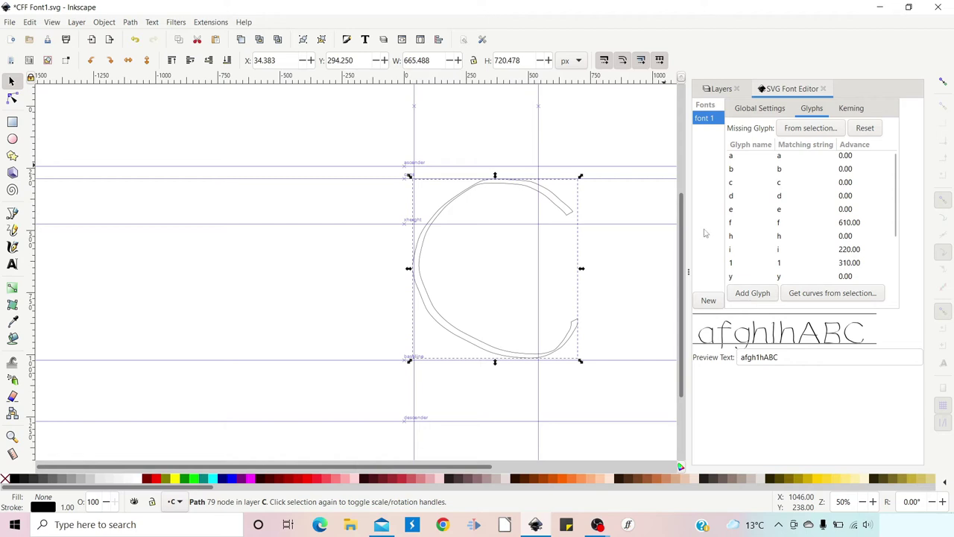
Replace the preview text with "abfa" and open the font's kerning settings.
triple_click(755, 357)
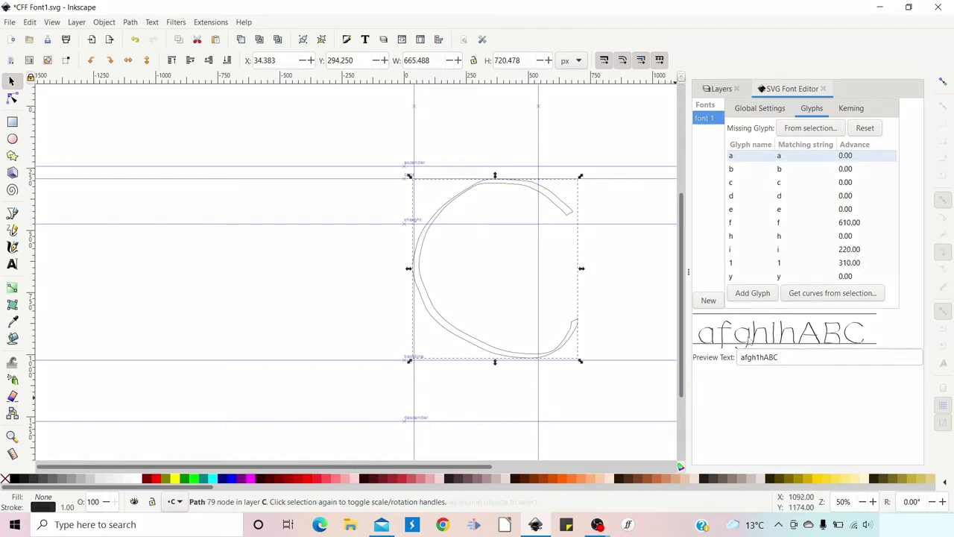
key(BackSpace)
text(ab)
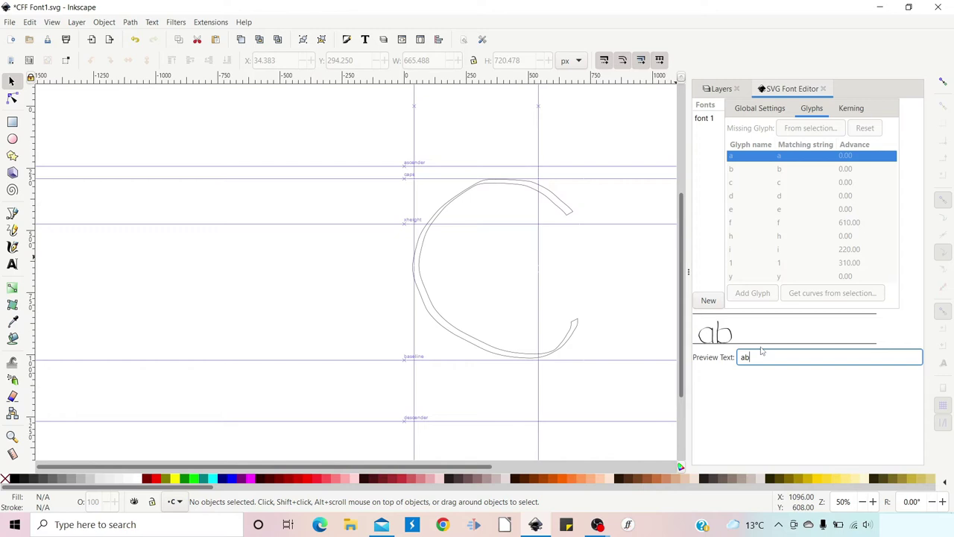
text(fa)
click(852, 109)
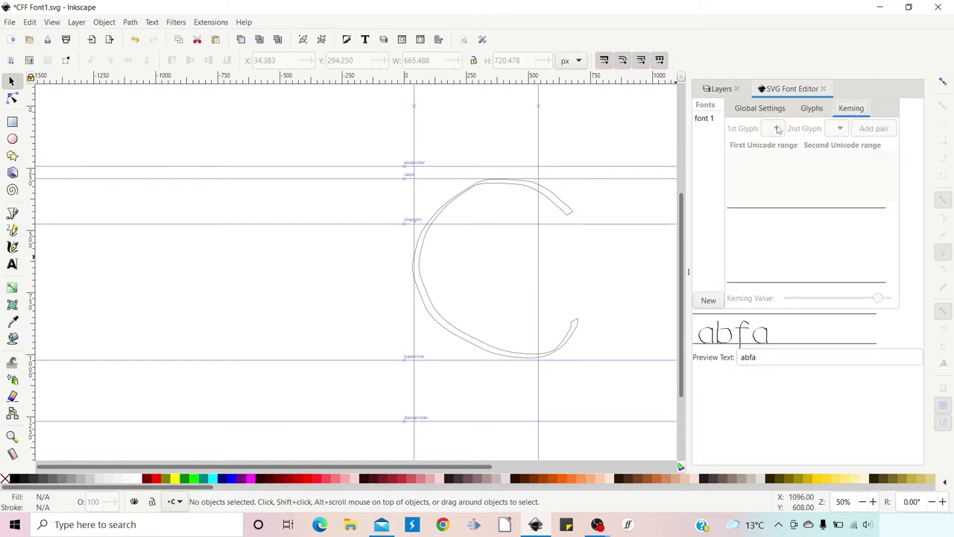
Add a kerning pair to font 1 with f as the first glyph and a as the second.
click(707, 117)
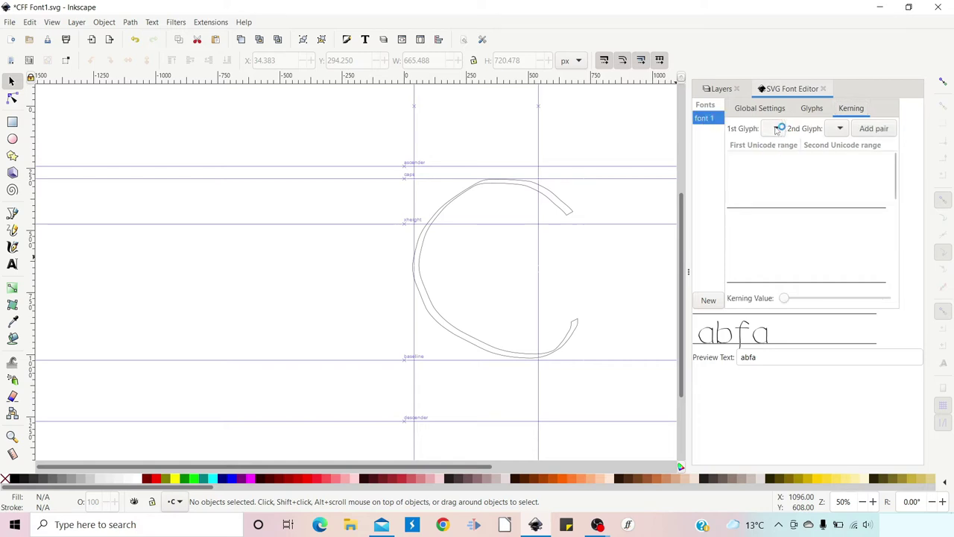
click(777, 130)
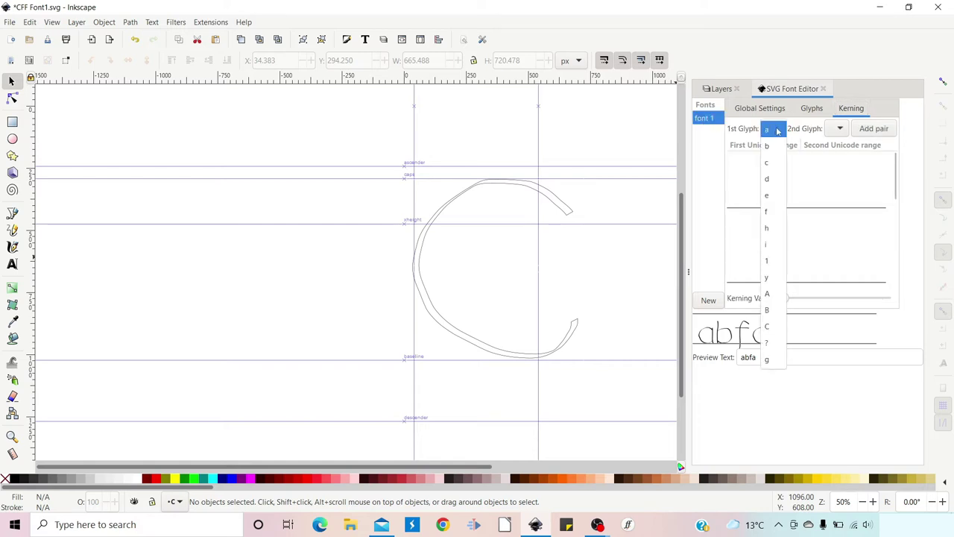
click(777, 213)
click(841, 130)
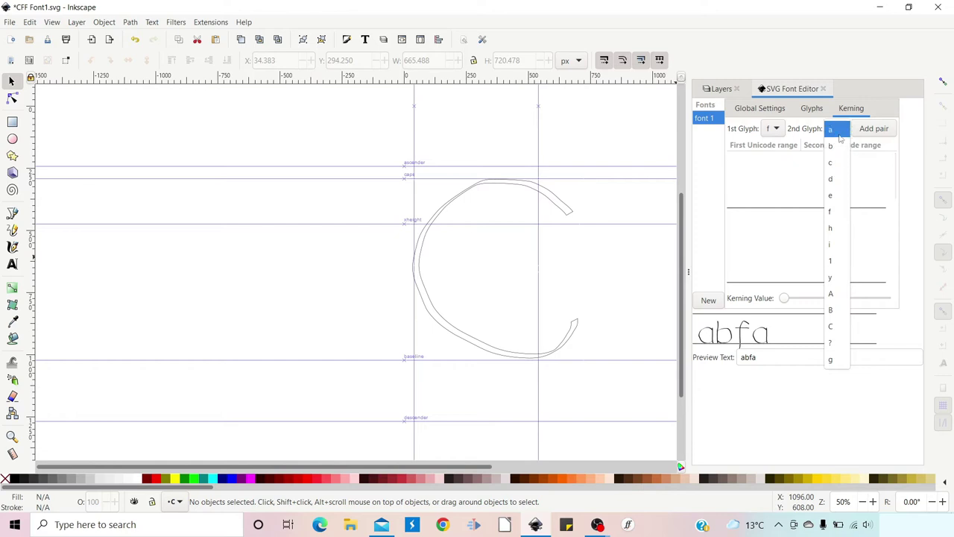
click(838, 132)
click(880, 129)
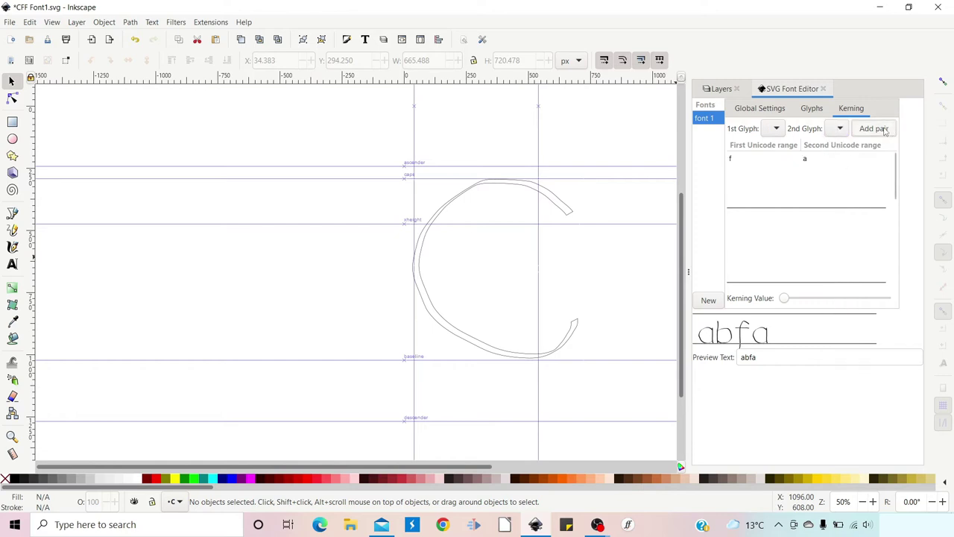
Tighten the kerning of the f–a pair so the a sits just beside the f's crossbar.
click(766, 160)
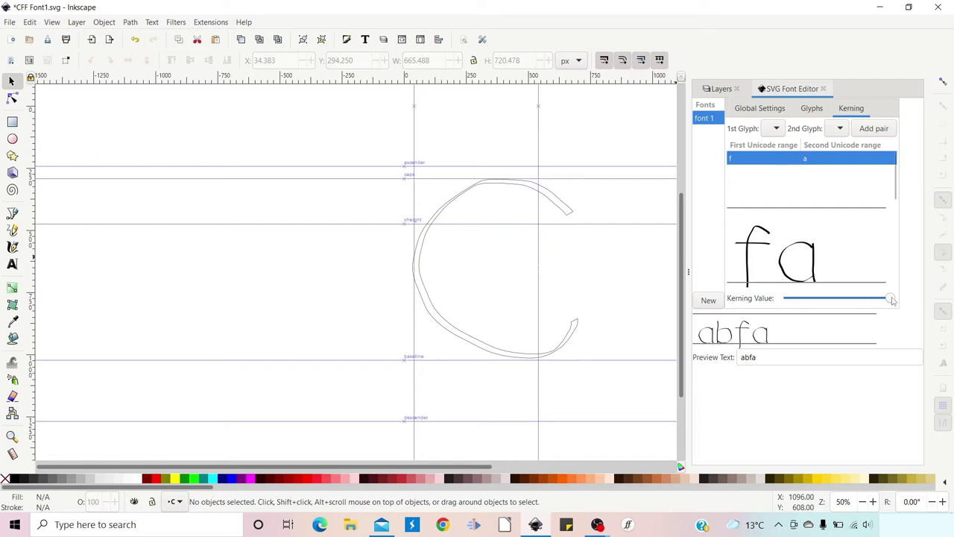
drag(892, 301, 869, 309)
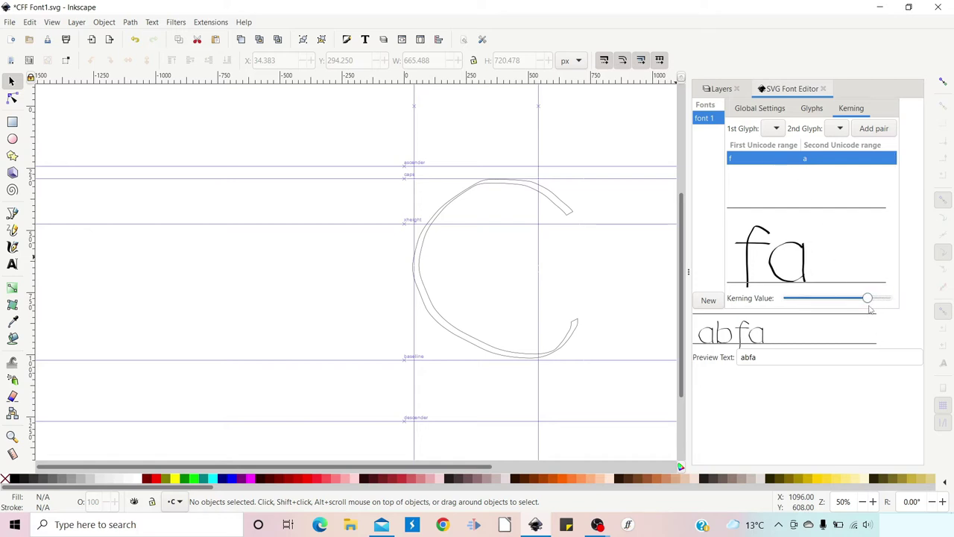
click(871, 308)
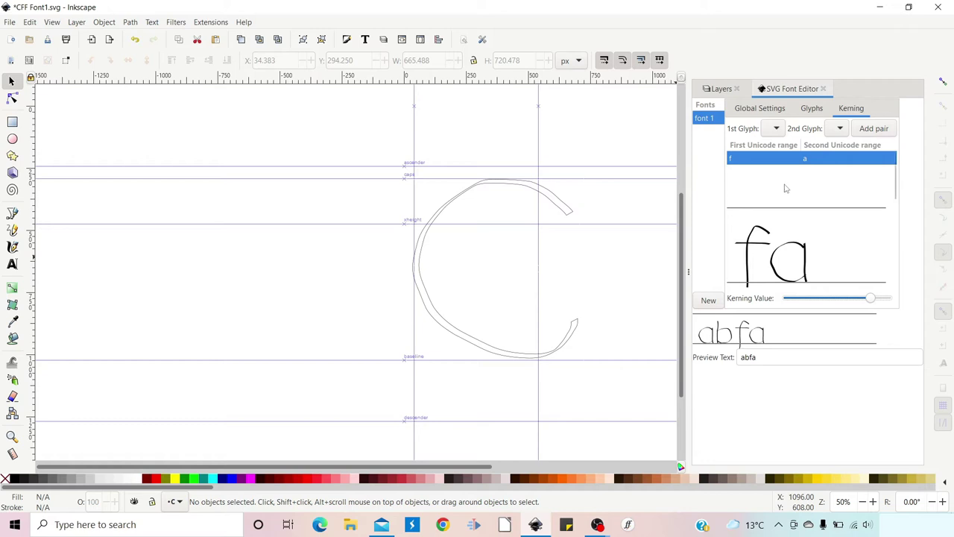
Add a kerning pair for f followed by capital A and tighten it so the A sits close to the f.
click(777, 130)
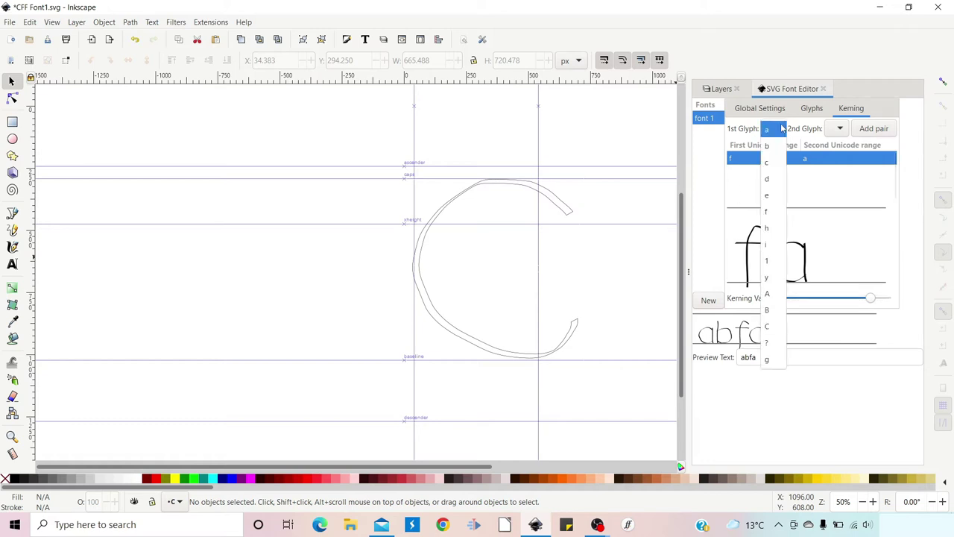
click(766, 211)
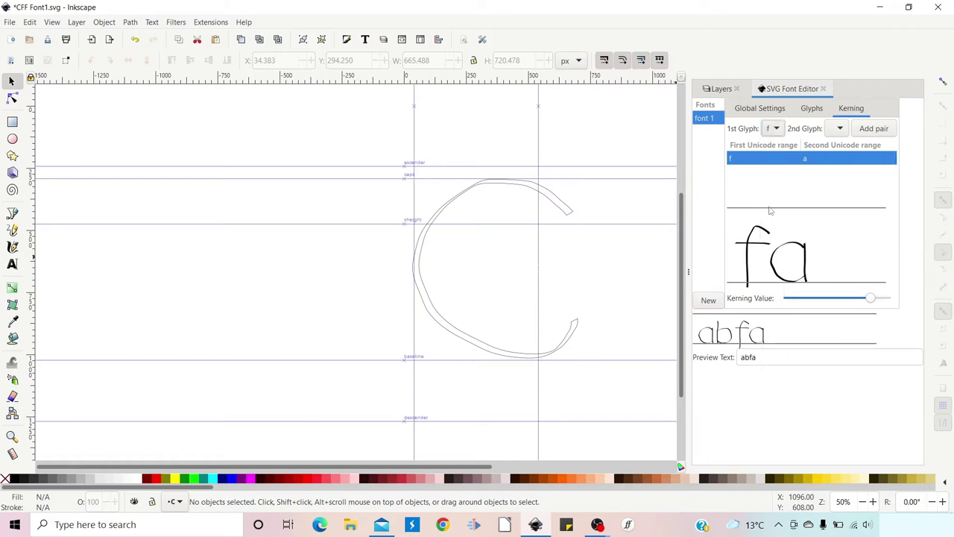
click(840, 129)
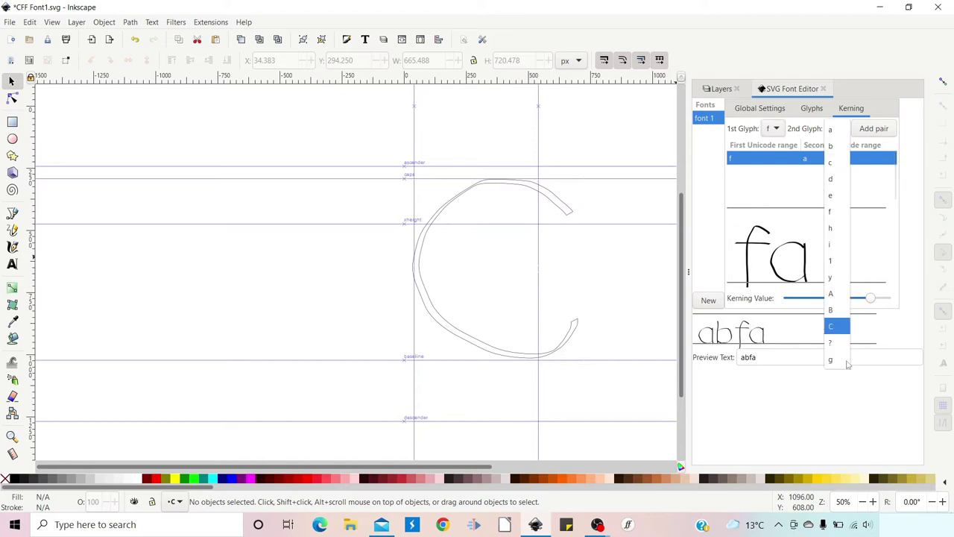
click(834, 294)
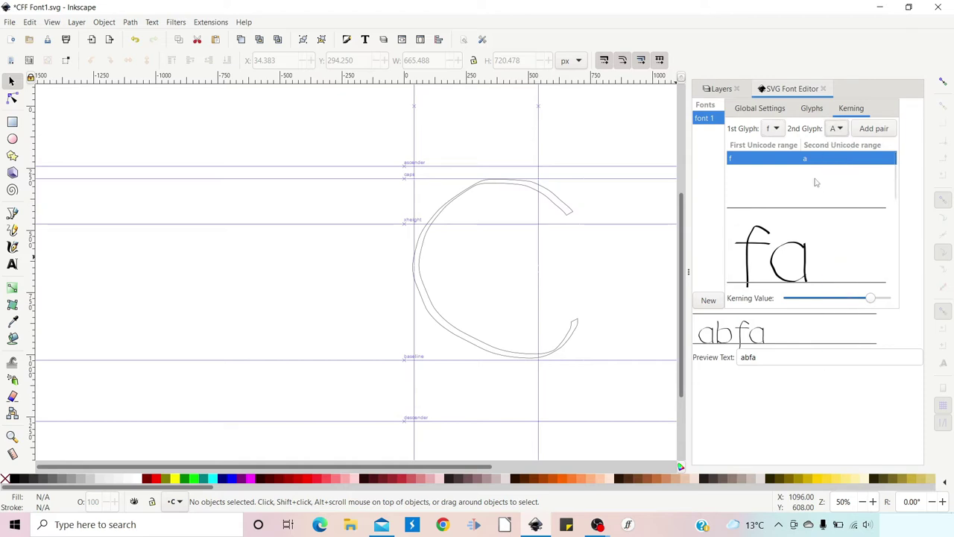
click(872, 128)
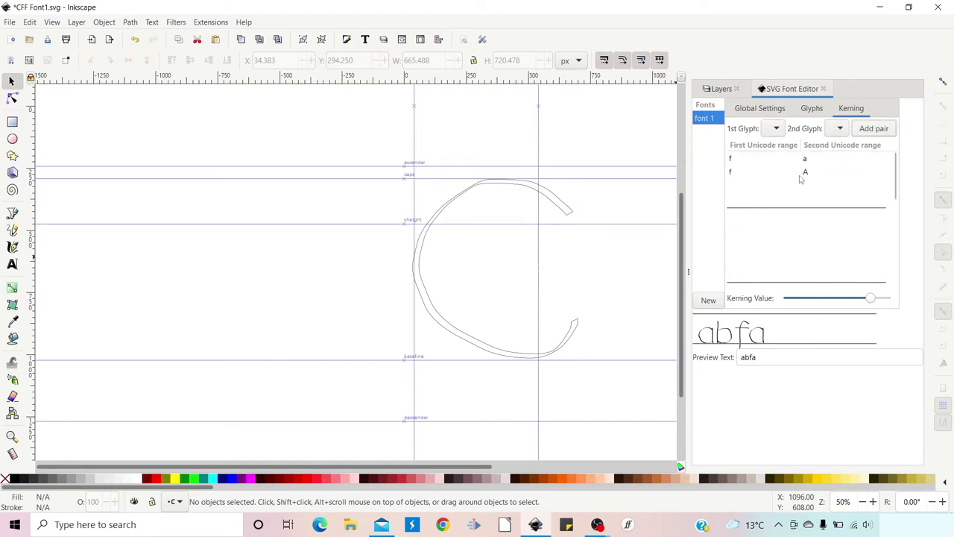
click(806, 173)
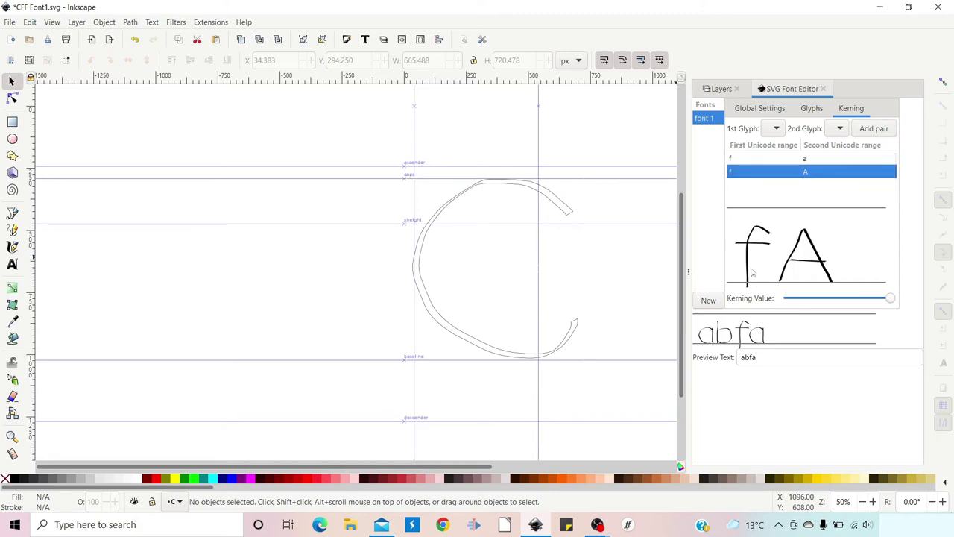
drag(890, 298, 862, 313)
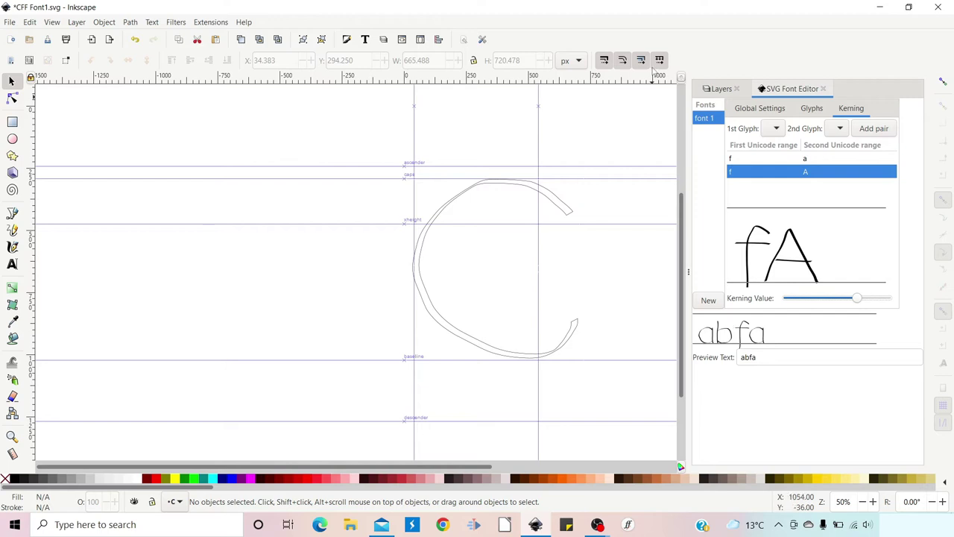
Add a layer named "f_i" above the current layer and hide layer C.
click(719, 89)
click(702, 395)
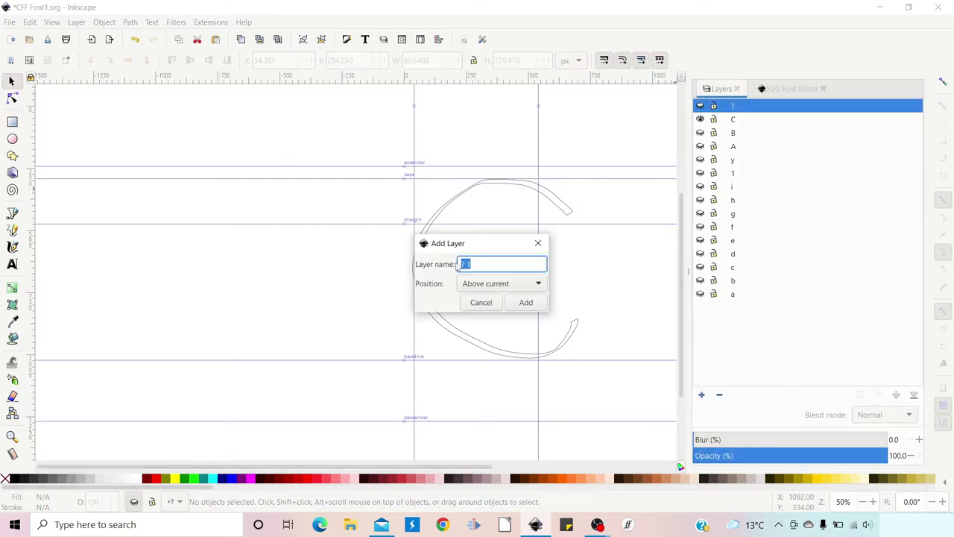
text(f_i)
click(525, 303)
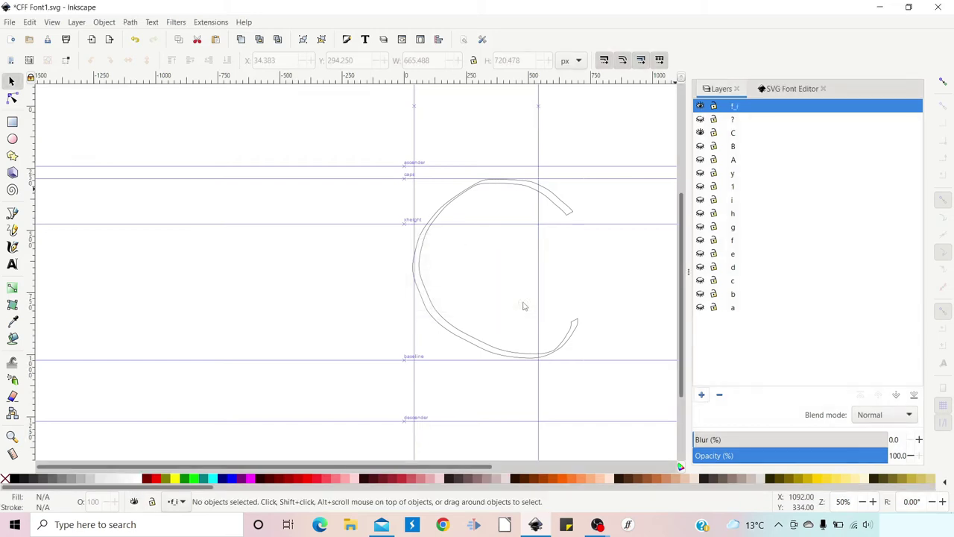
click(701, 133)
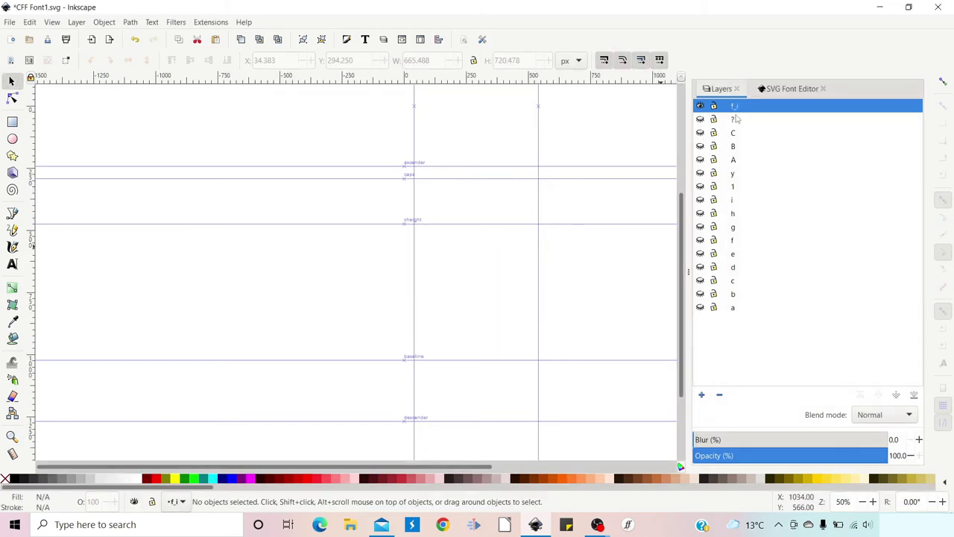
Draw a joined f and i ligature with two calligraphic strokes, about 563 px wide and 1062 px high, spanning ascender to descender.
click(12, 247)
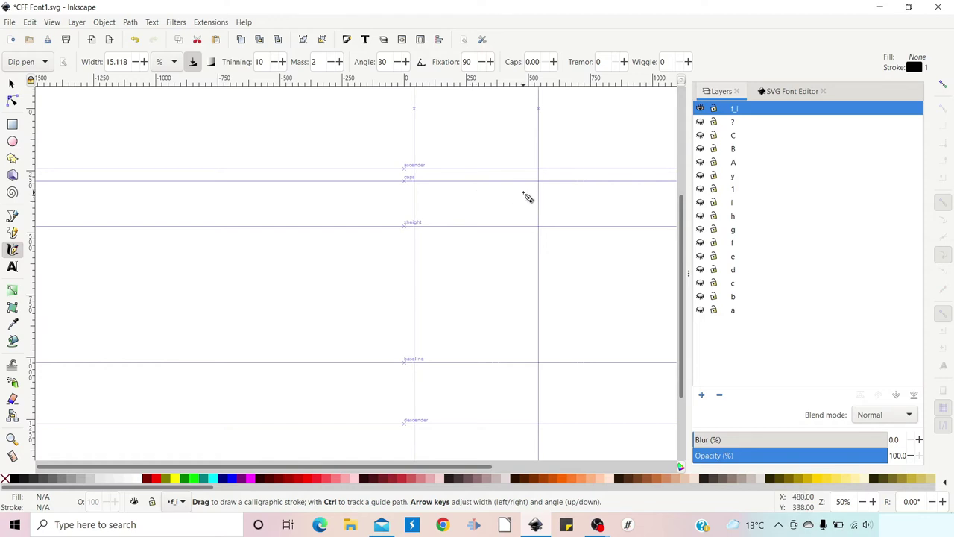
mouse_move(524, 193)
mouse_down()
mouse_move(488, 168)
mouse_move(453, 182)
mouse_move(436, 258)
mouse_move(447, 367)
mouse_move(433, 422)
mouse_move(417, 432)
mouse_move(406, 417)
mouse_up()
mouse_move(413, 282)
mouse_down()
mouse_move(528, 285)
mouse_move(510, 337)
mouse_move(517, 354)
mouse_move(544, 358)
mouse_up()
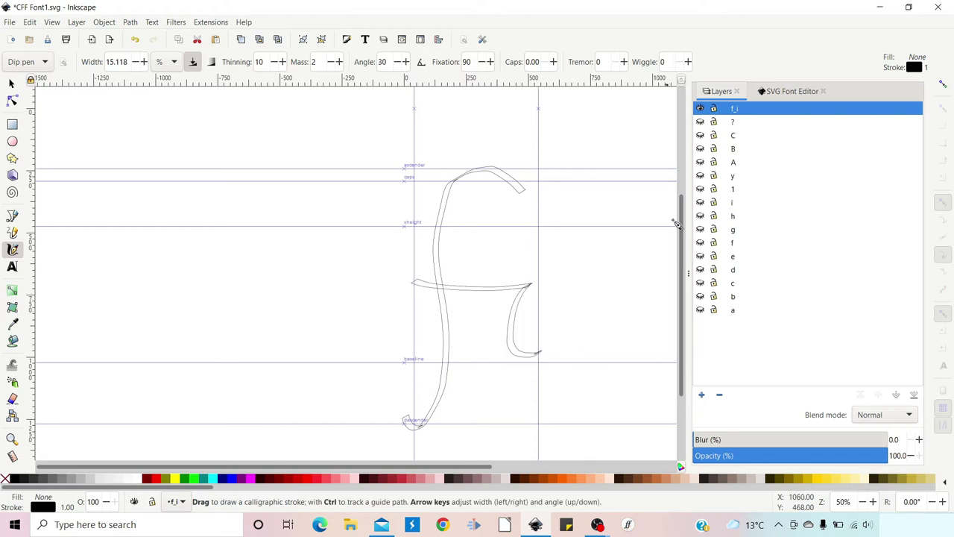
Select both ligature strokes and unite them into a single path with Union.
click(11, 84)
mouse_move(386, 142)
mouse_down()
mouse_move(417, 435)
mouse_move(601, 435)
mouse_up()
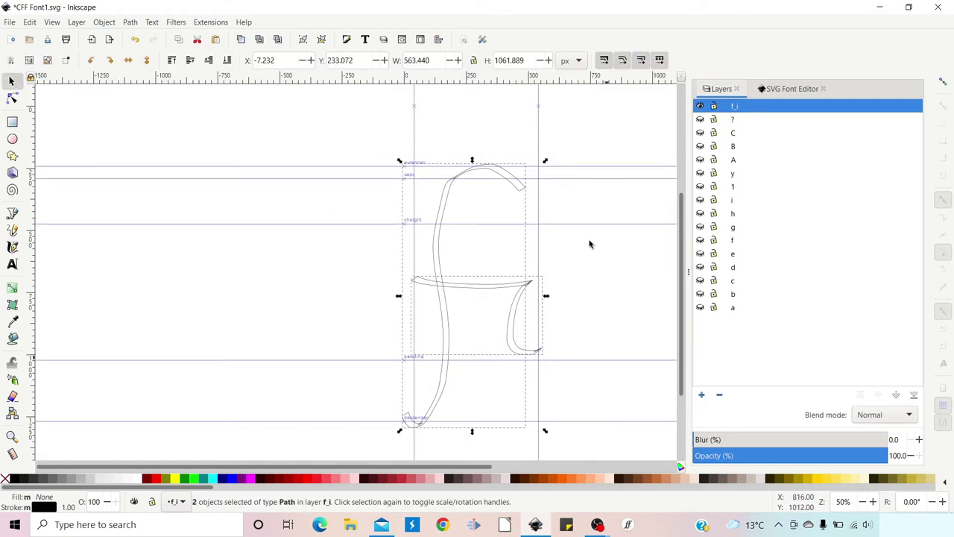
click(132, 22)
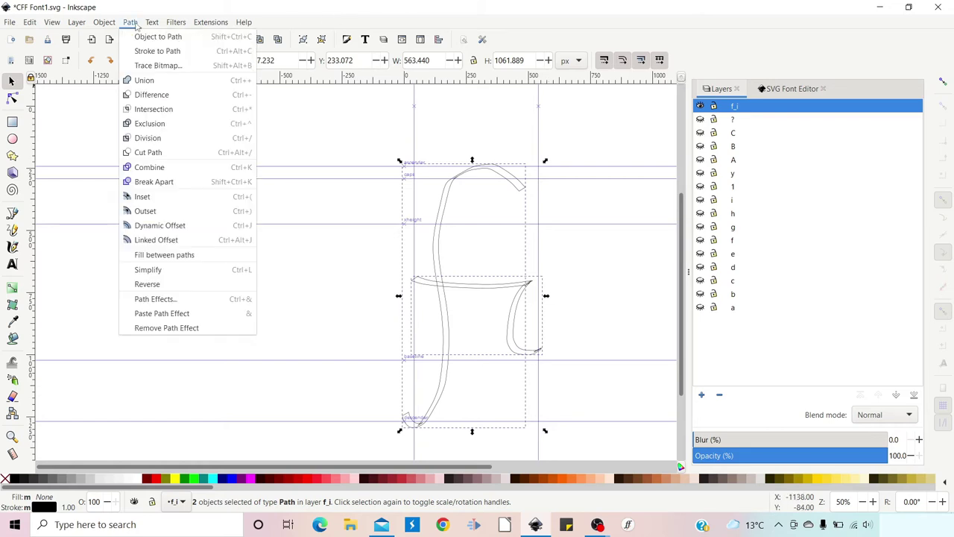
click(145, 80)
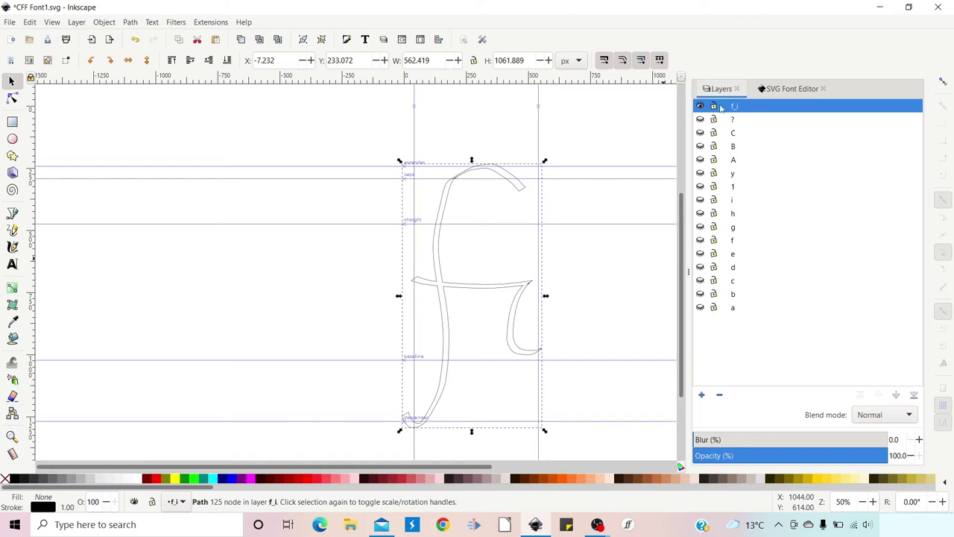
Add a new glyph to font 1 and name it "f_i".
click(791, 90)
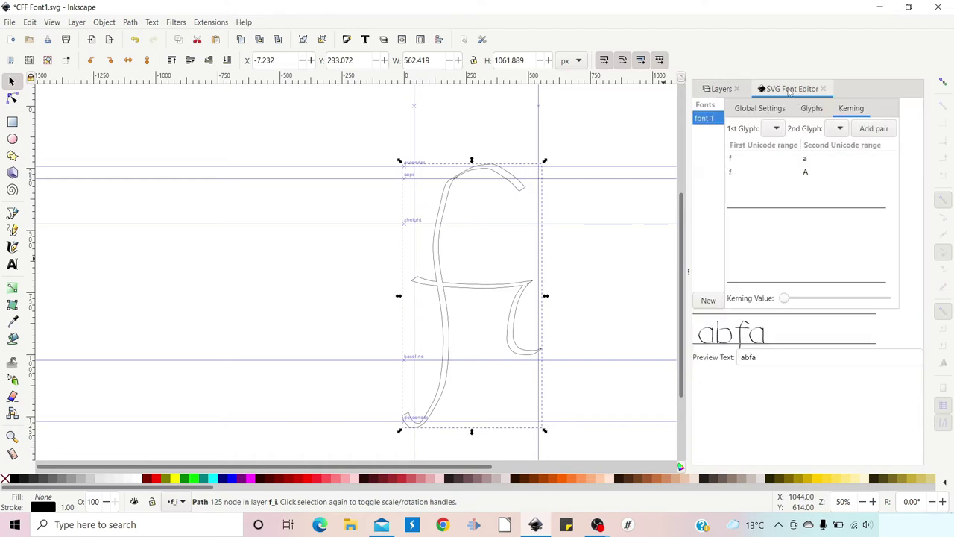
click(812, 109)
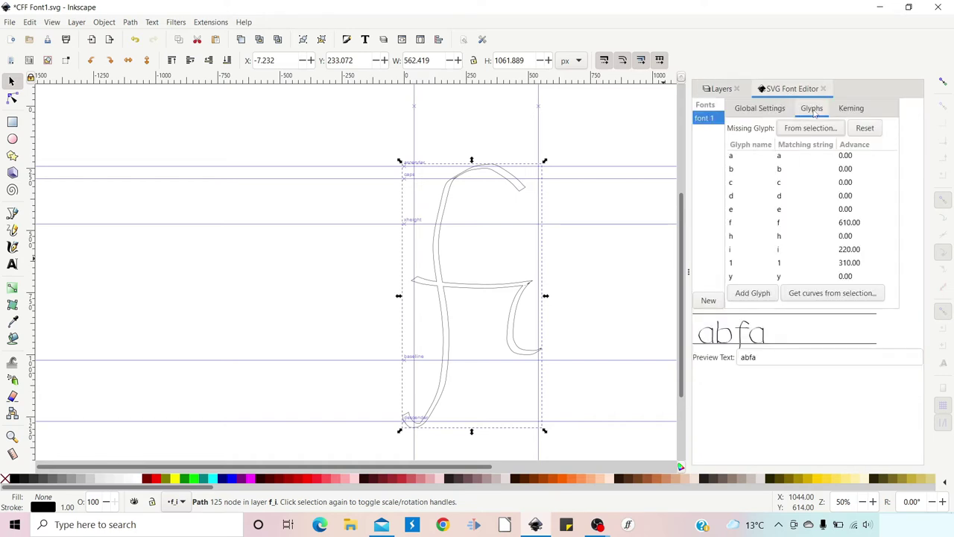
click(754, 293)
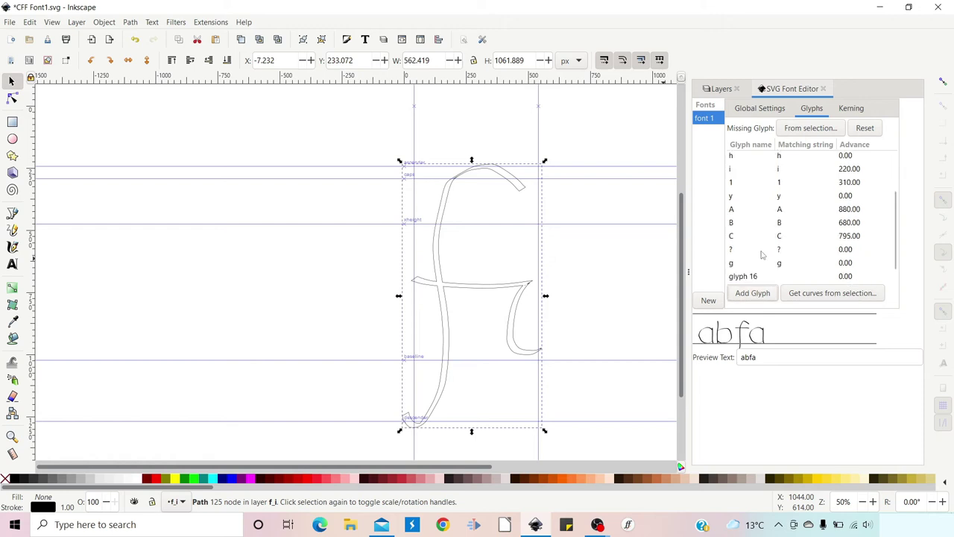
click(744, 279)
click(744, 277)
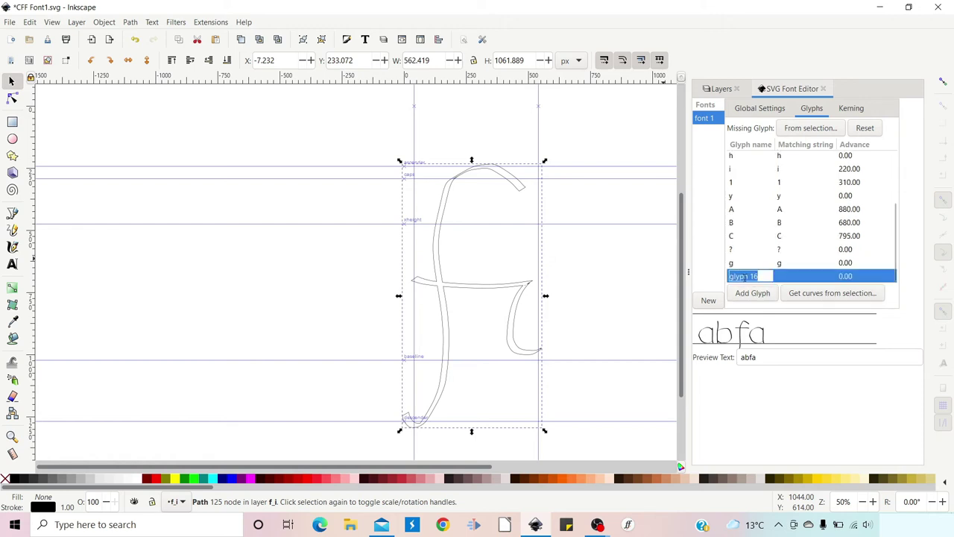
text(f_i)
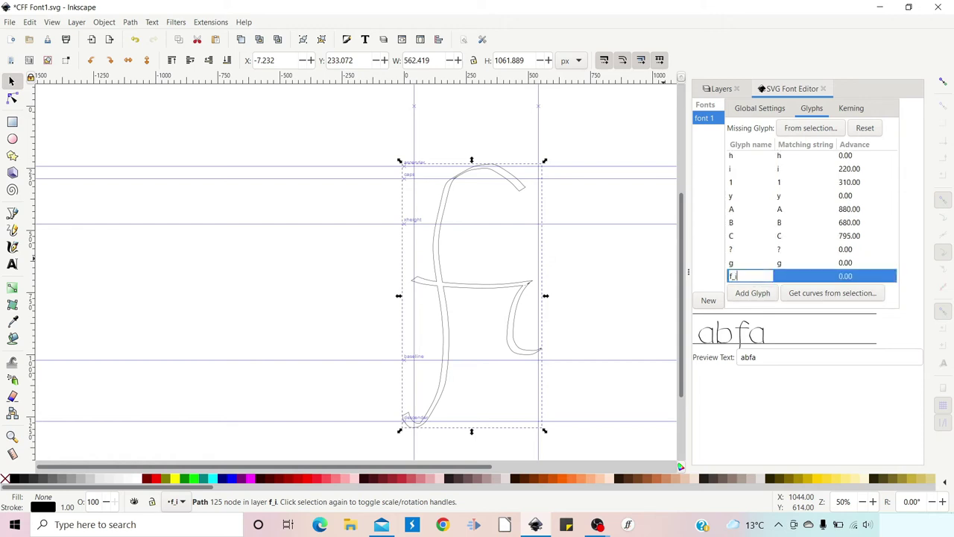
Set the new glyph's matching string to "f_i" and assign it the curves of the selected ligature path.
click(785, 277)
click(785, 276)
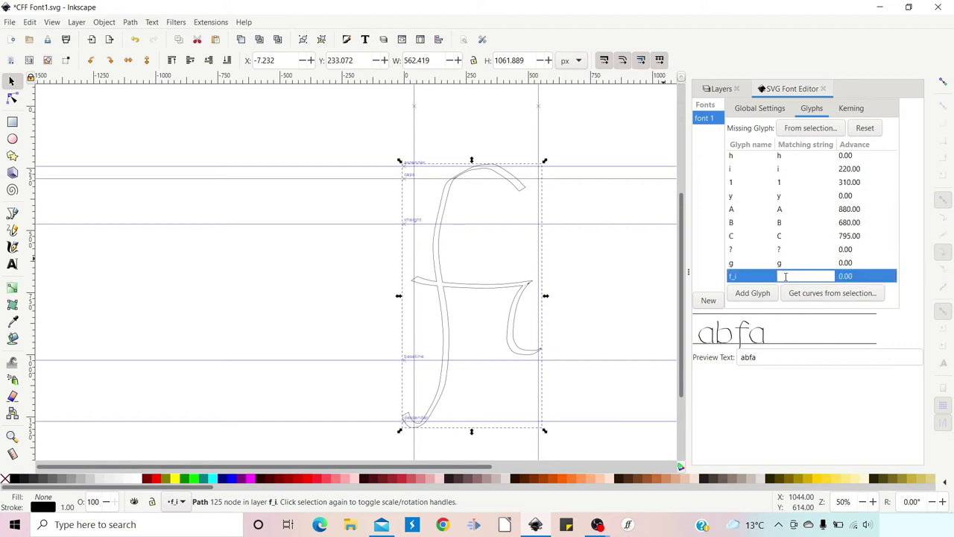
key(Return)
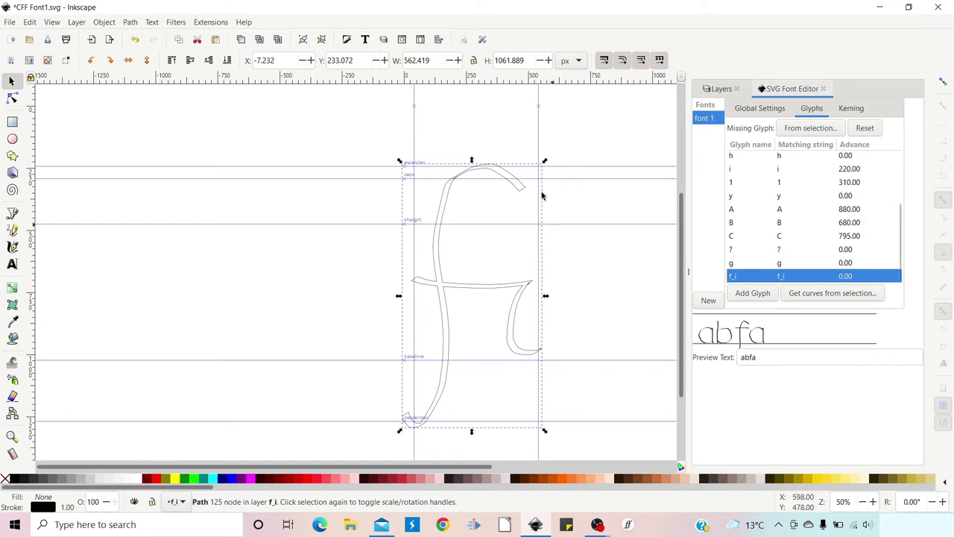
click(819, 294)
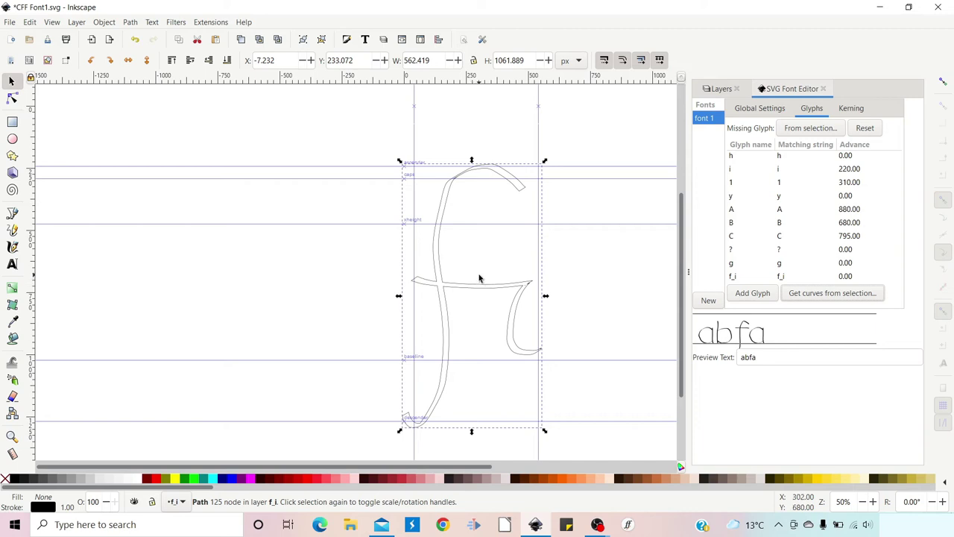
scroll(479, 278, down, 1)
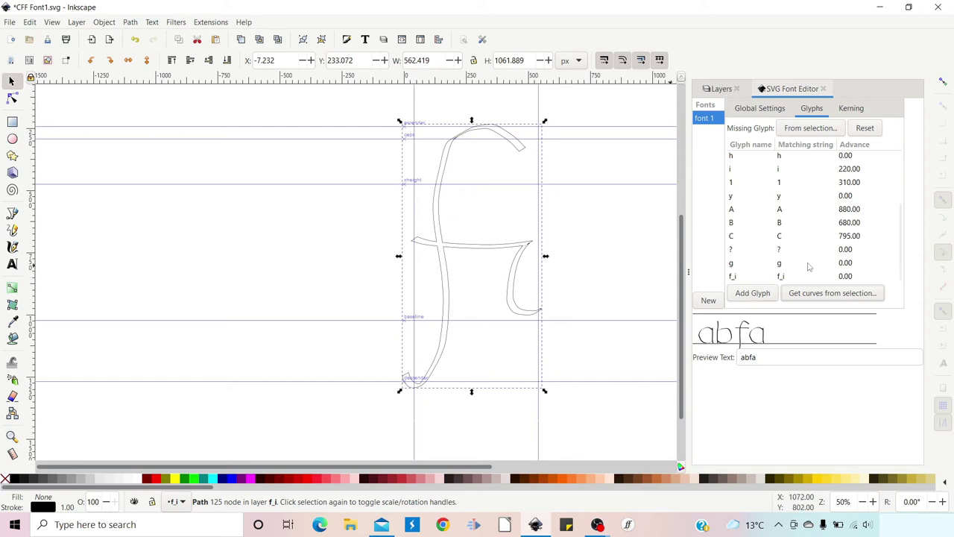
Hide layer f_i and add a layer named "y_y_1" above it.
click(720, 90)
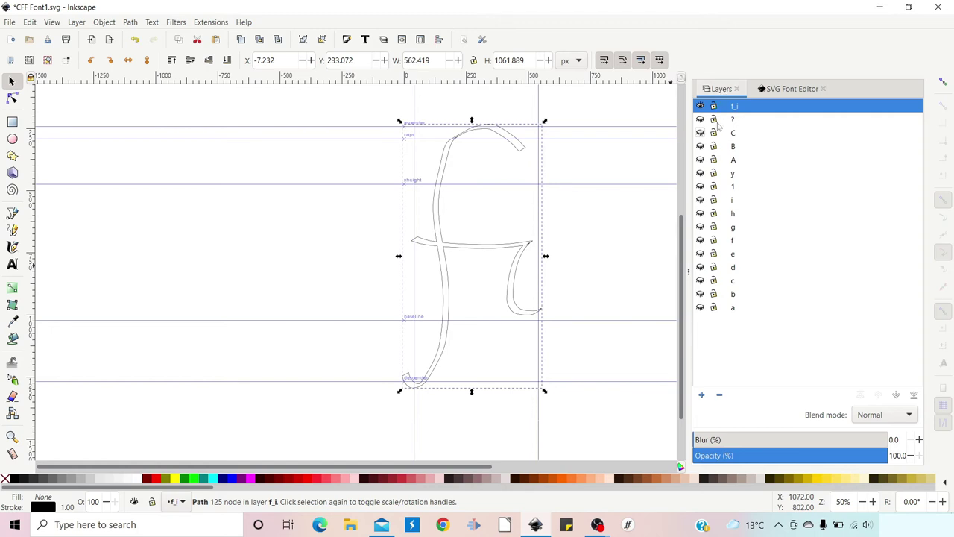
click(700, 107)
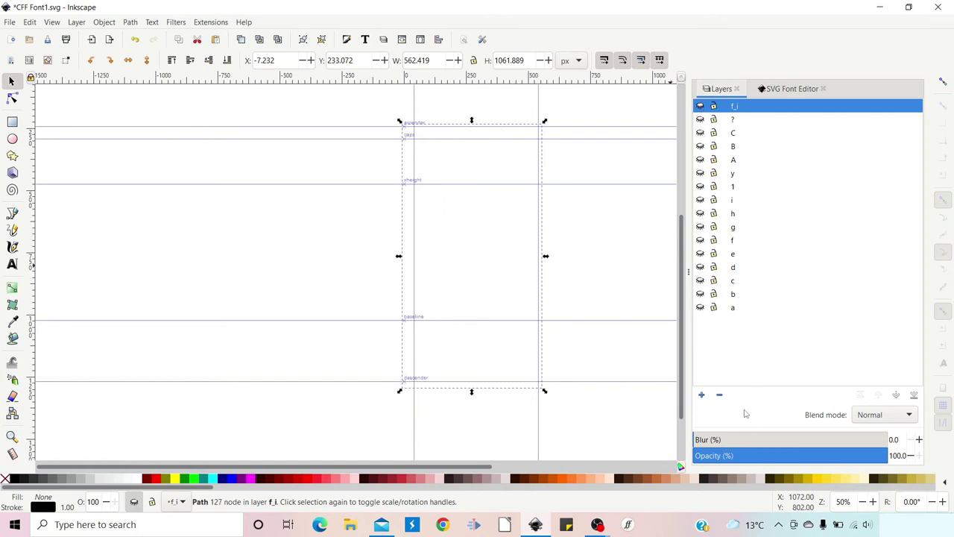
click(700, 394)
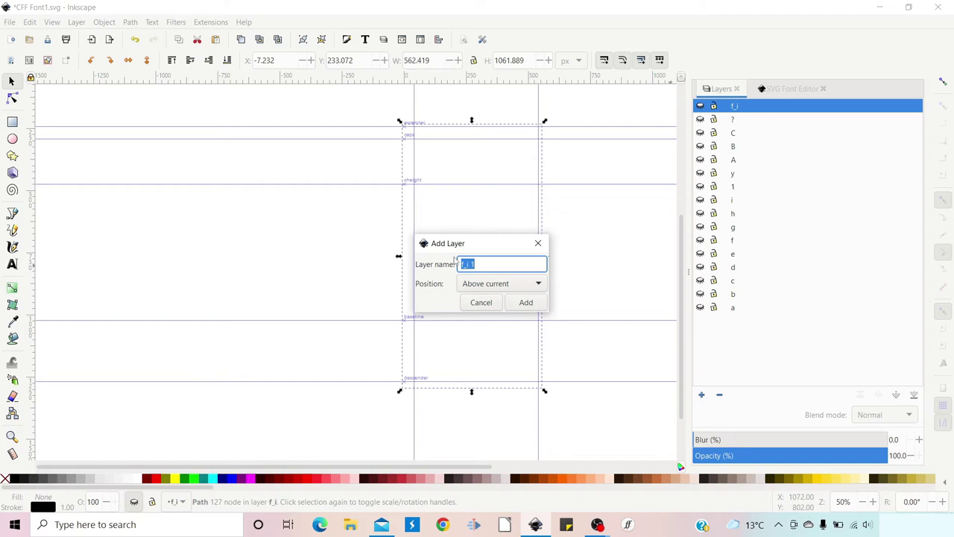
text(y)
click(528, 303)
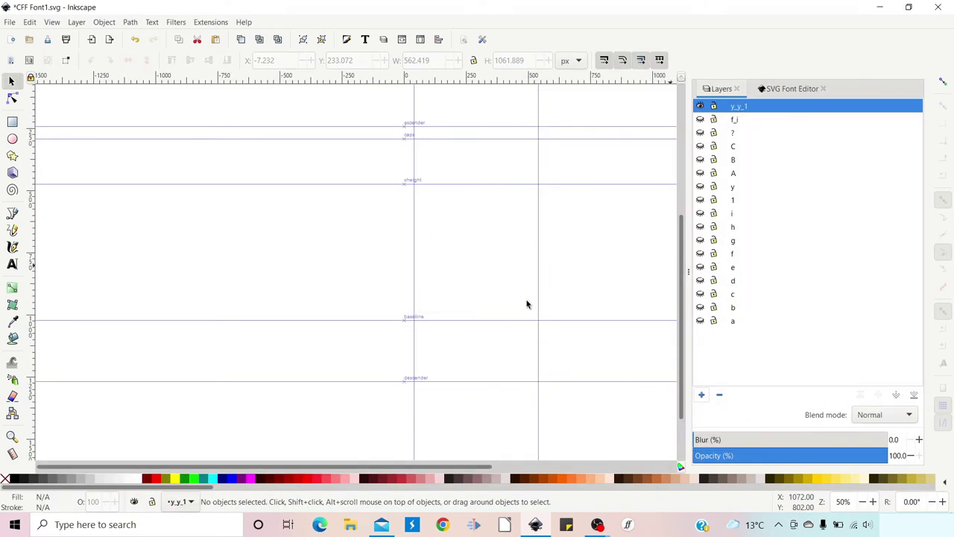
Draw an alternate y with a long looping swash tail in calligraphic strokes on layer y_y_1 and unite it with Union.
click(13, 248)
mouse_move(417, 192)
mouse_down()
mouse_move(418, 238)
mouse_move(441, 293)
mouse_move(465, 308)
mouse_move(540, 233)
mouse_move(535, 194)
mouse_move(527, 284)
mouse_move(475, 383)
mouse_move(165, 372)
mouse_move(335, 358)
mouse_move(462, 424)
mouse_move(542, 400)
mouse_move(508, 399)
mouse_up()
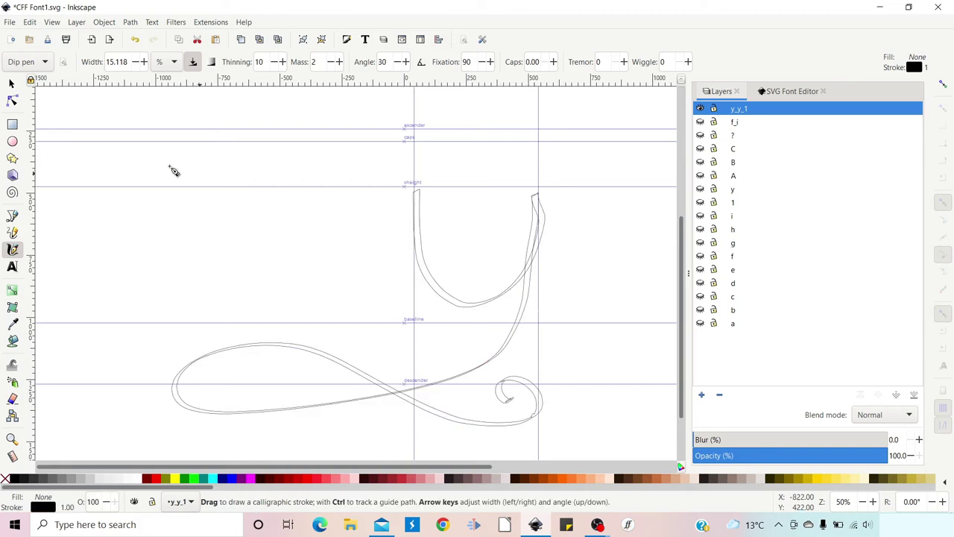
click(12, 83)
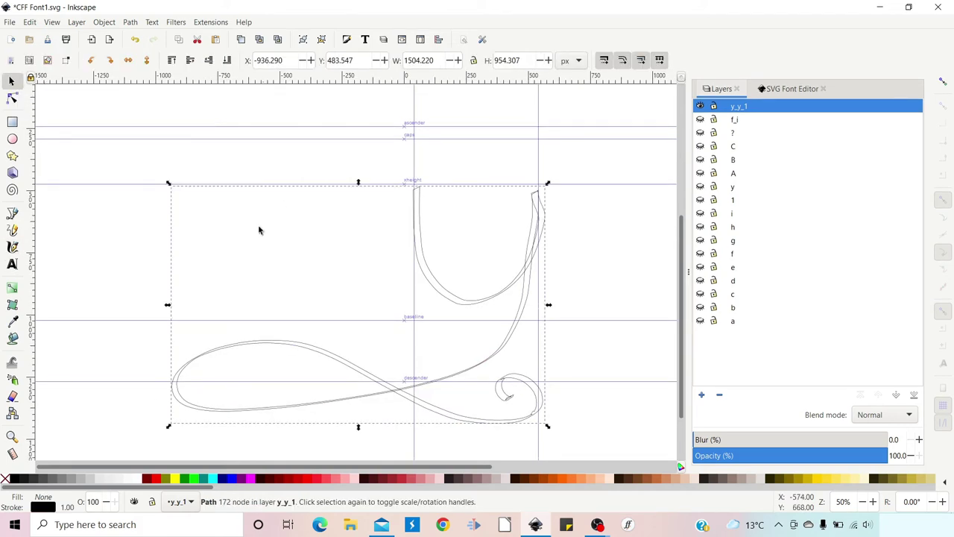
click(129, 22)
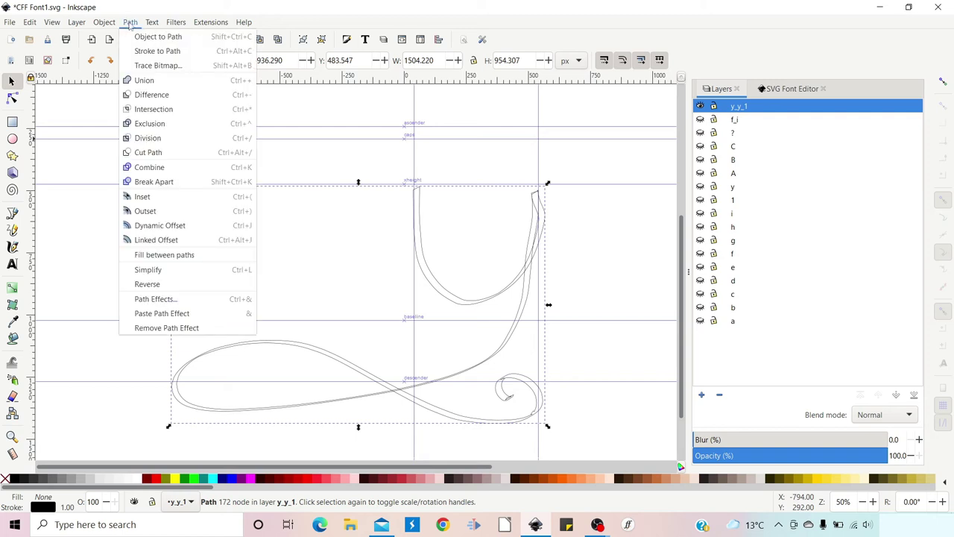
click(146, 79)
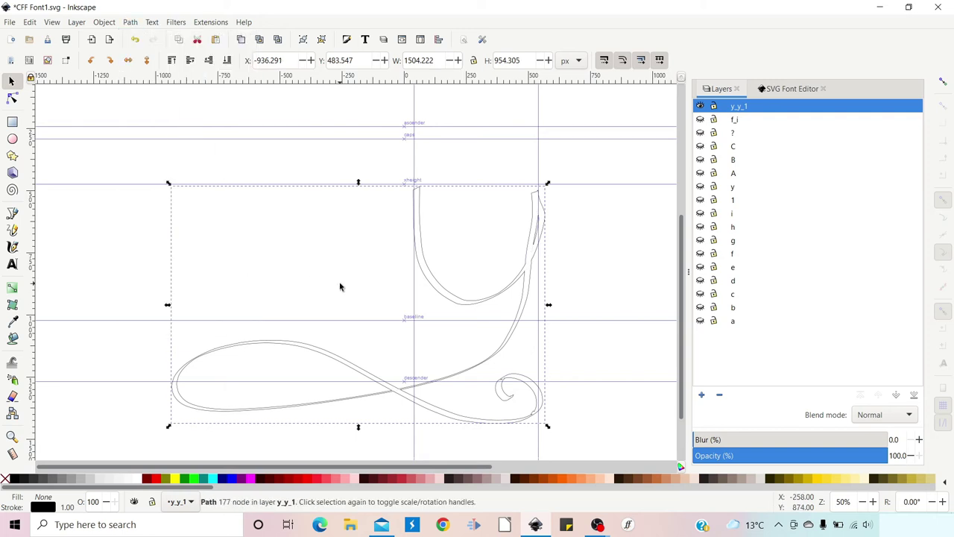
Add a new glyph to font 1 and name it "y_y_1".
click(782, 90)
scroll(805, 246, down, 3)
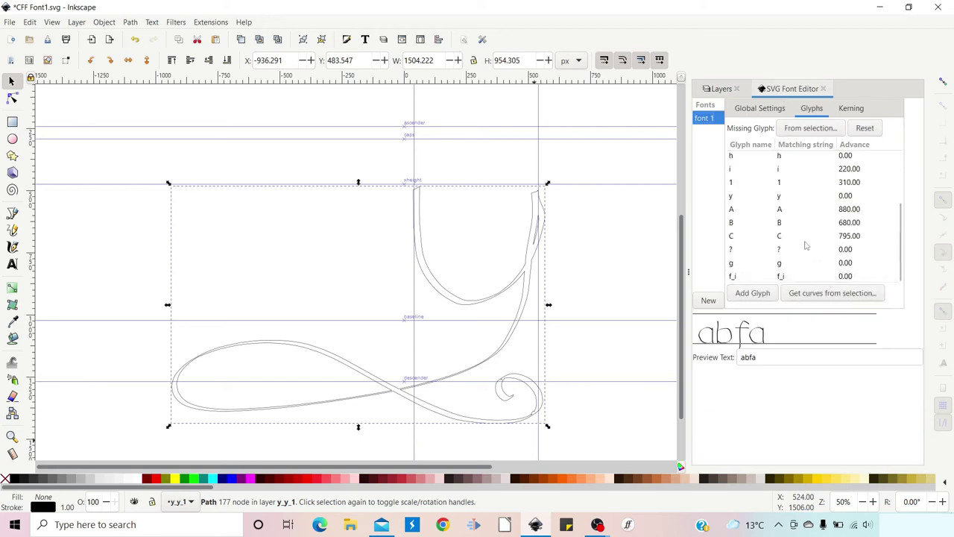
click(754, 294)
scroll(784, 269, down, 4)
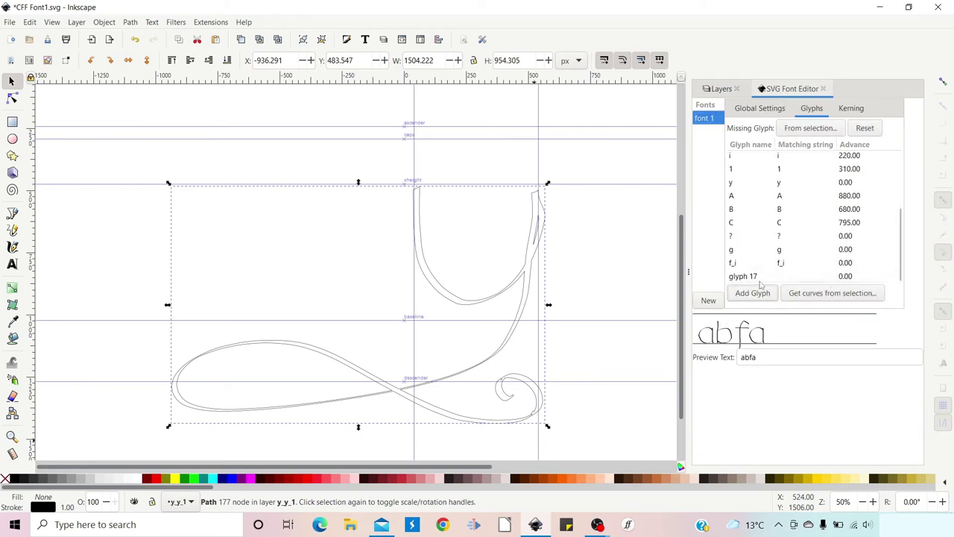
click(735, 276)
click(735, 277)
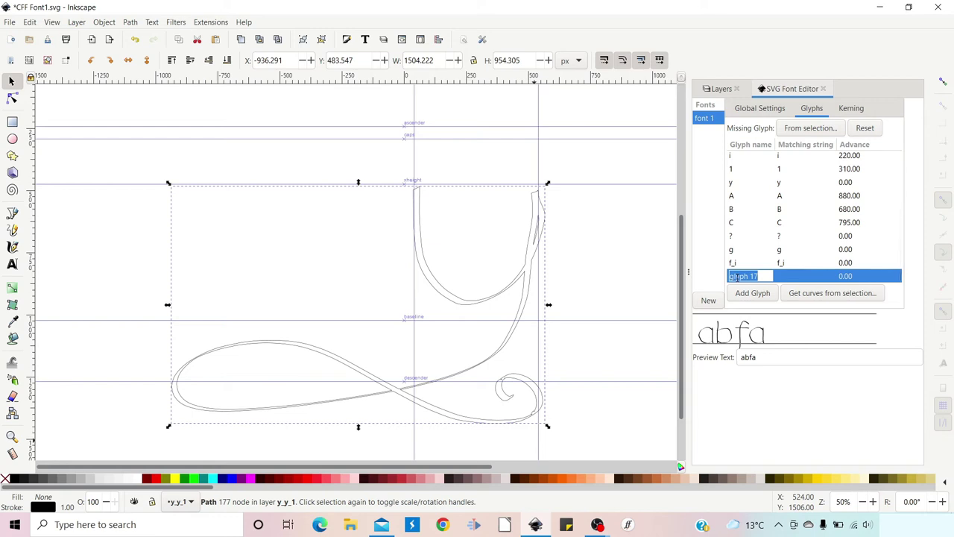
text(y_y_1)
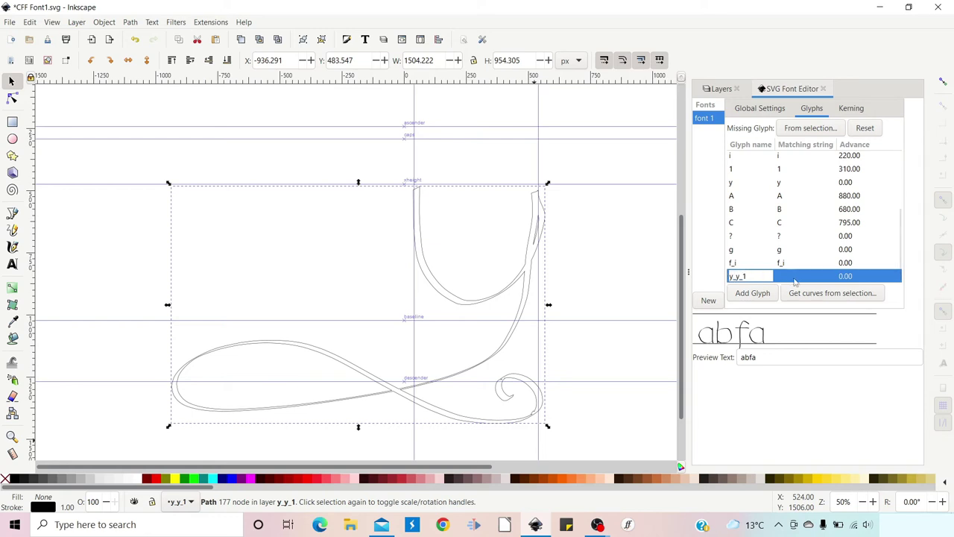
key(Return)
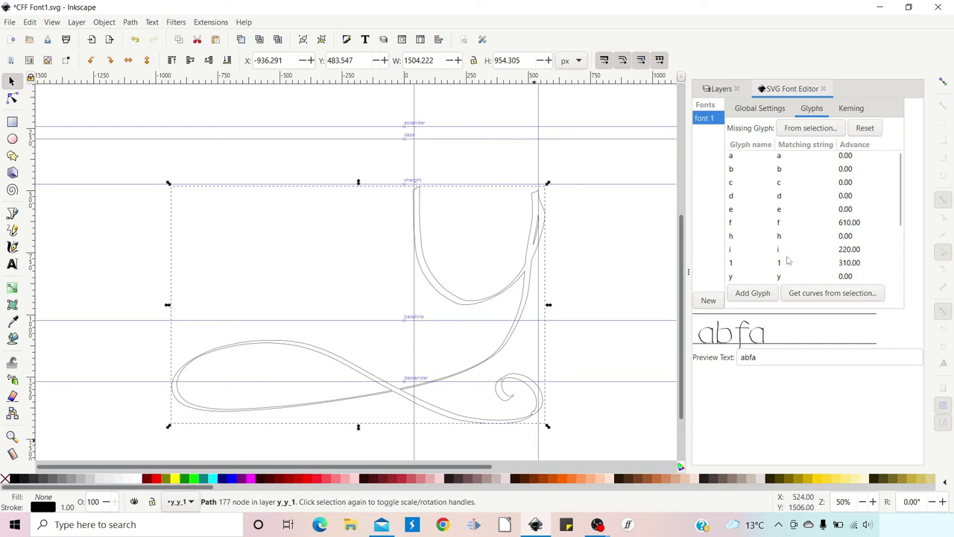
Set the new glyph's matching string to "y_y_1" and assign it the curves of the selected swash y path.
scroll(788, 261, down, 3)
double_click(795, 274)
text(y_y_1)
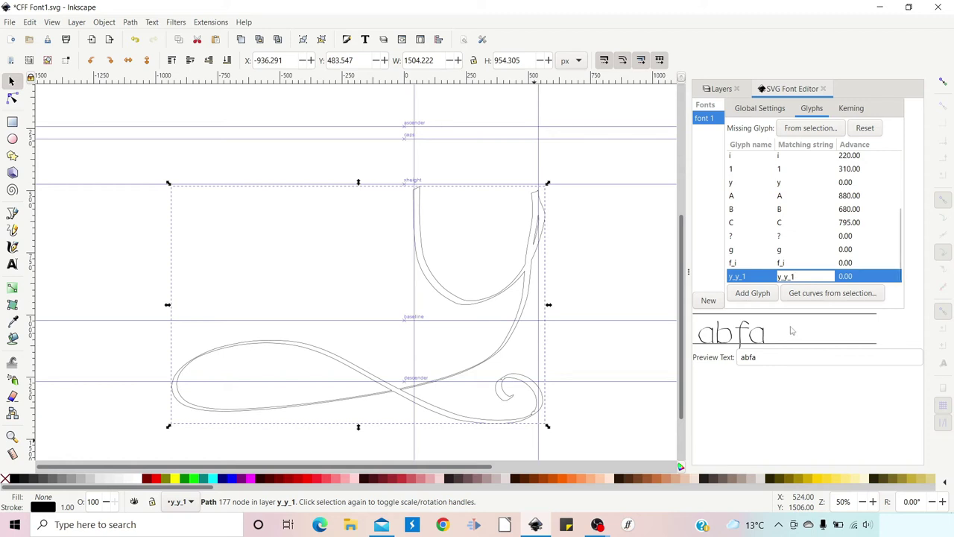
key(Return)
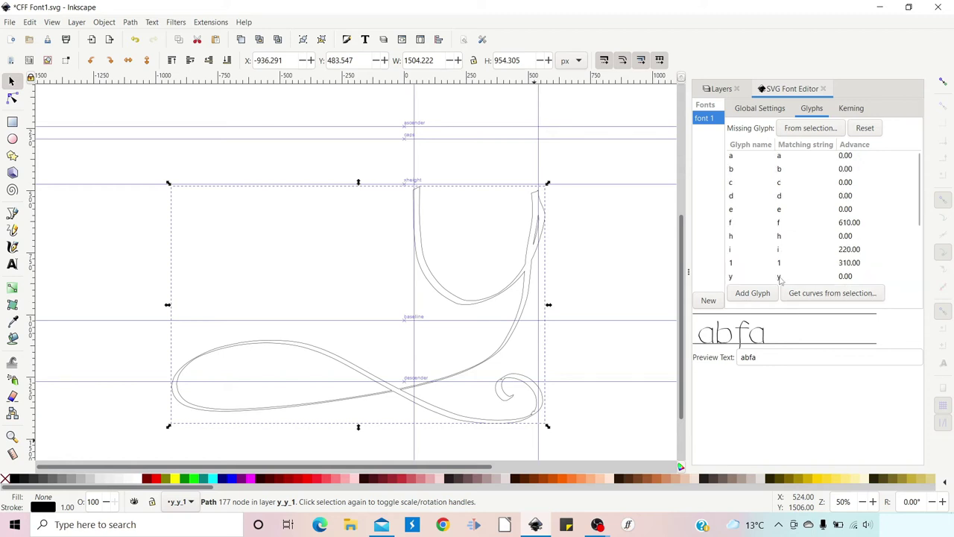
scroll(756, 224, down, 3)
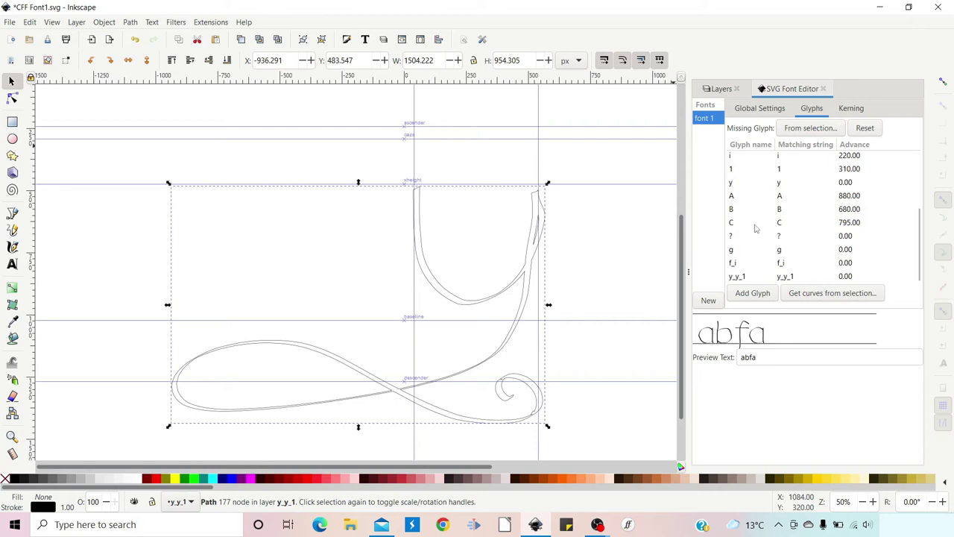
click(738, 277)
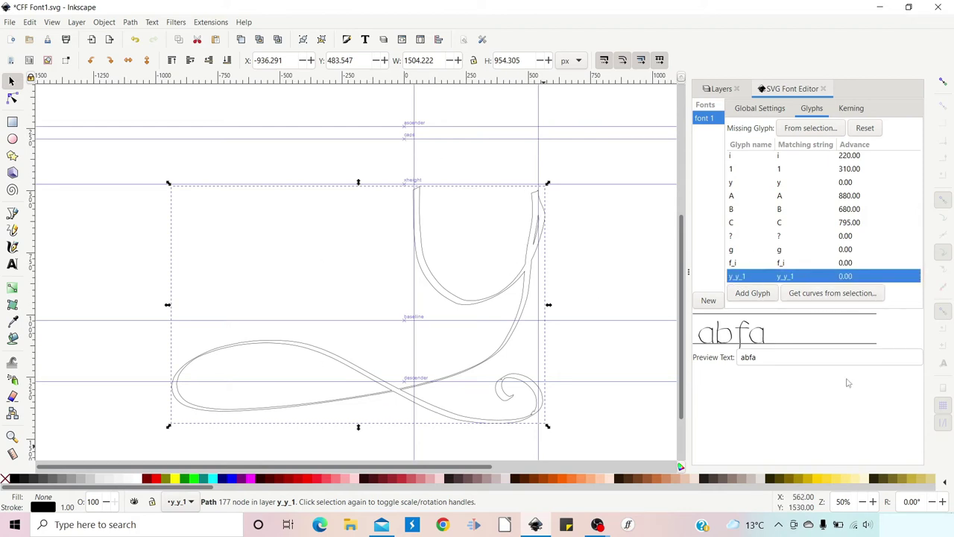
click(825, 294)
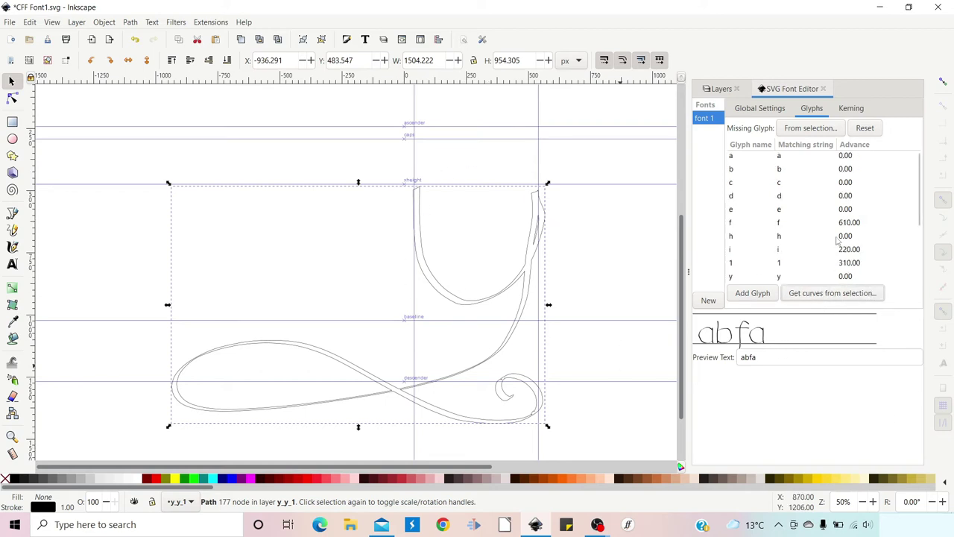
scroll(837, 242, down, 3)
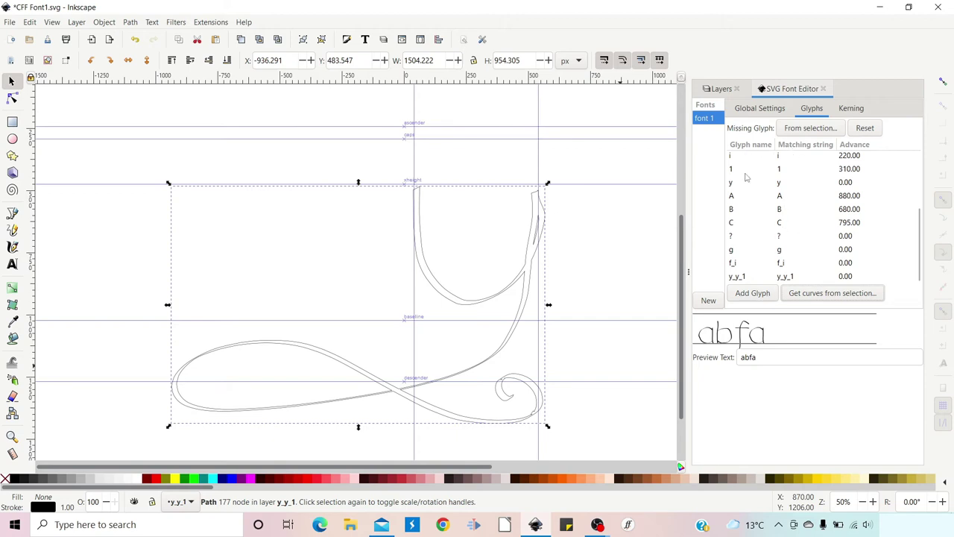
Save the document to the Desktop as "CFF Font.svg" in Plain SVG format.
click(10, 22)
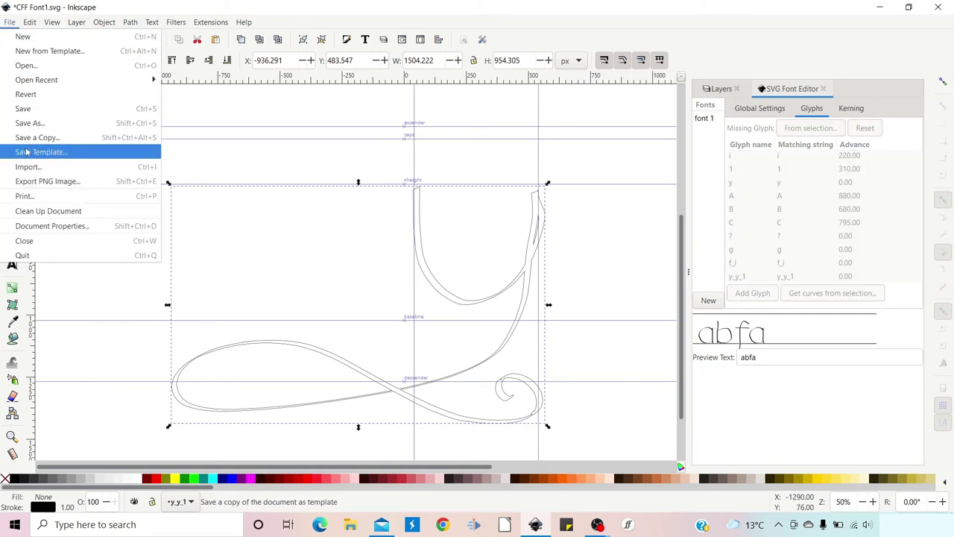
click(40, 124)
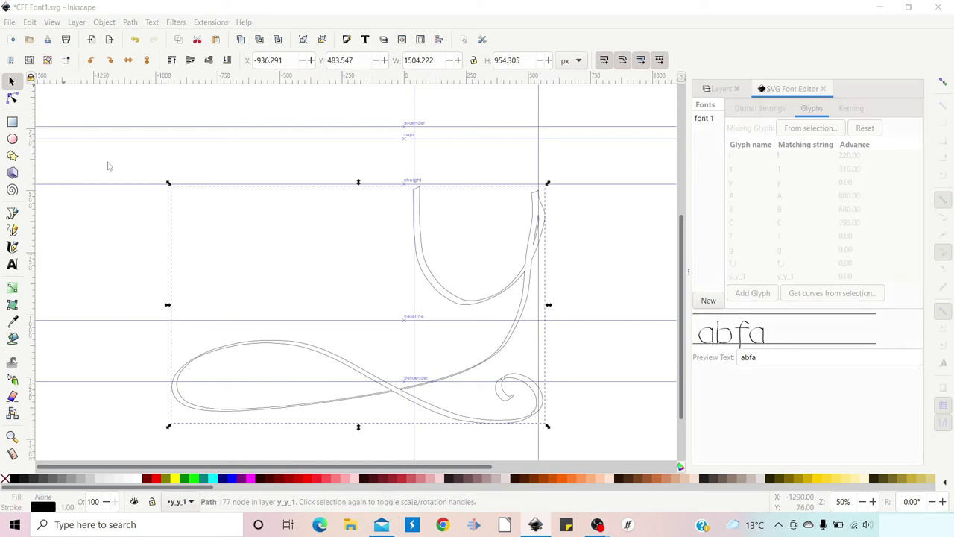
double_click(600, 276)
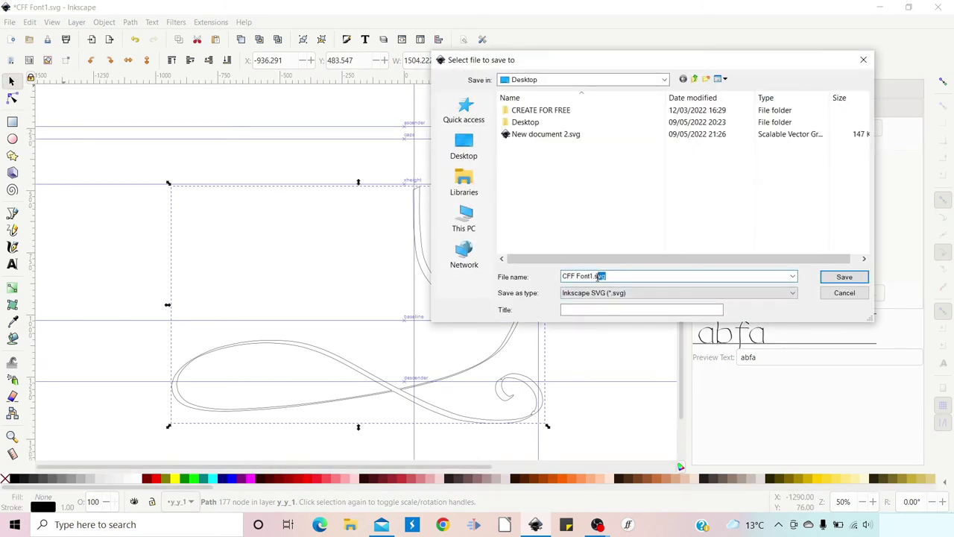
key(BackSpace)
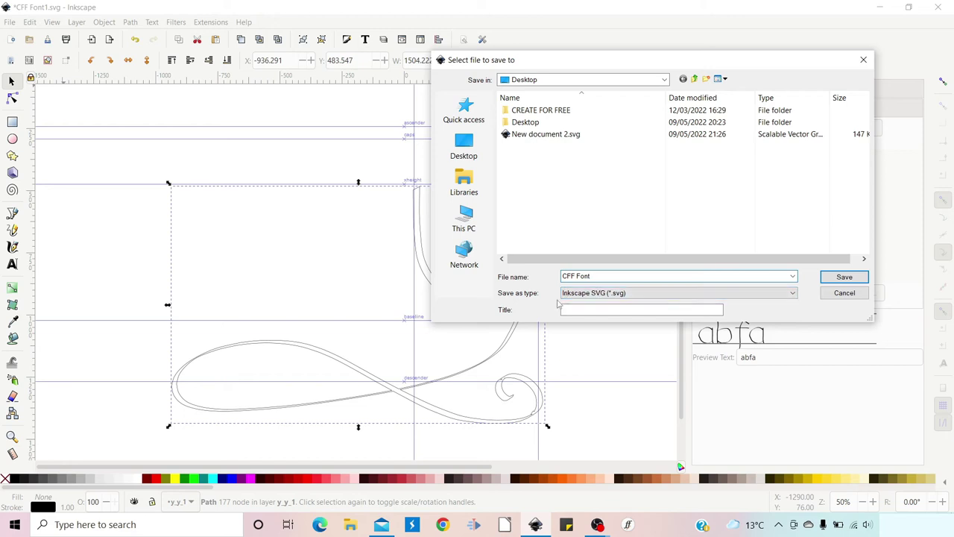
click(795, 296)
click(579, 310)
click(579, 312)
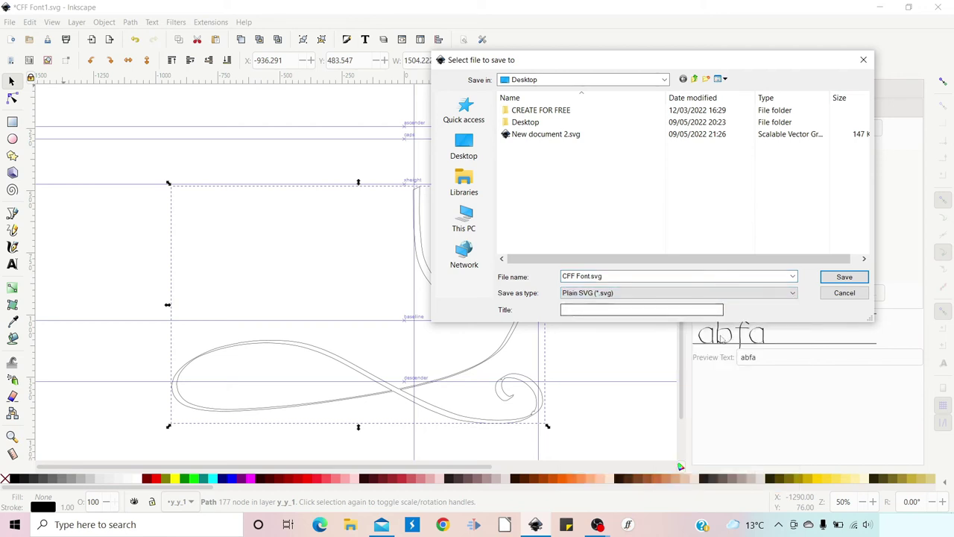
click(842, 277)
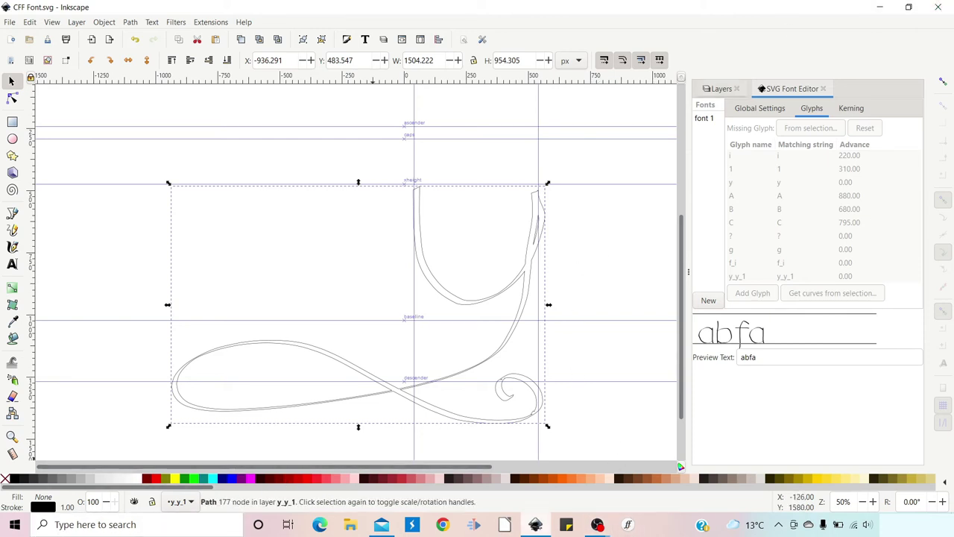
Switch to Chrome and download the Windows installer from the FontForge website.
click(443, 524)
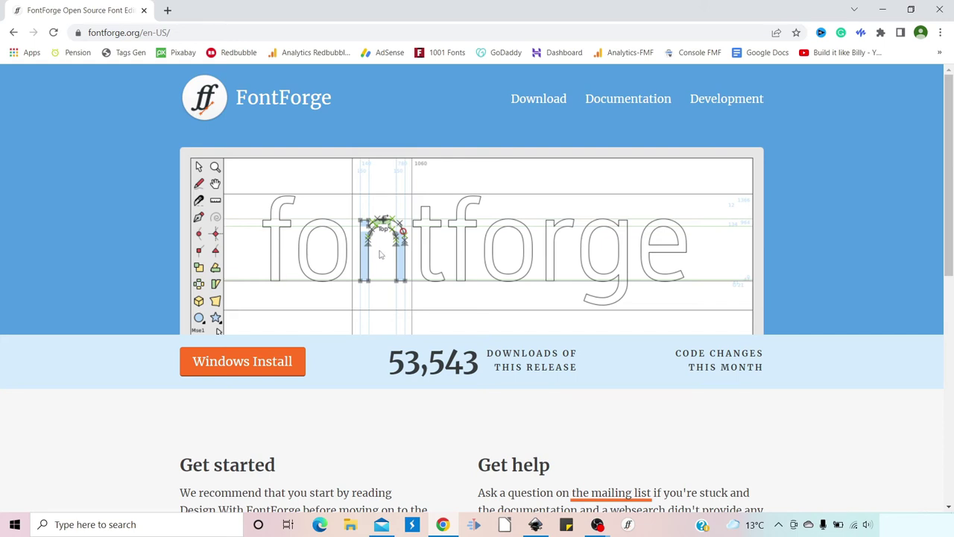
scroll(380, 254, down, 2)
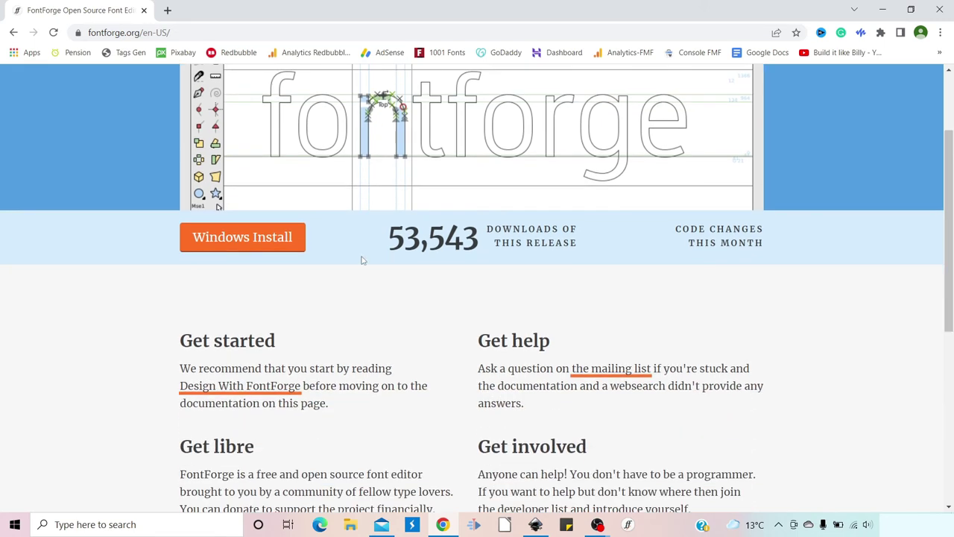
click(248, 237)
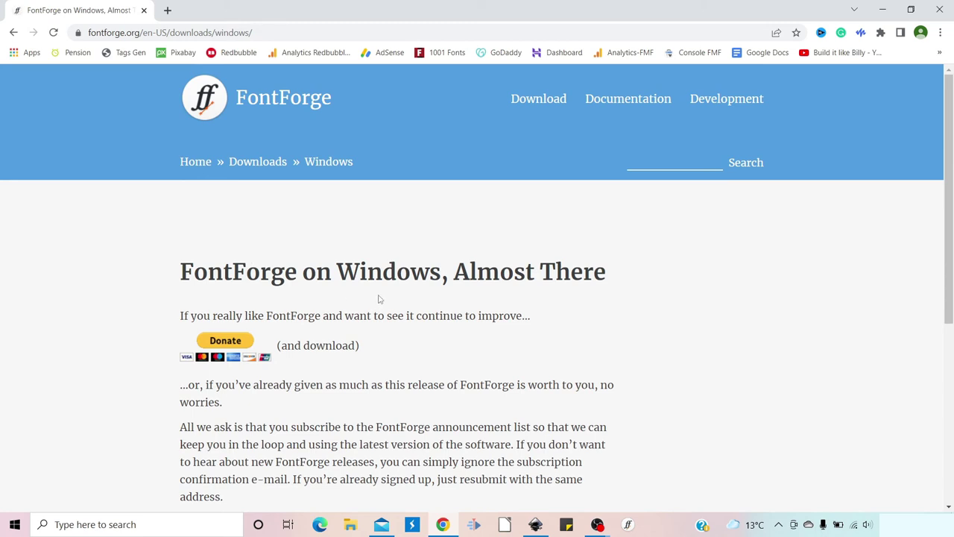
scroll(379, 299, down, 4)
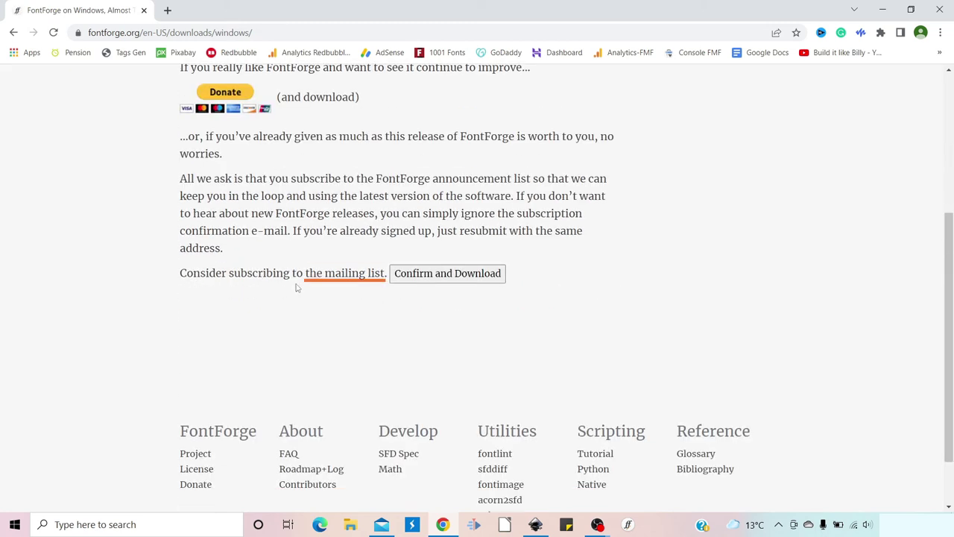
click(447, 274)
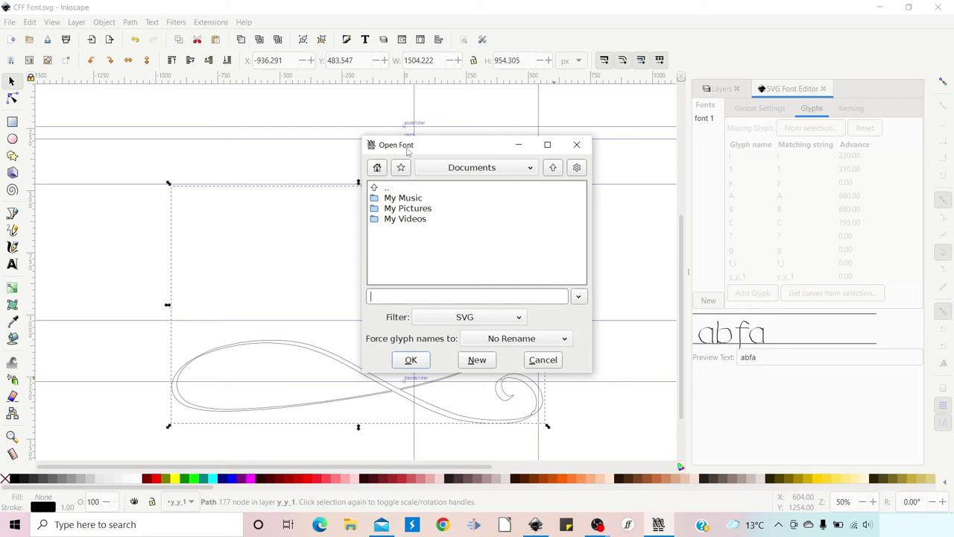
Switch to FontForge and open CFF Font.svg from the Desktop folder.
click(375, 189)
double_click(375, 188)
double_click(403, 242)
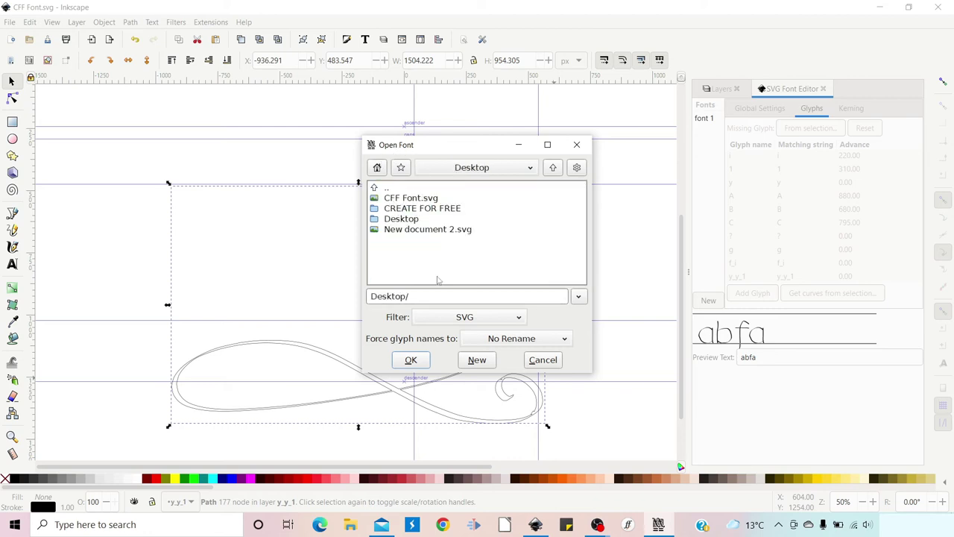
double_click(409, 199)
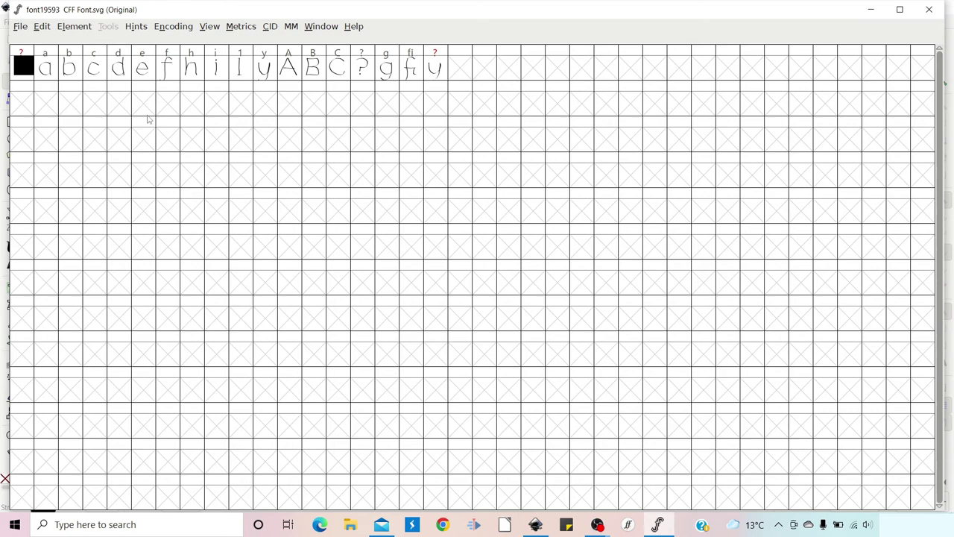
Open the glyph a, nudge its top-right outline point and left side bearing, and widen its advance to about 658 units.
click(46, 72)
double_click(47, 71)
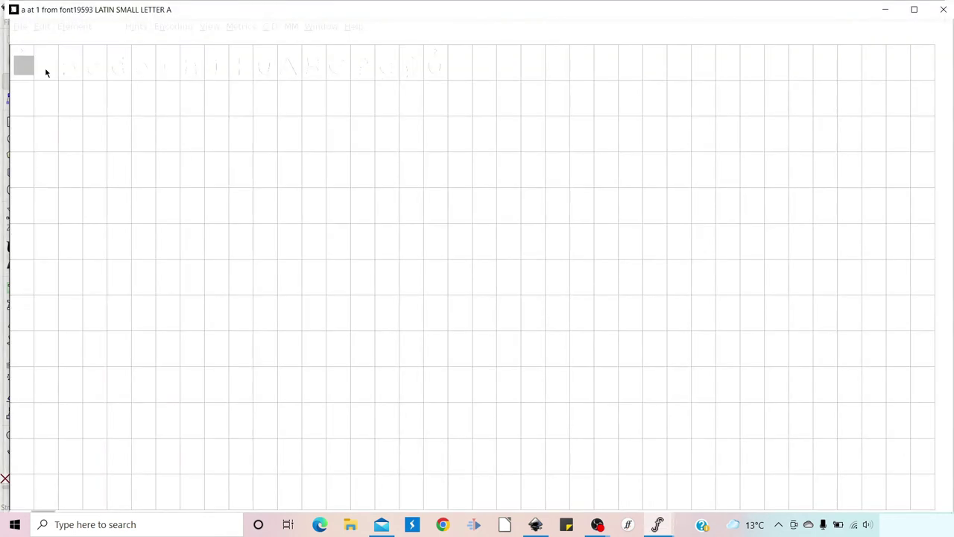
mouse_move(615, 211)
mouse_down()
mouse_move(639, 194)
mouse_move(623, 193)
mouse_move(616, 212)
mouse_up()
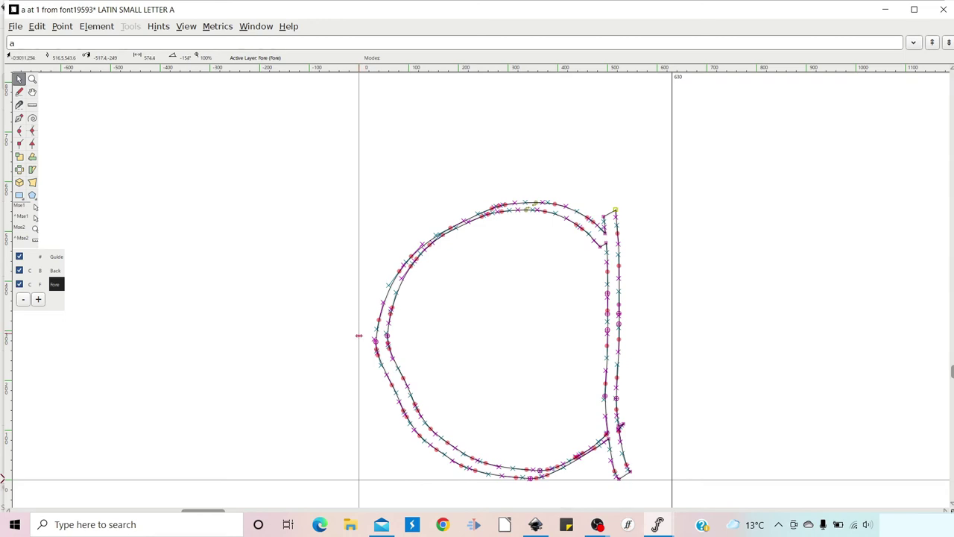
mouse_move(359, 335)
mouse_down()
mouse_move(433, 336)
mouse_move(360, 339)
mouse_up()
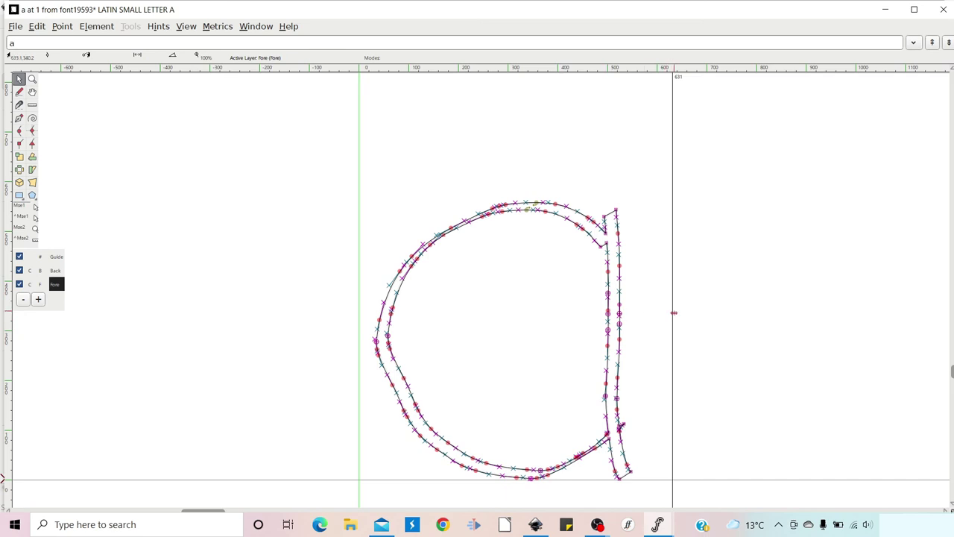
mouse_move(674, 313)
mouse_down()
mouse_move(686, 321)
mouse_move(767, 320)
mouse_move(687, 324)
mouse_up()
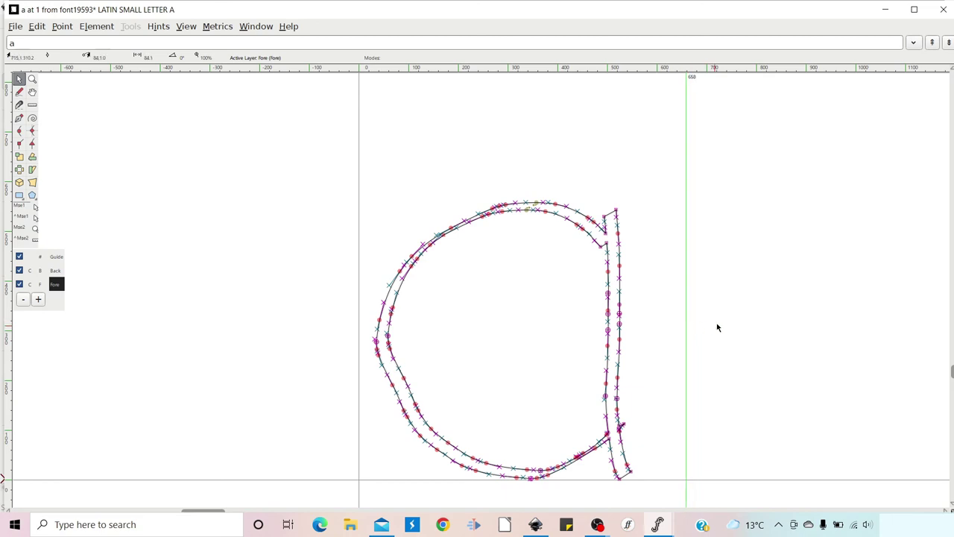
click(944, 9)
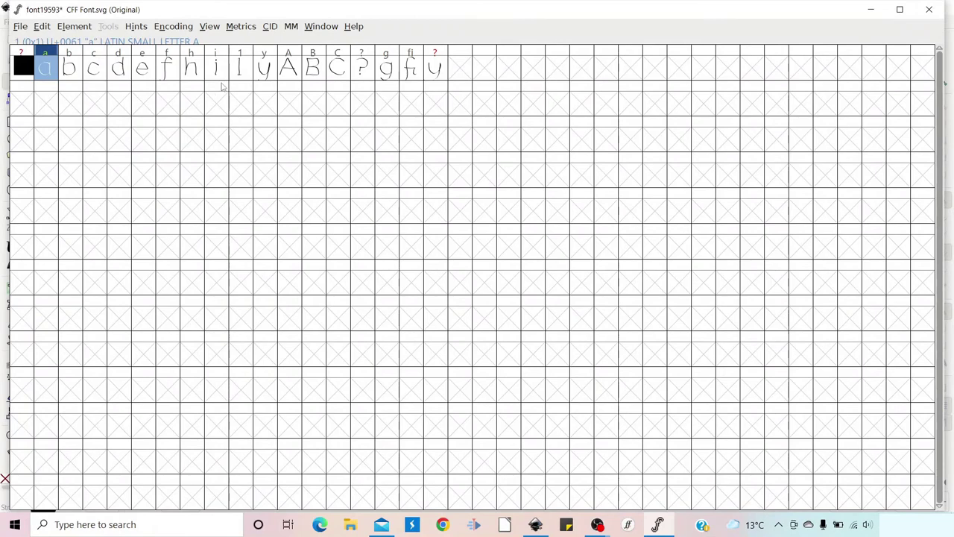
Open the glyph f and narrow its advance width to about 590 units.
double_click(166, 69)
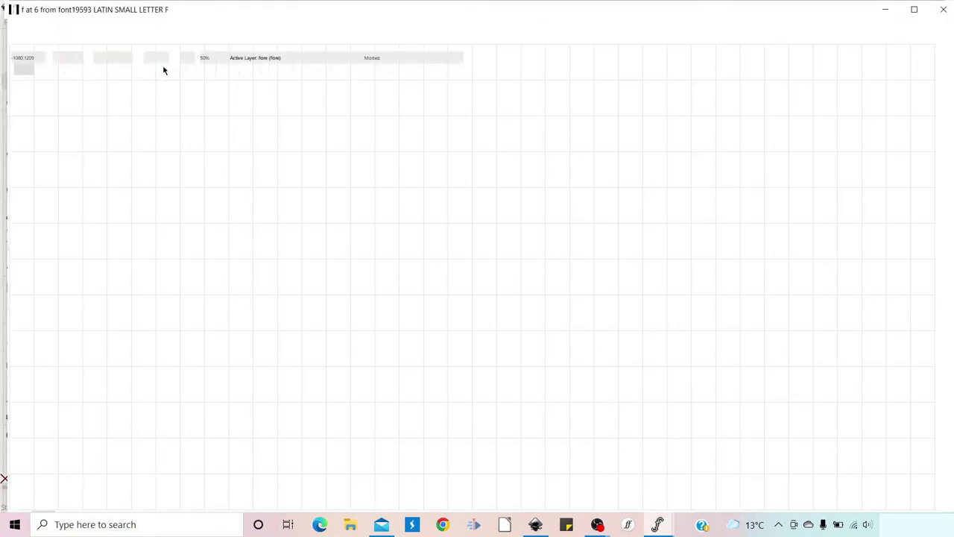
drag(592, 348, 587, 350)
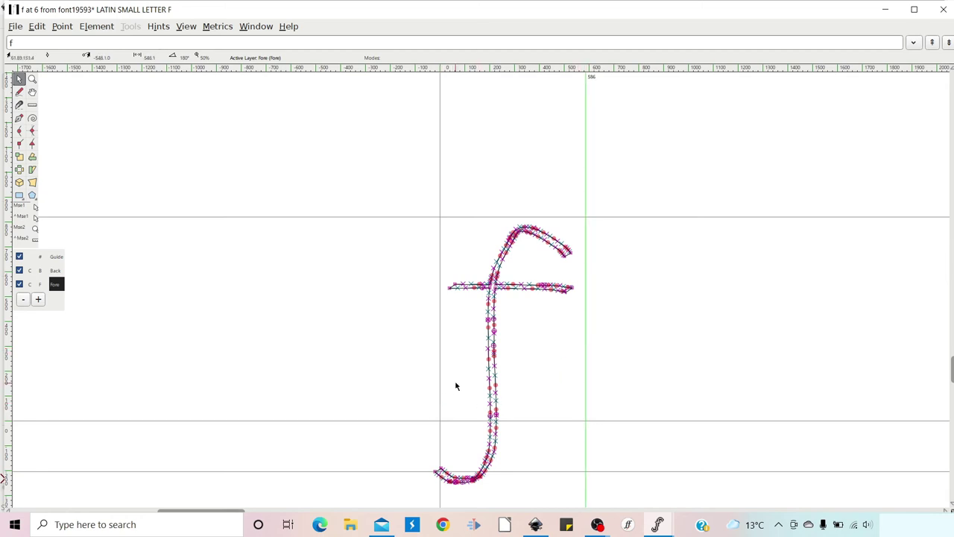
Close the glyph f outline and preview the text "faby" in a new metrics window.
click(943, 9)
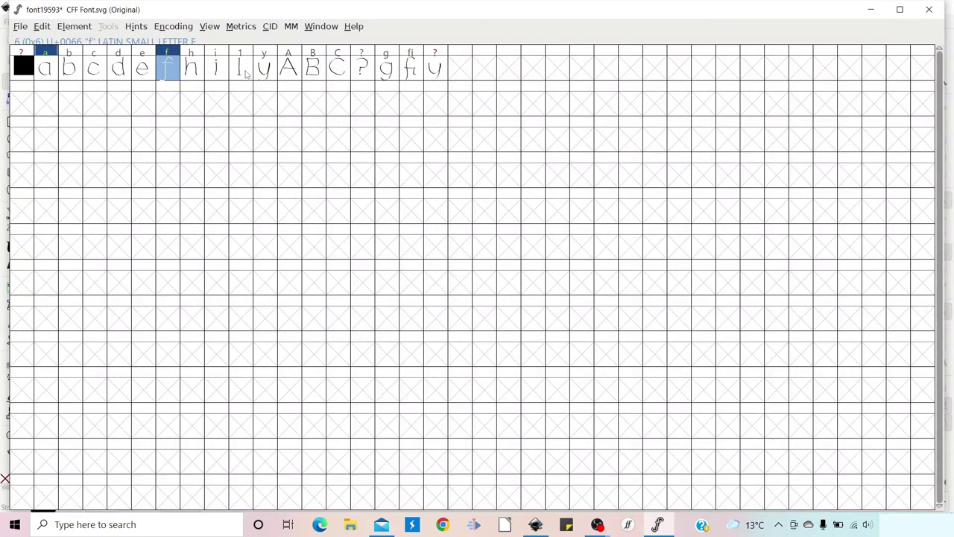
click(241, 27)
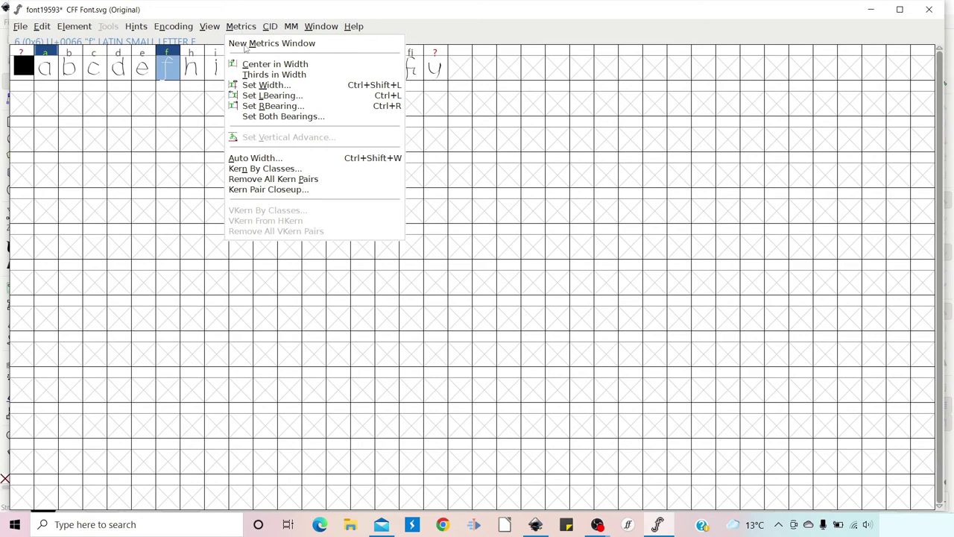
click(246, 45)
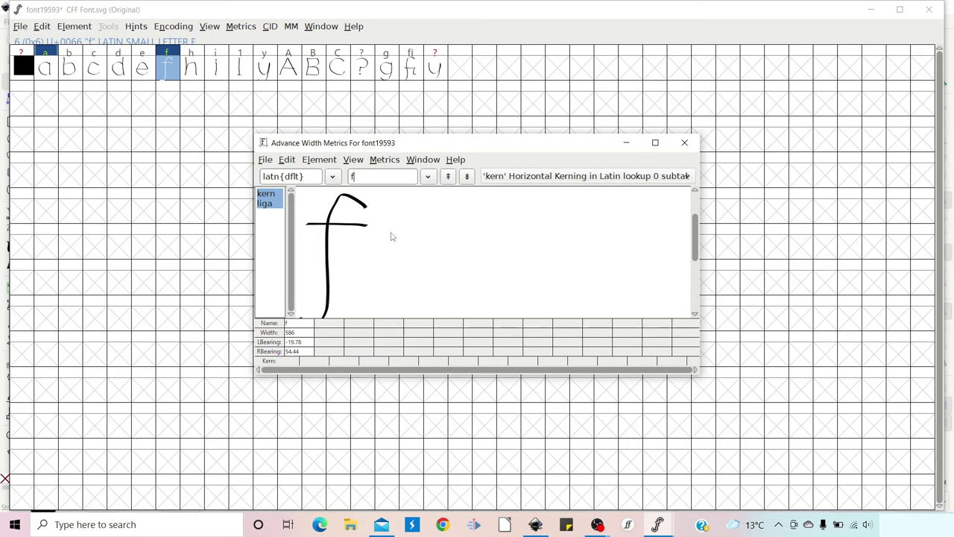
text(ab)
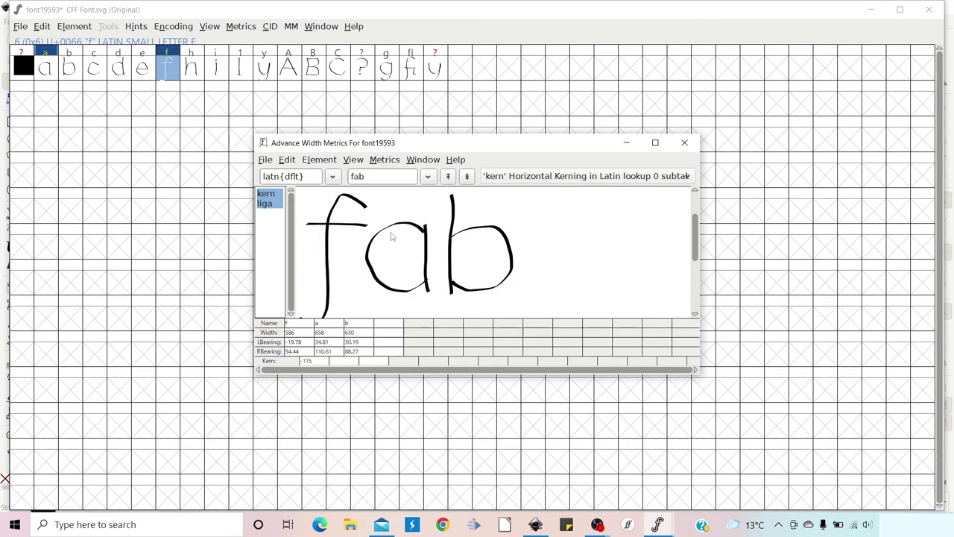
text(y)
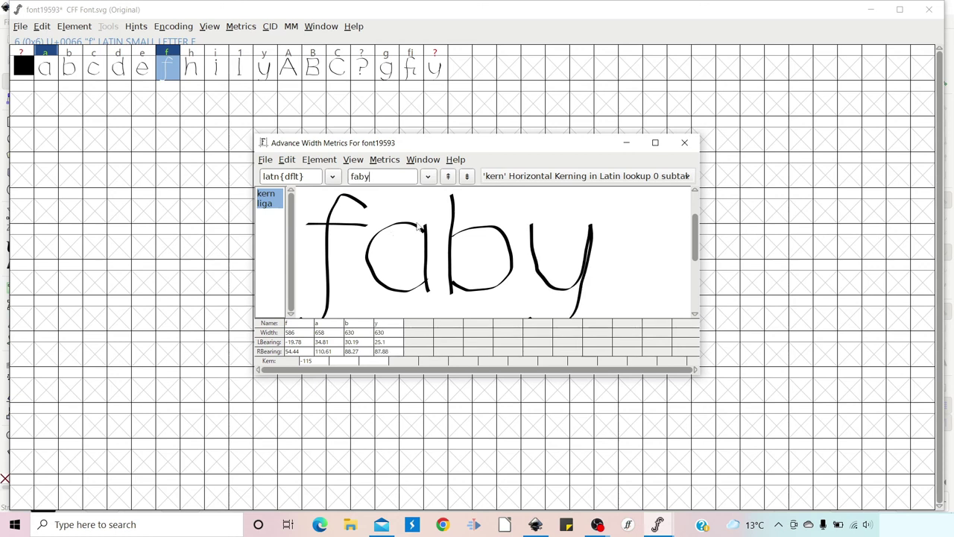
Replace the metrics preview text with "fi" to test the ligature, and close the metrics window.
key(BackSpace)
key(BackSpace)
key(BackSpace)
key(BackSpace)
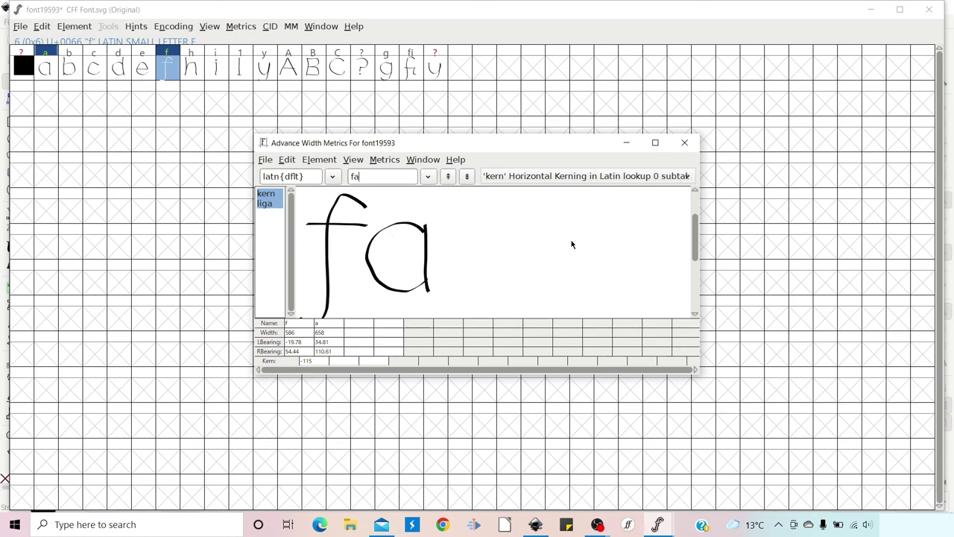
text(fi)
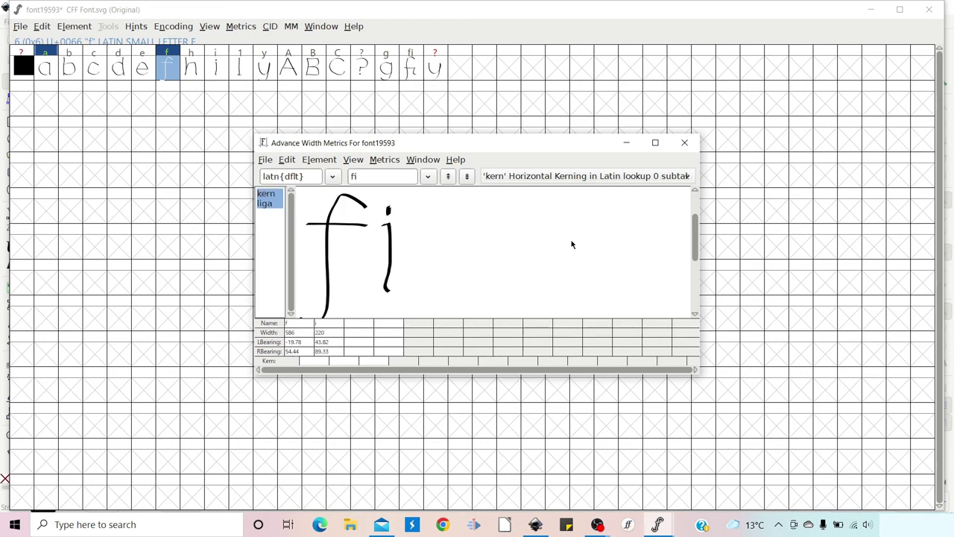
click(684, 143)
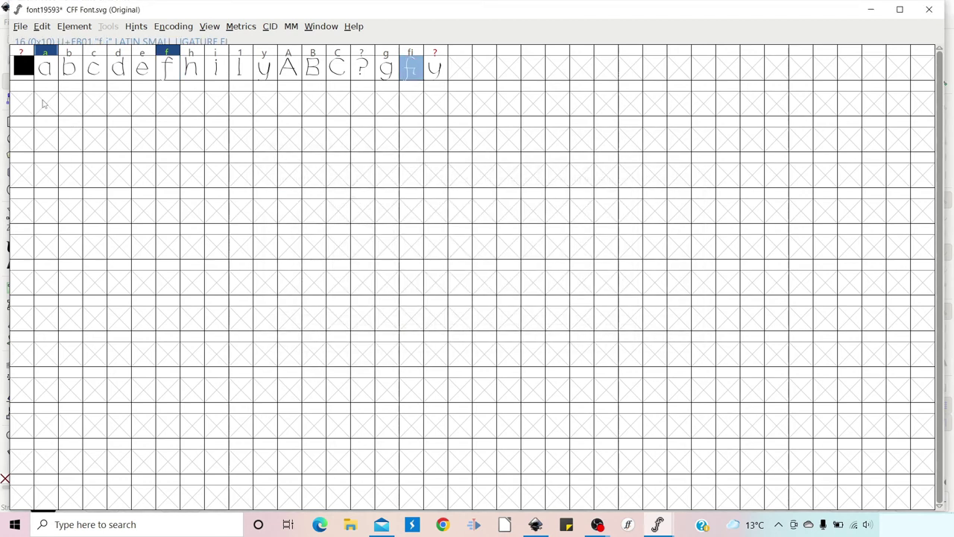
In the f_i glyph's ligature info, remove uni005F so the source glyph names read "f i", and apply the change.
right_click(413, 72)
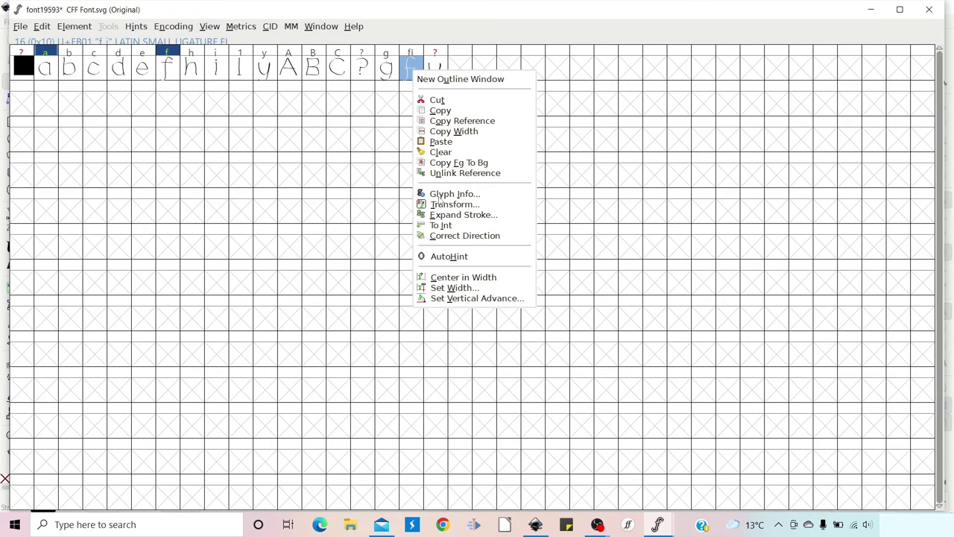
click(441, 194)
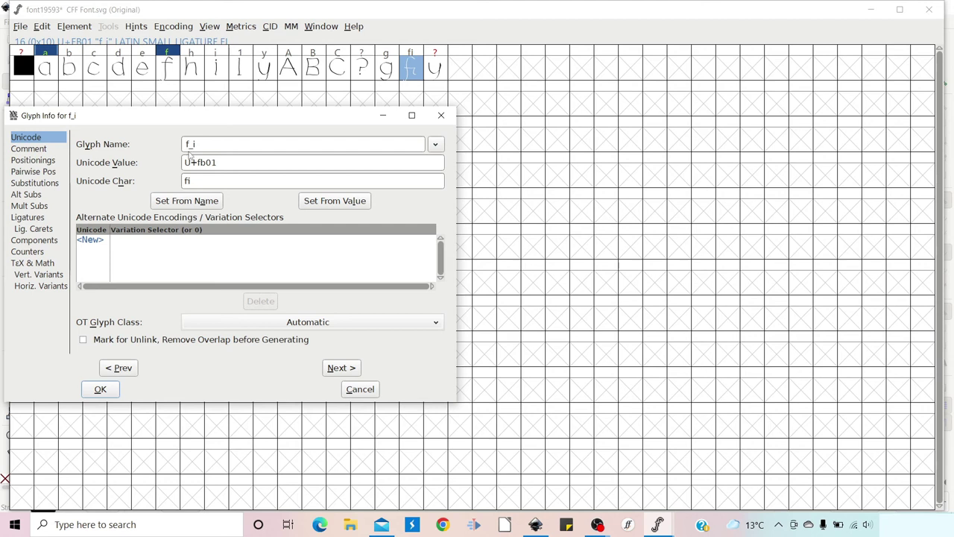
click(28, 218)
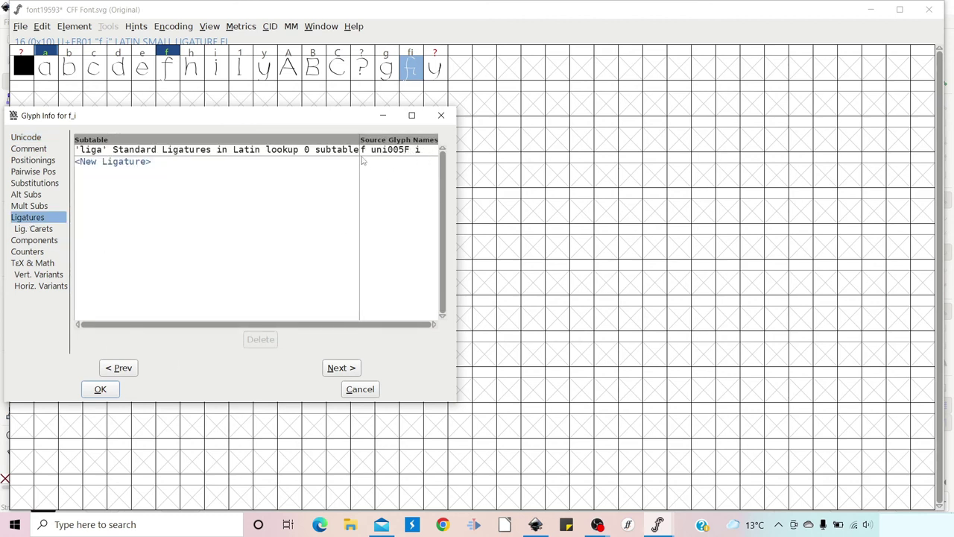
click(416, 152)
drag(416, 153, 373, 153)
key(BackSpace)
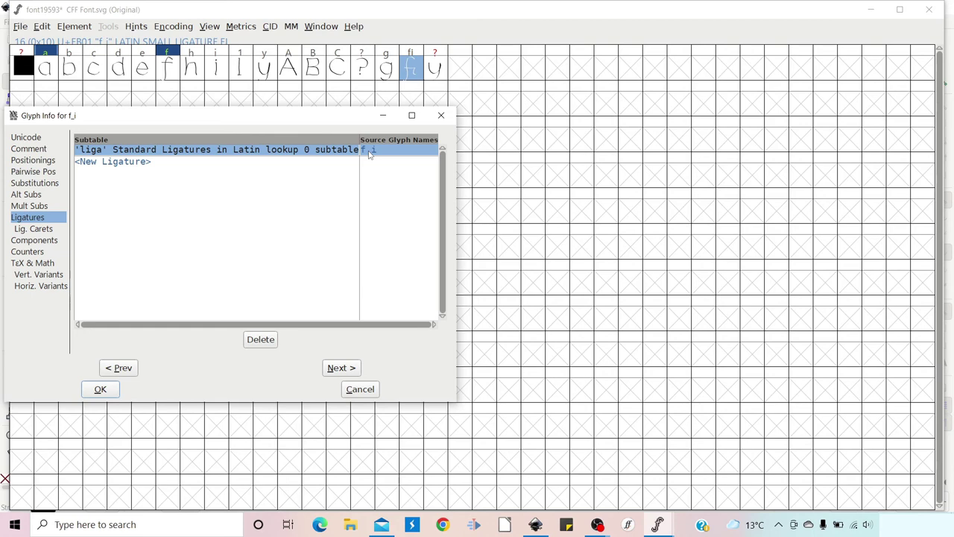
click(111, 390)
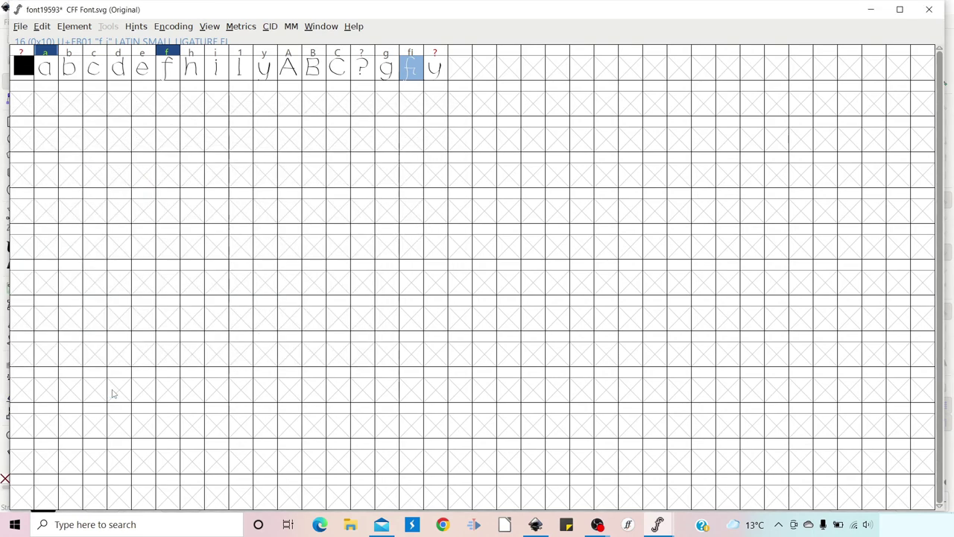
Preview the text "fifaifi" in a new metrics window to check the fi ligature, and close the window.
click(243, 26)
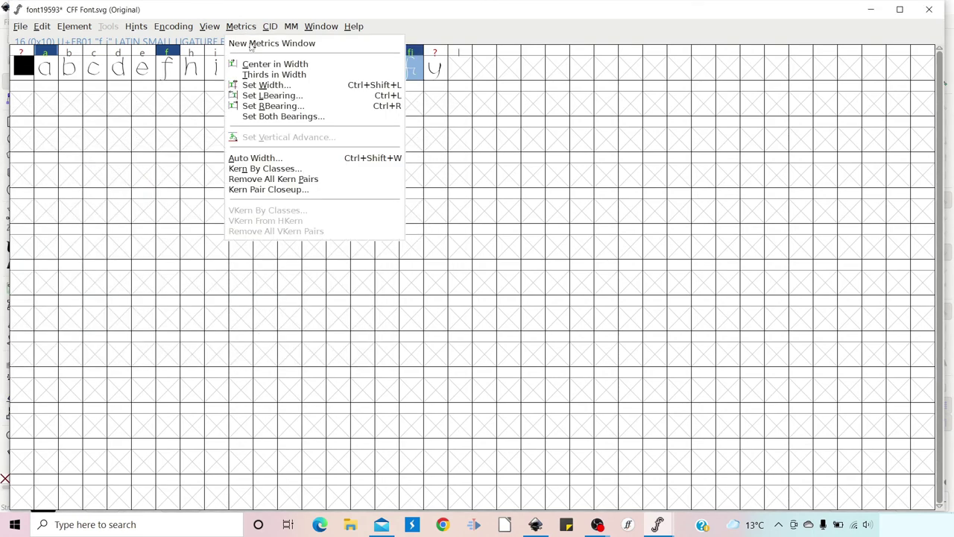
click(252, 44)
click(374, 179)
key(BackSpace)
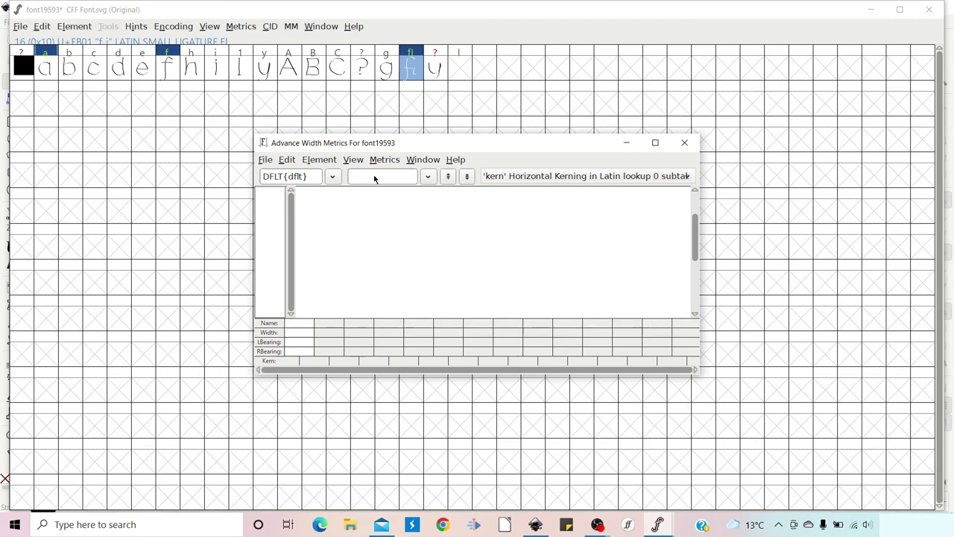
text(fi)
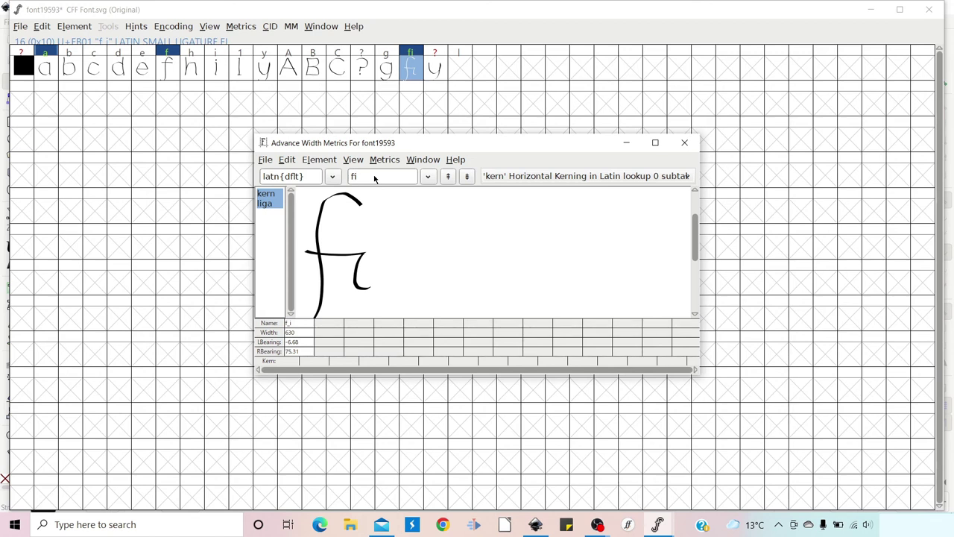
text(fa)
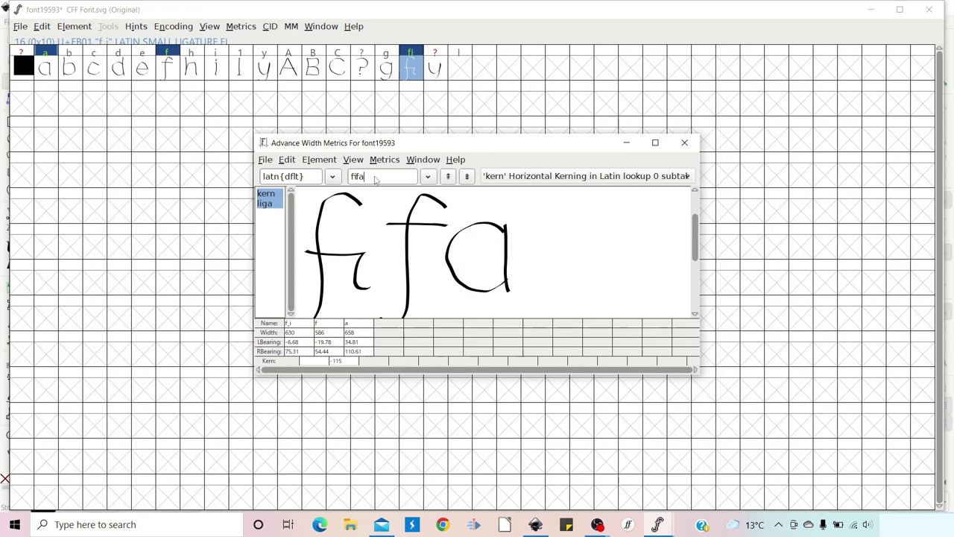
text(if)
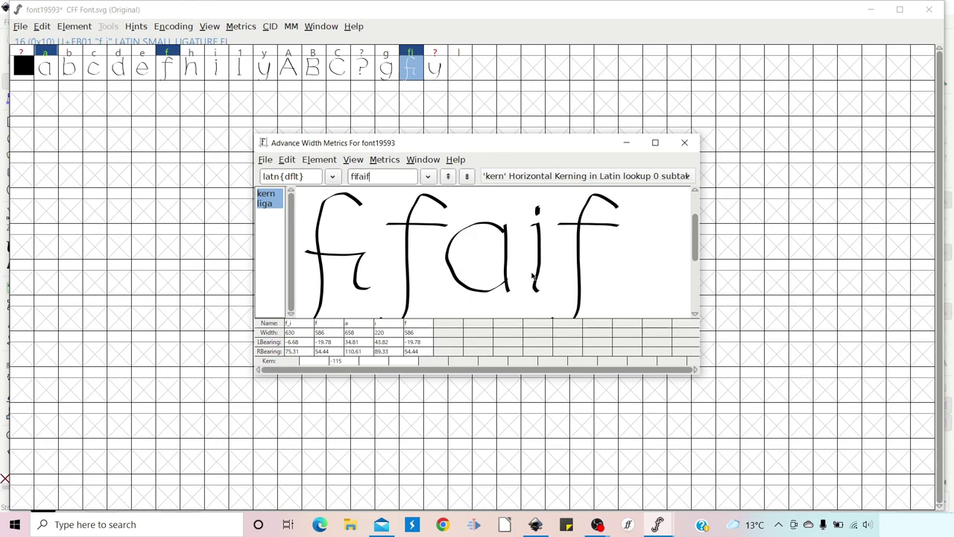
text(i)
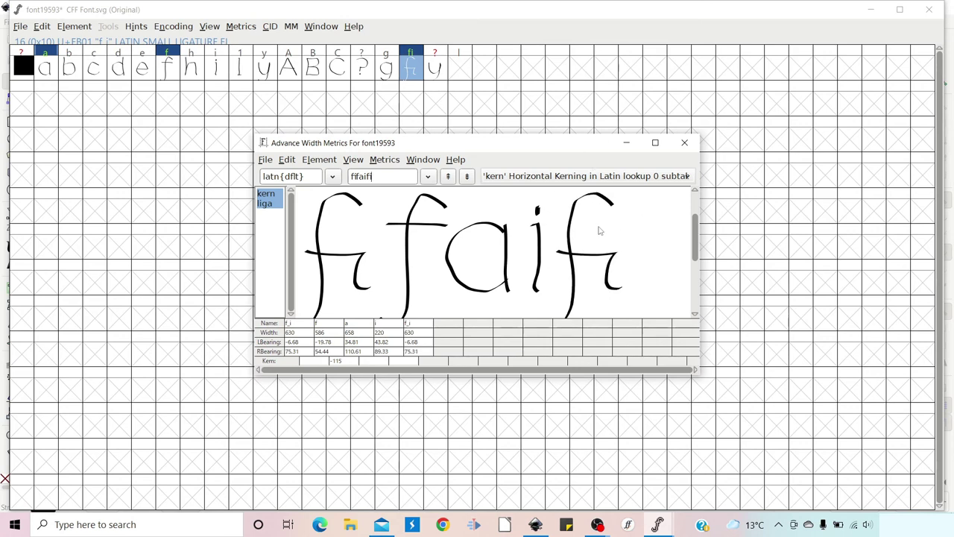
click(684, 143)
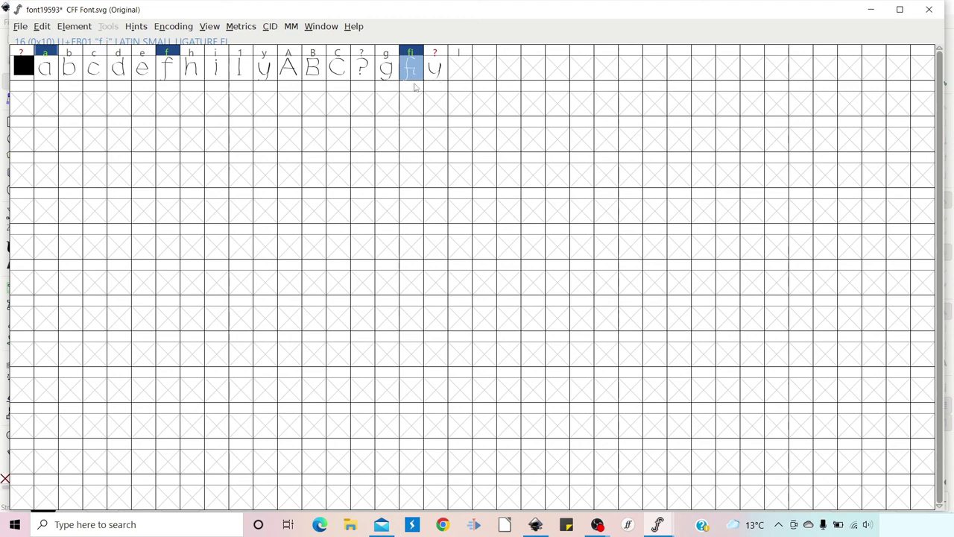
Set the source glyph names of the y_y_1 glyph's standard ligature to "y y 1" and apply the change.
right_click(437, 74)
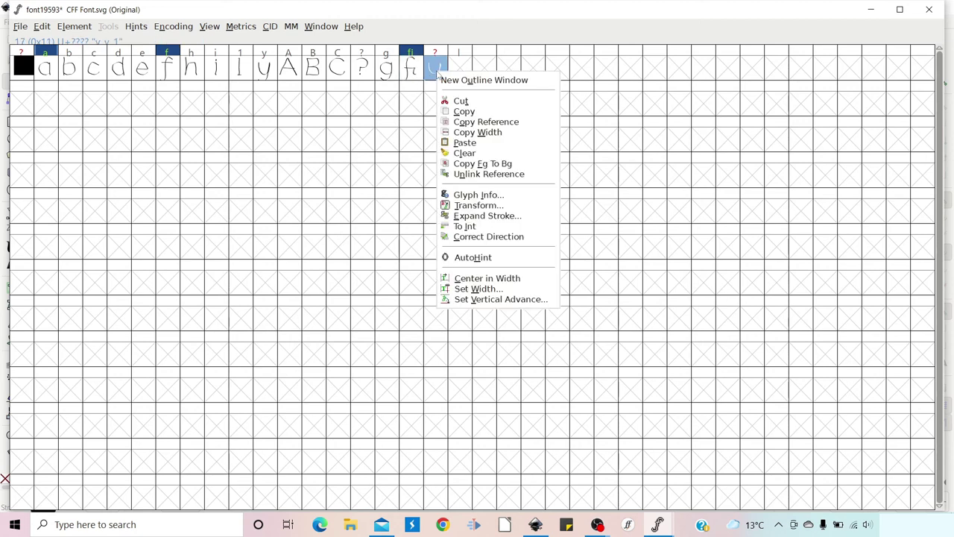
click(471, 196)
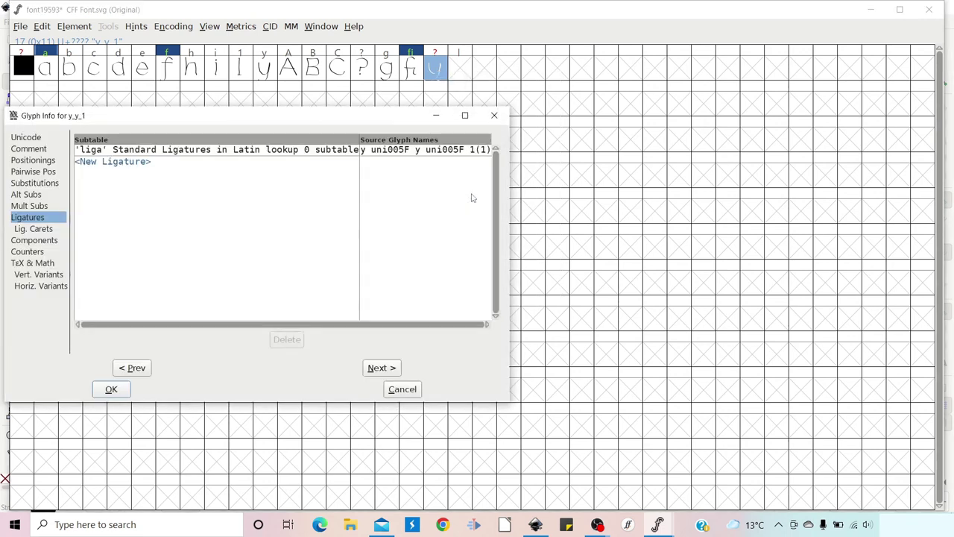
click(40, 142)
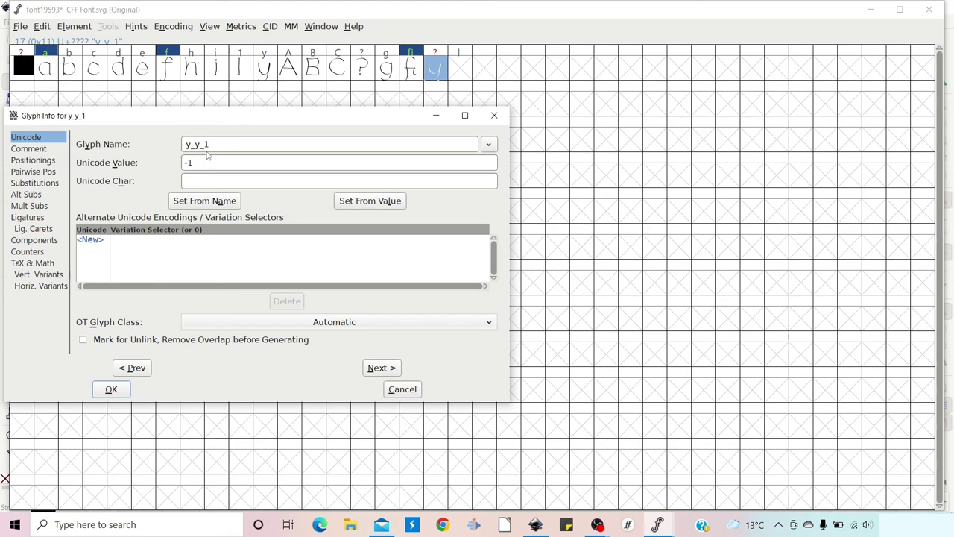
click(30, 217)
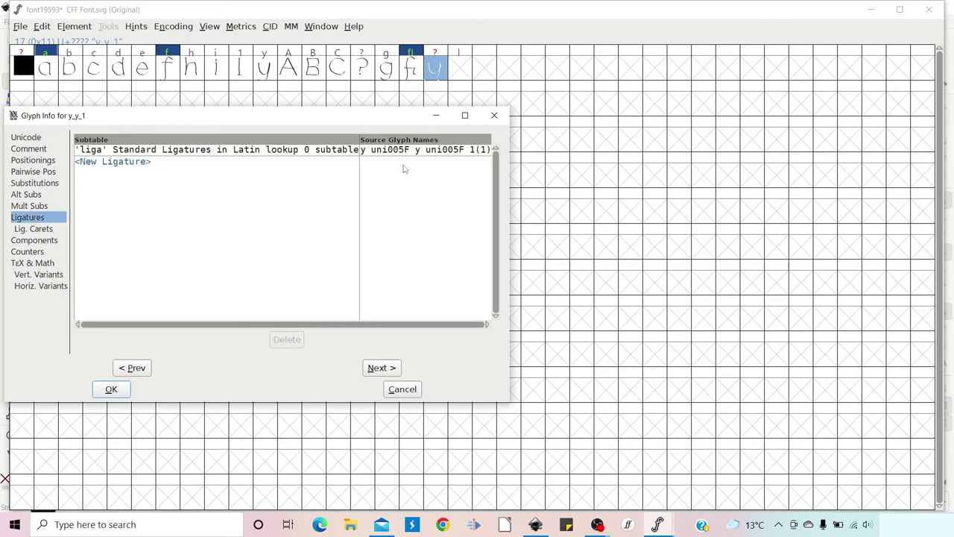
click(410, 152)
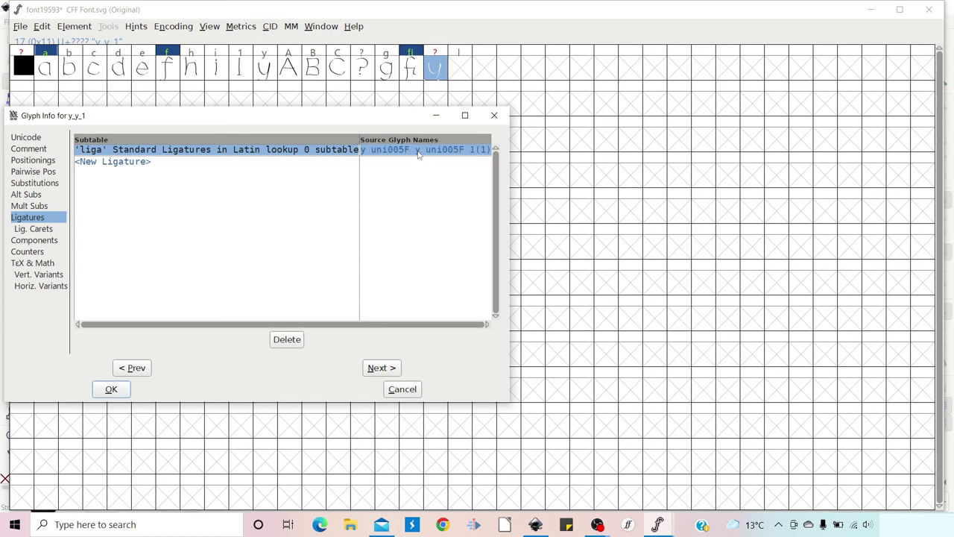
key(BackSpace)
key(BackSpace)
key(BackSpace)
key(BackSpace)
key(BackSpace)
key(BackSpace)
key(BackSpace)
key(BackSpace)
key(BackSpace)
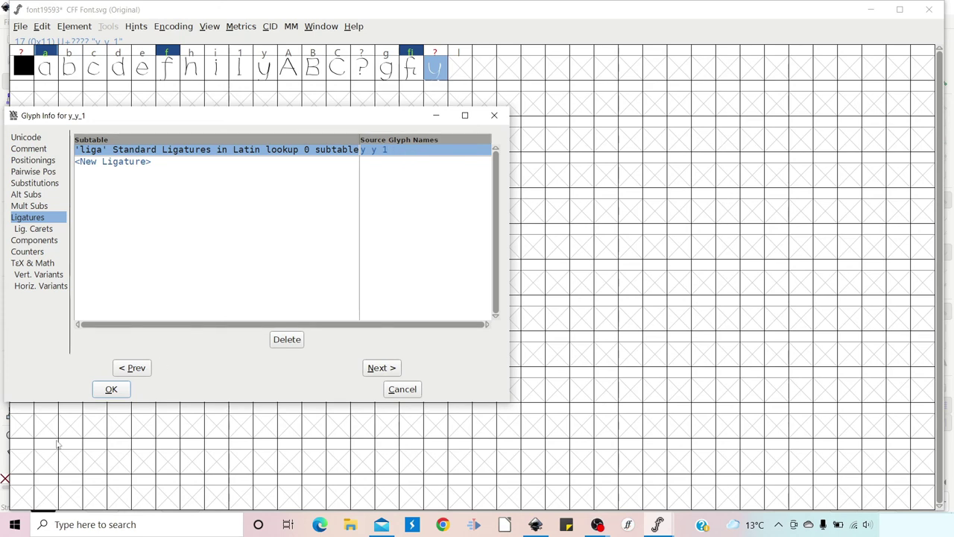
click(116, 393)
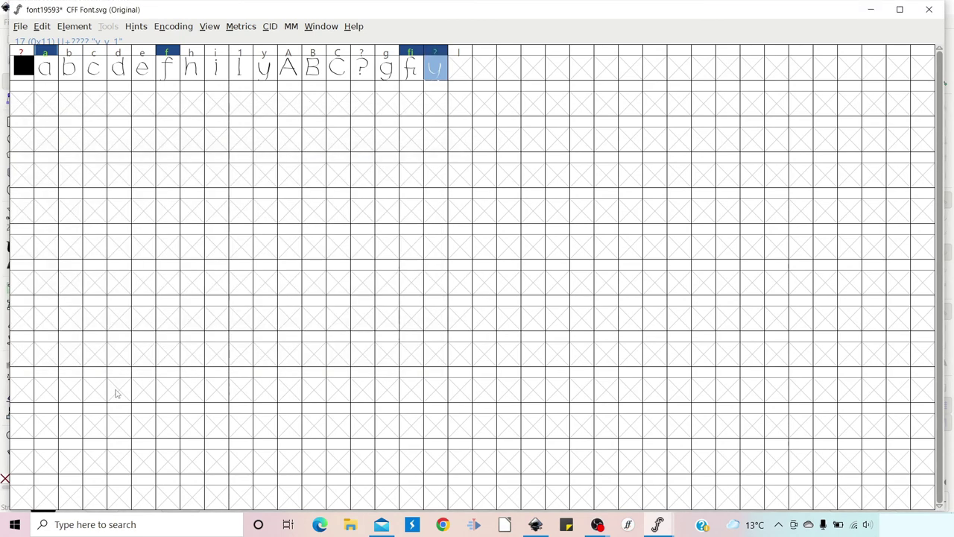
Preview the text "afiyy1" in a new metrics window, examine the alternate y's full swash, and close the window.
click(241, 27)
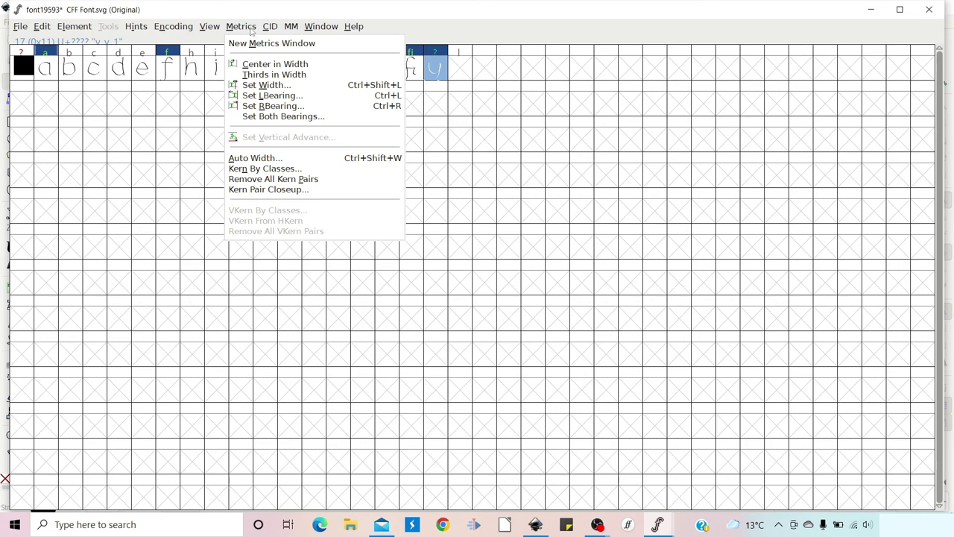
click(251, 43)
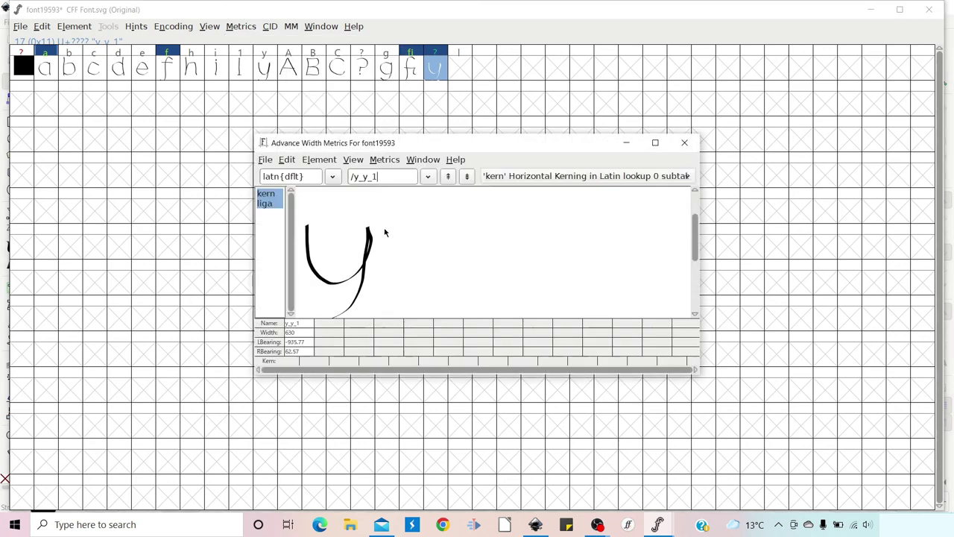
key(BackSpace)
key(BackSpace)
key(BackSpace)
key(BackSpace)
key(BackSpace)
key(BackSpace)
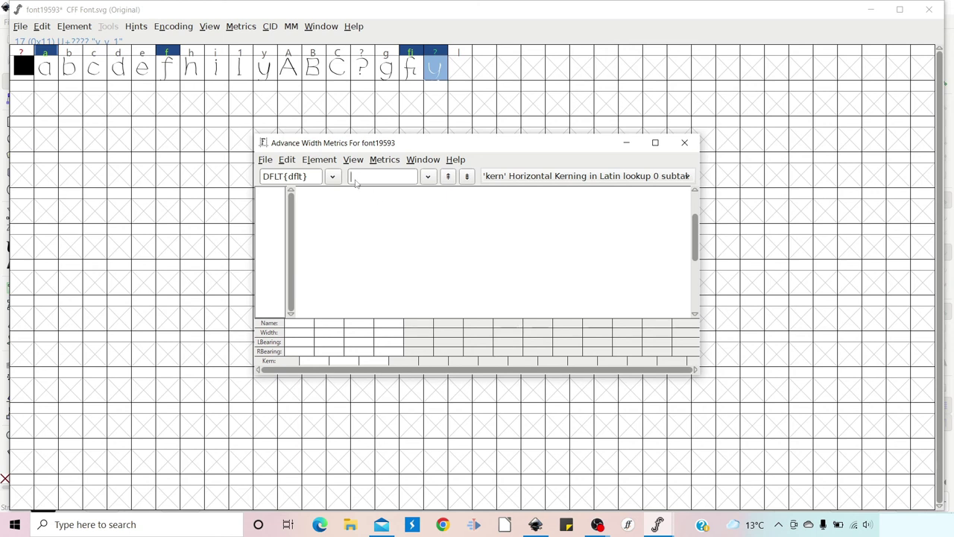
text(afi)
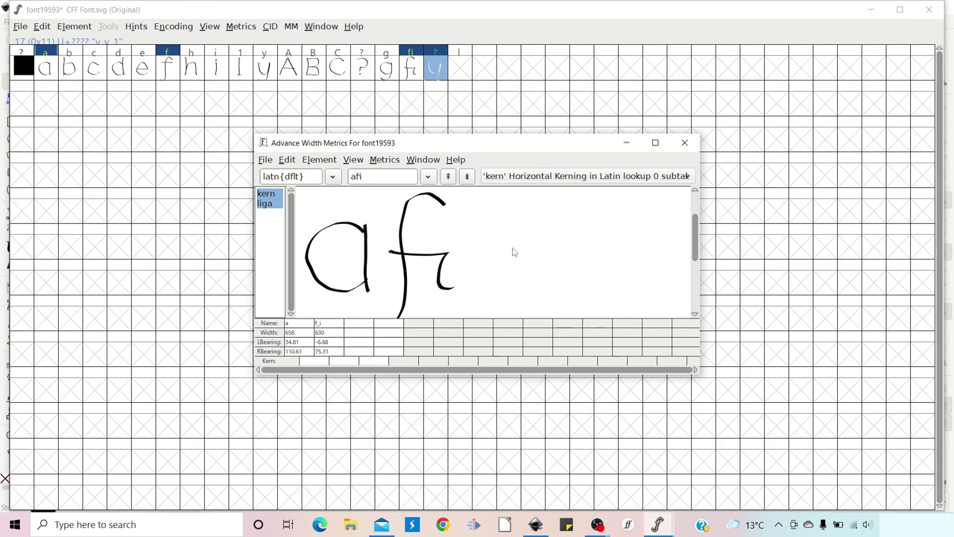
text(yy1)
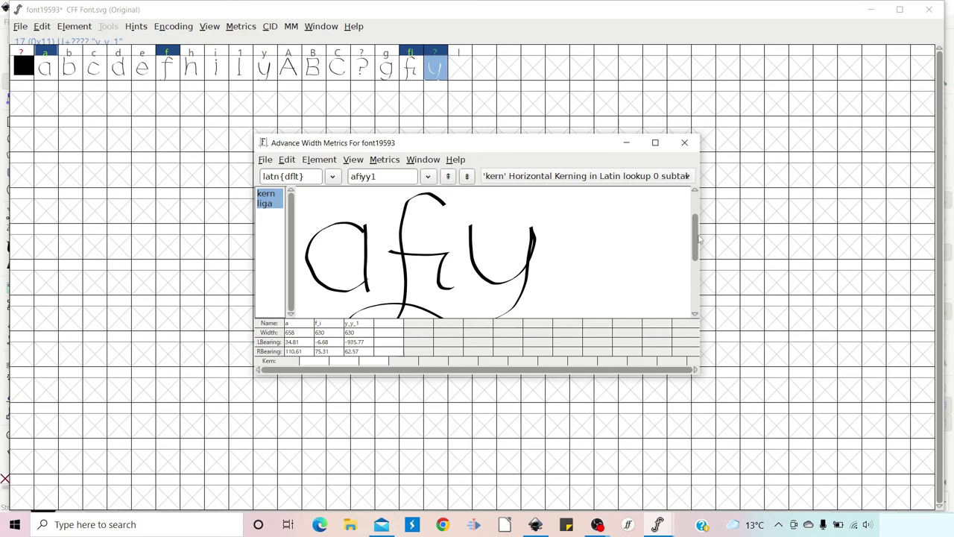
drag(699, 238, 698, 247)
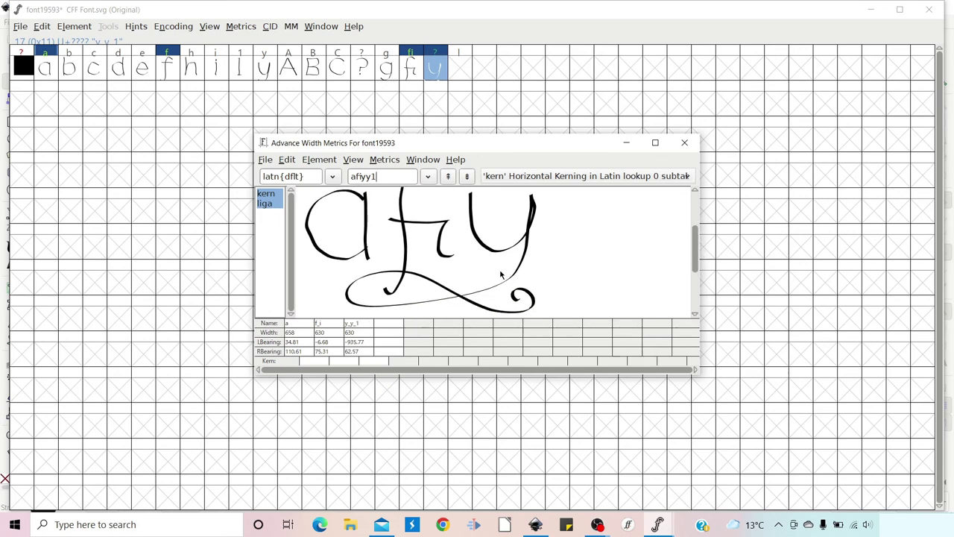
key(ctrl+shift+q)
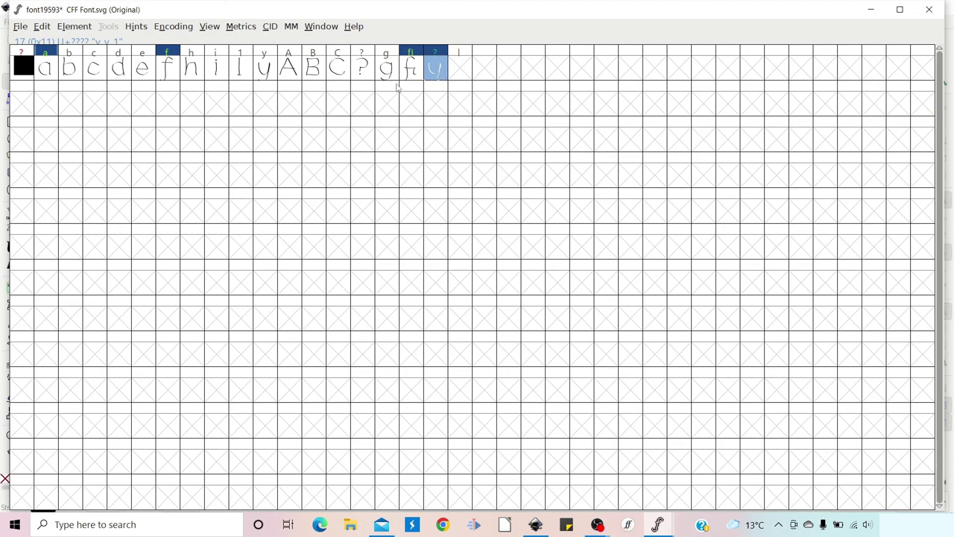
Generate the font as the TrueType file "CFF Font.ttf" in the Desktop folder, skipping the error review.
click(20, 27)
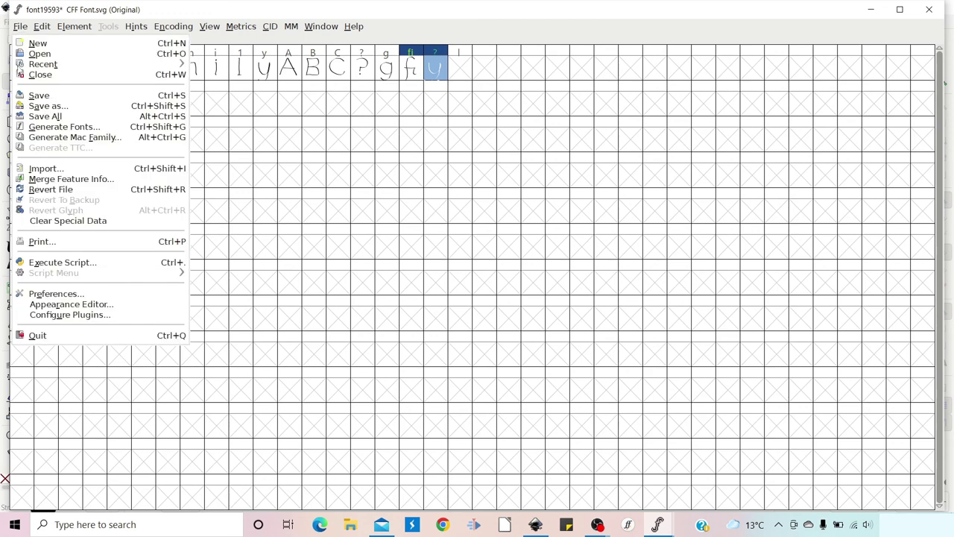
click(63, 129)
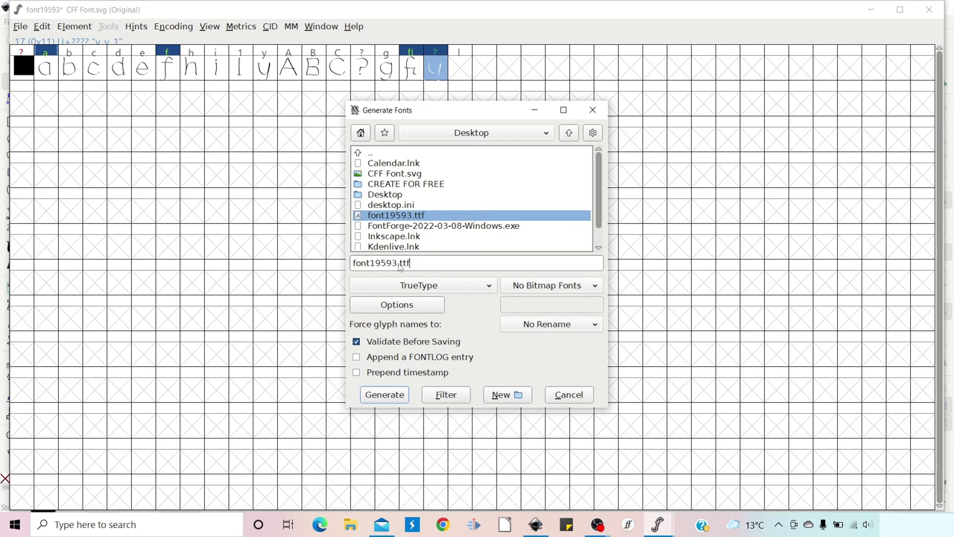
drag(398, 266, 350, 265)
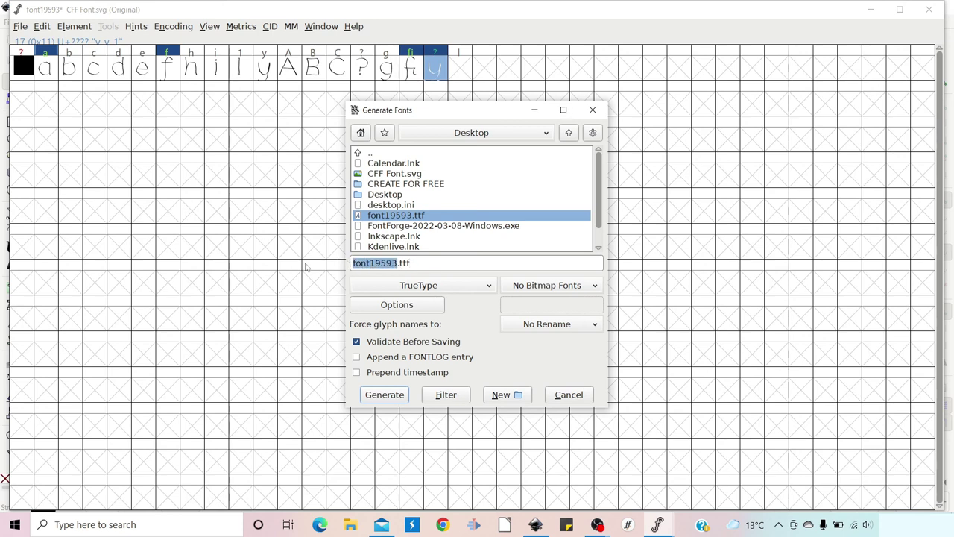
text(CFF )
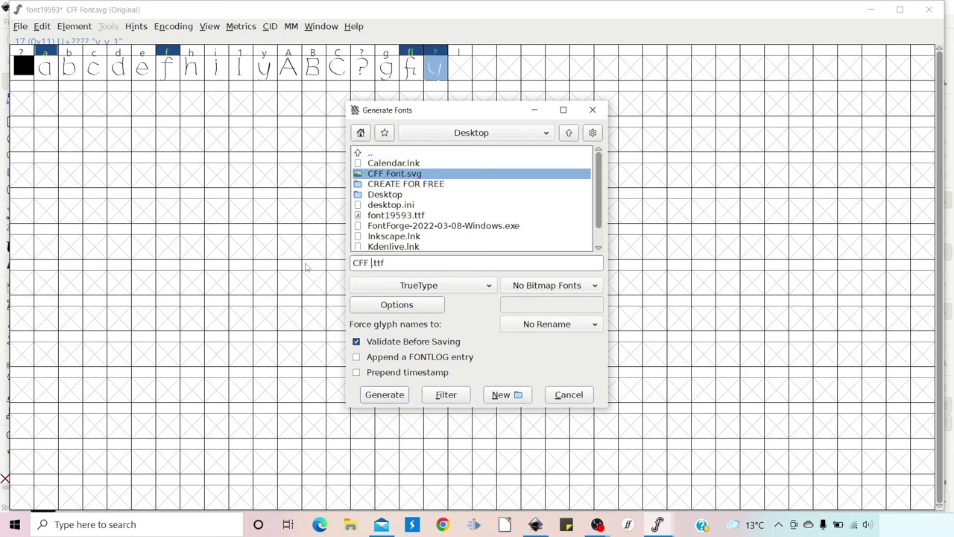
text(Font)
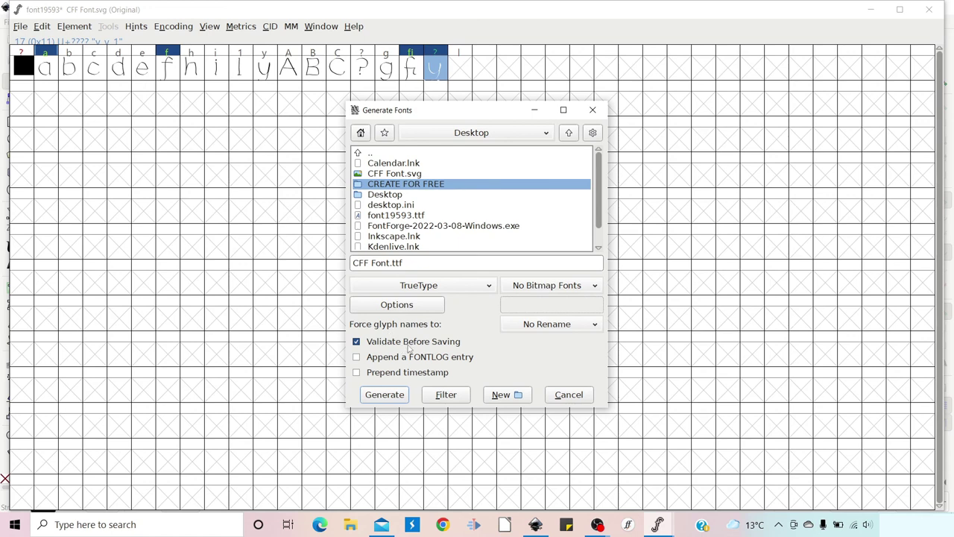
click(396, 399)
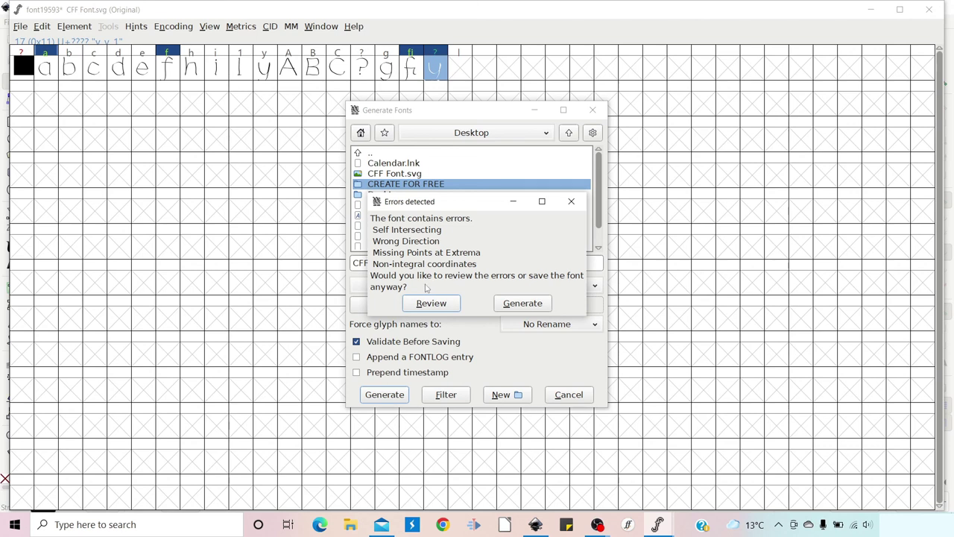
click(517, 306)
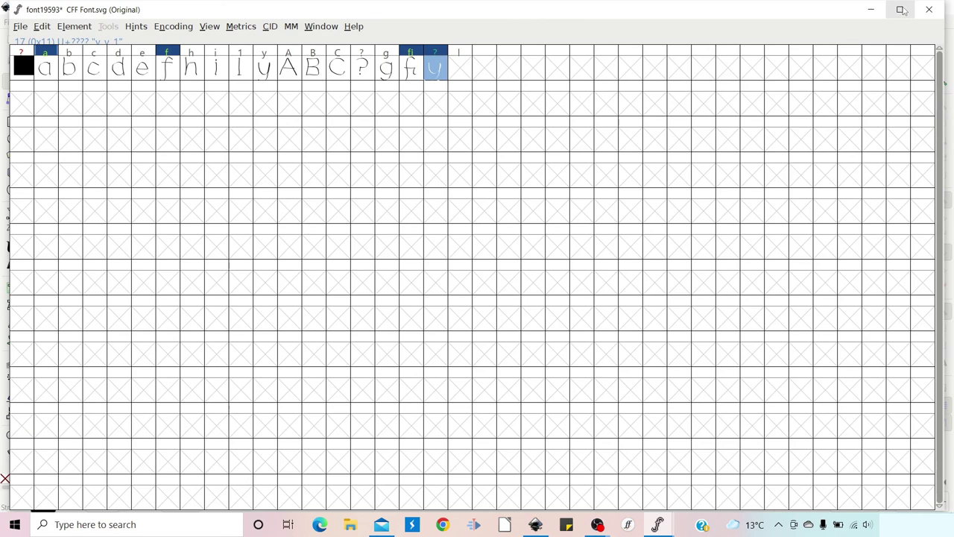
Minimise the open windows, install the font from CFF Font.ttf on the desktop, and close the font viewer.
click(879, 12)
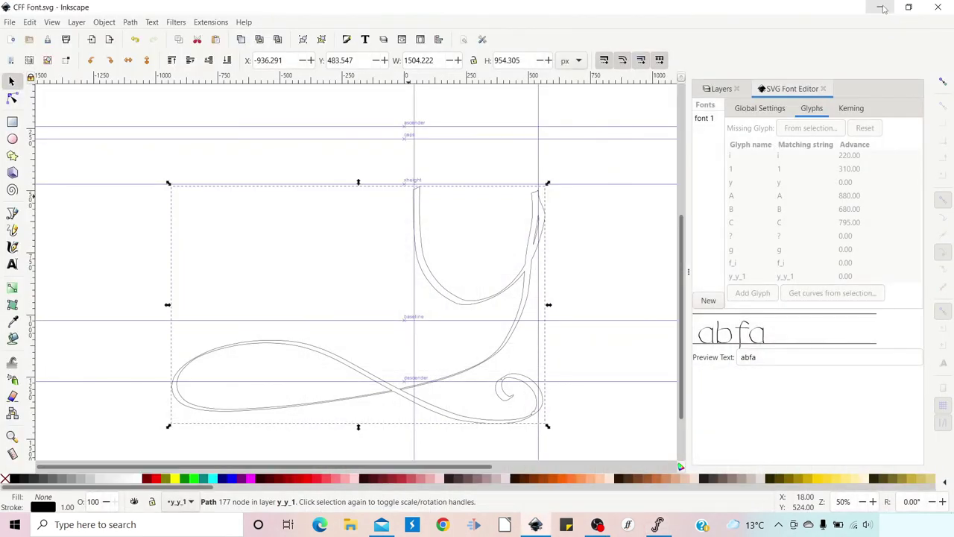
click(878, 12)
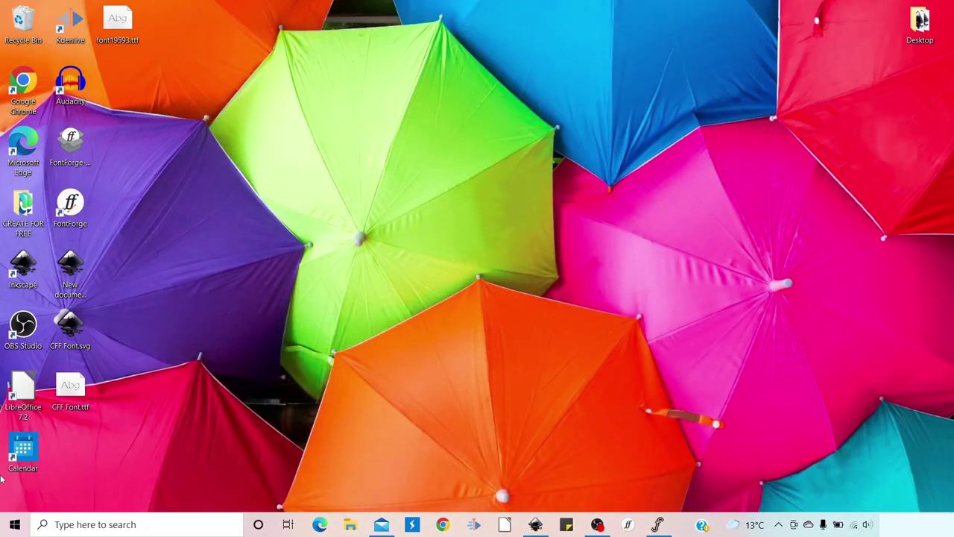
double_click(69, 393)
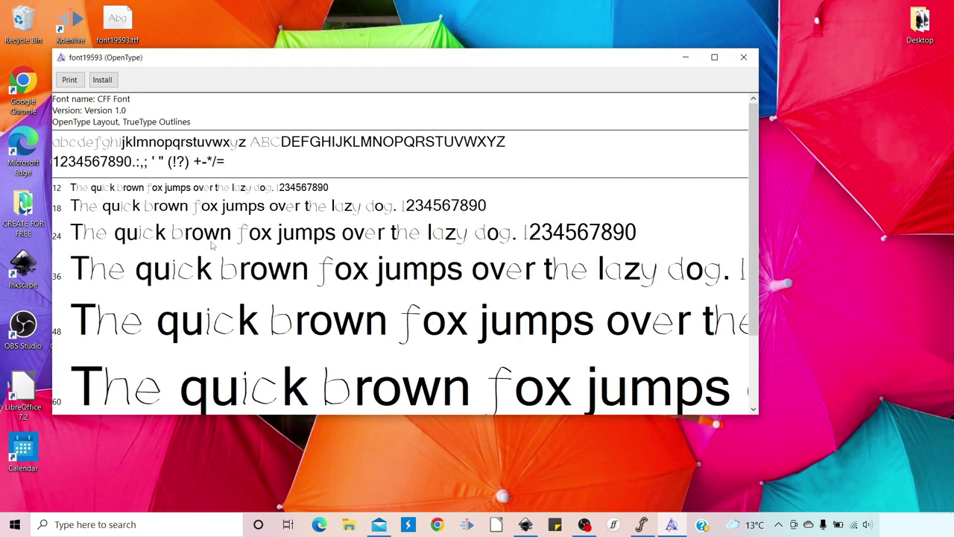
click(102, 82)
click(744, 57)
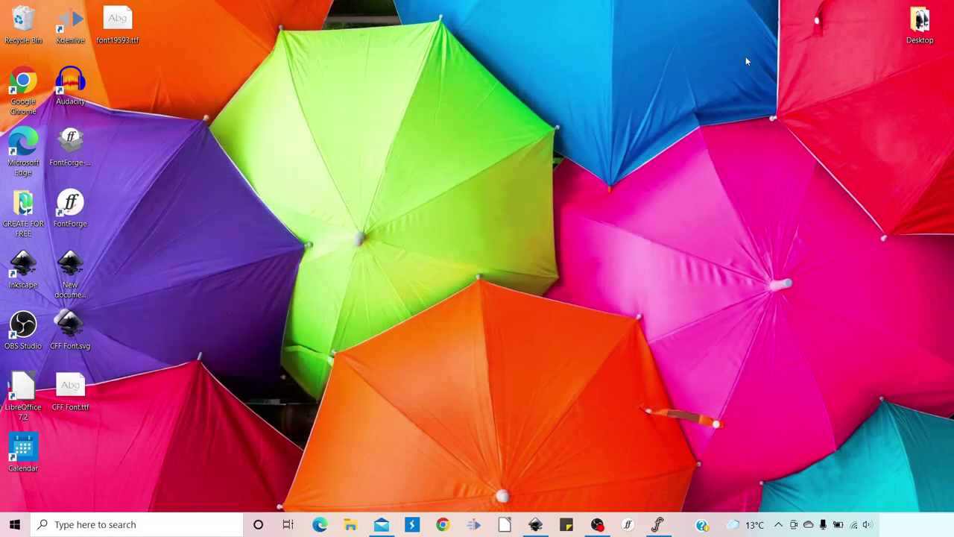
Close the CFF Font.svg drawing, restart Inkscape, and create a new blank document.
click(537, 527)
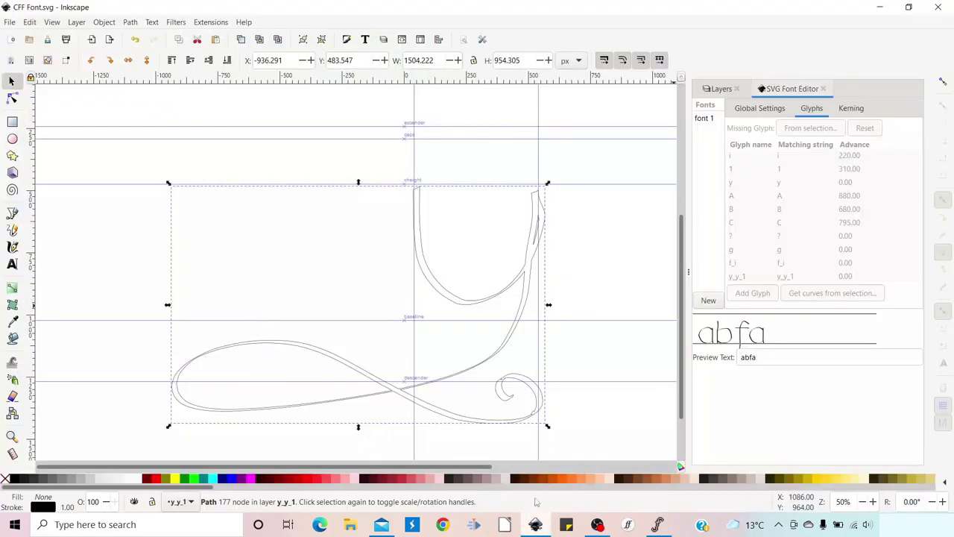
click(932, 9)
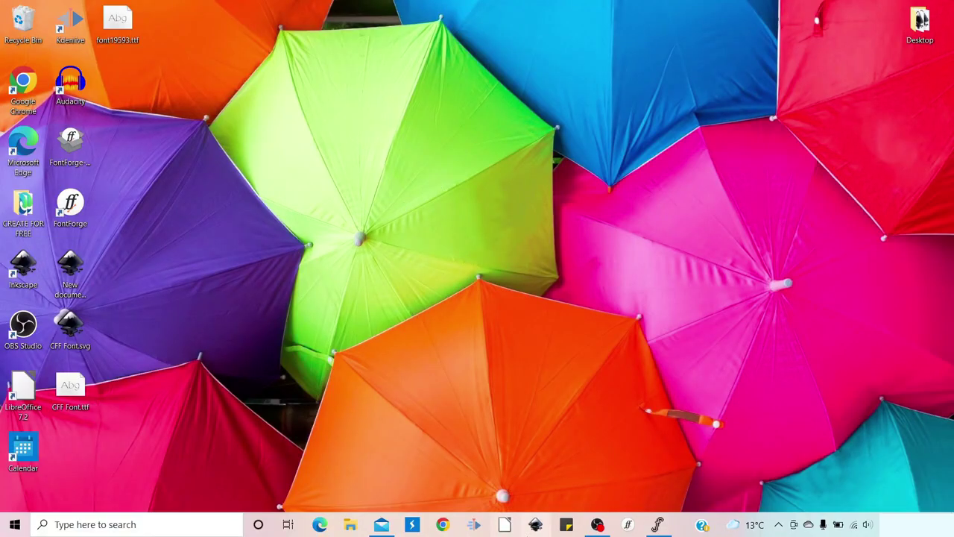
click(533, 525)
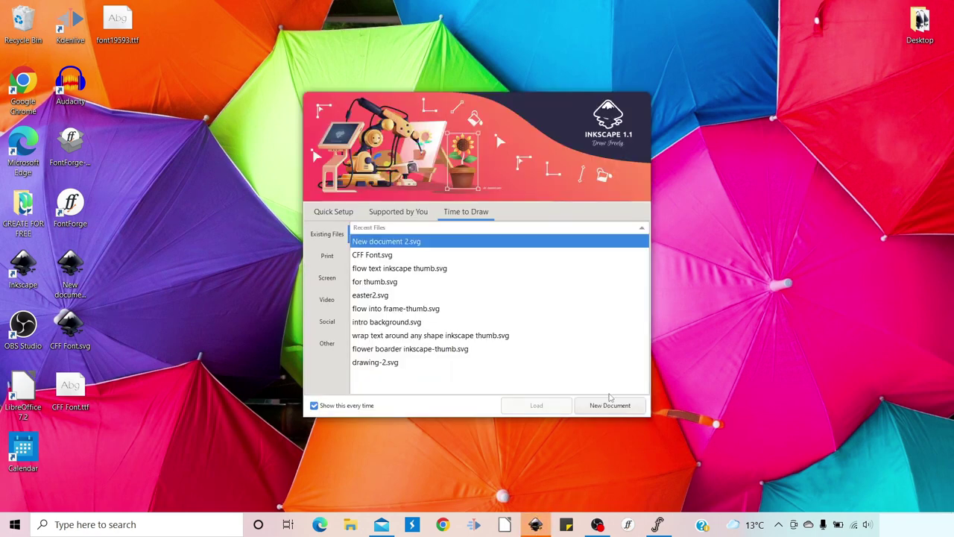
click(610, 410)
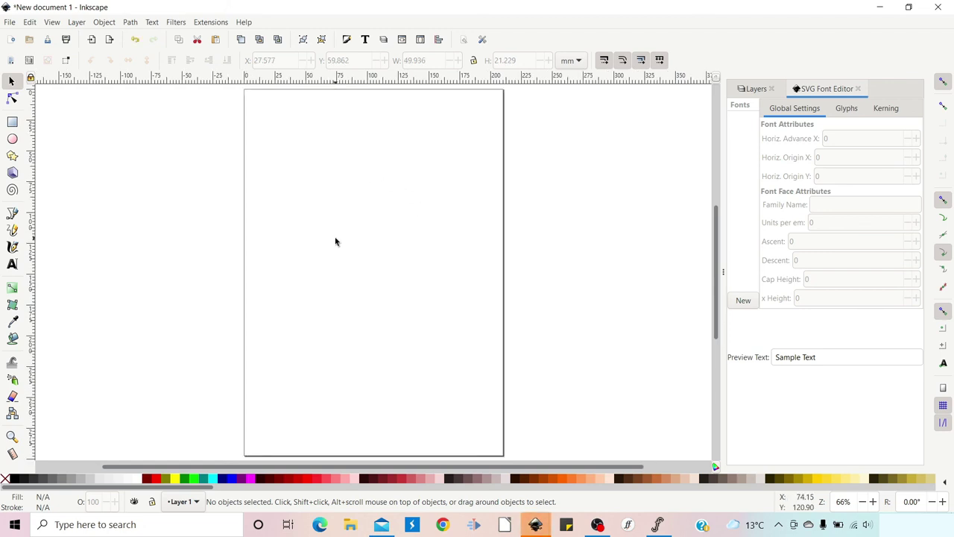
Set the Text tool's font to CFF Font and start a text object on the page.
click(12, 265)
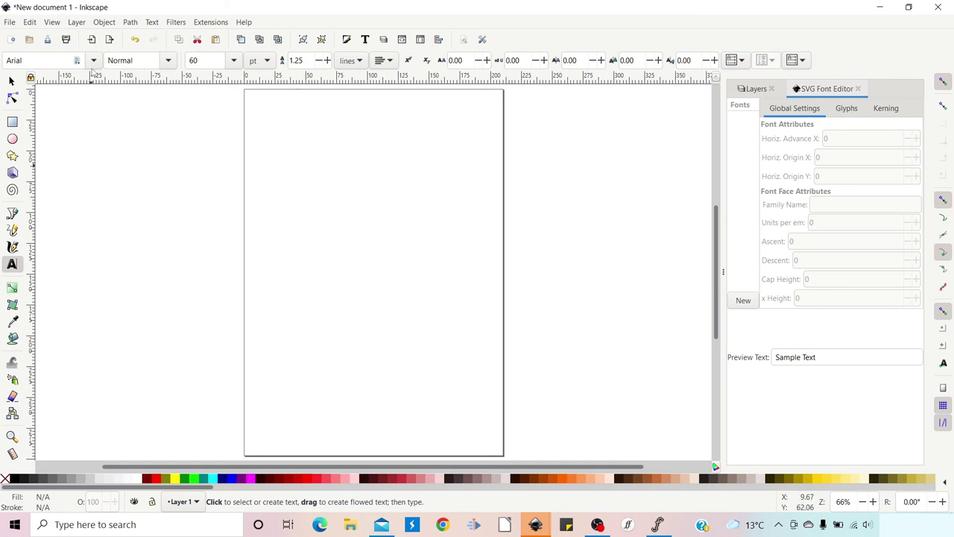
click(93, 60)
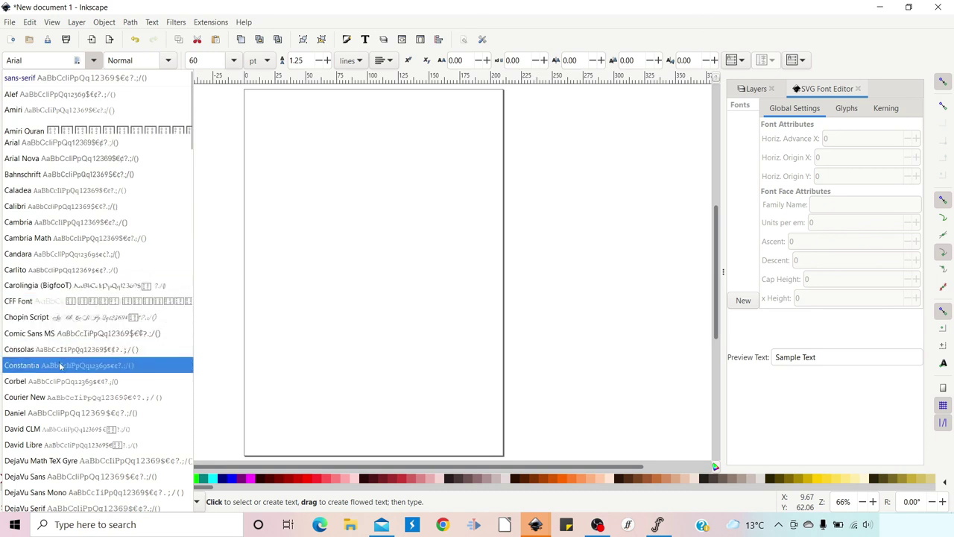
click(13, 306)
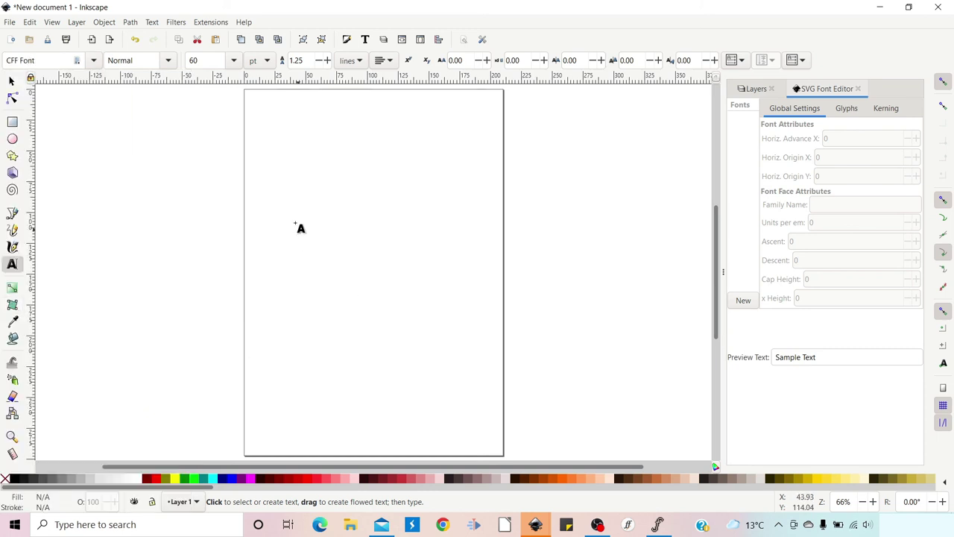
click(275, 240)
key(plus)
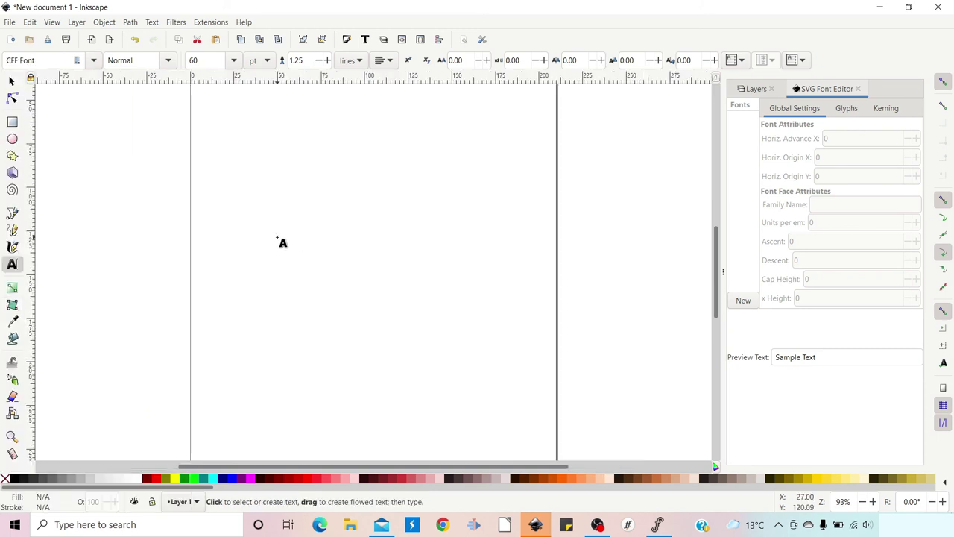
key(plus)
key(plus)
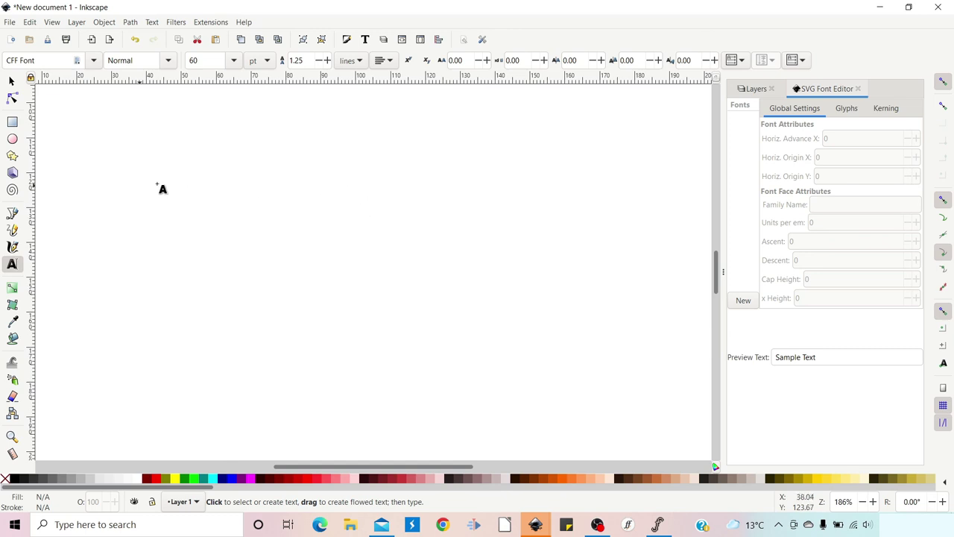
scroll(241, 324, right, 1)
scroll(241, 324, up, 1)
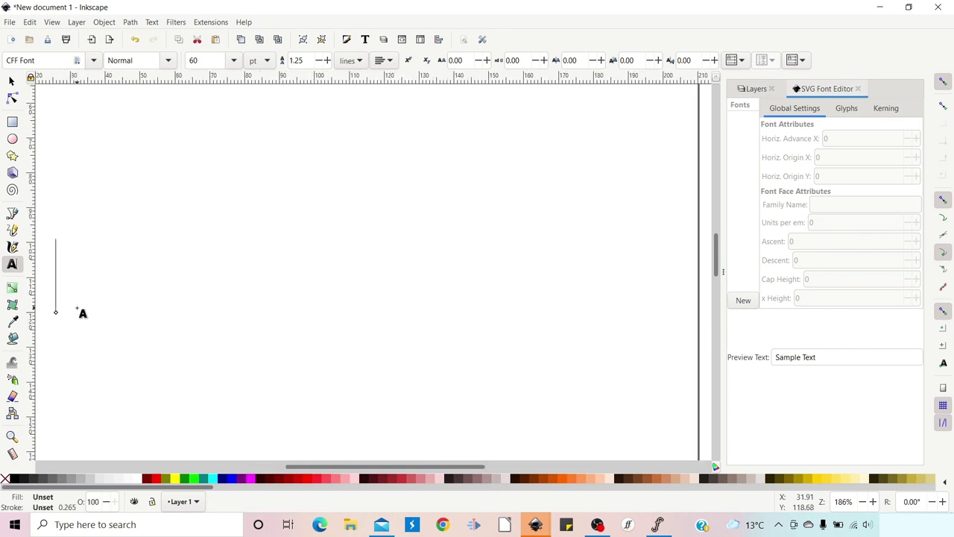
Enter the test text "acb fi" followed by the yy1 sequence to produce the fi ligature and swash y.
text(acb)
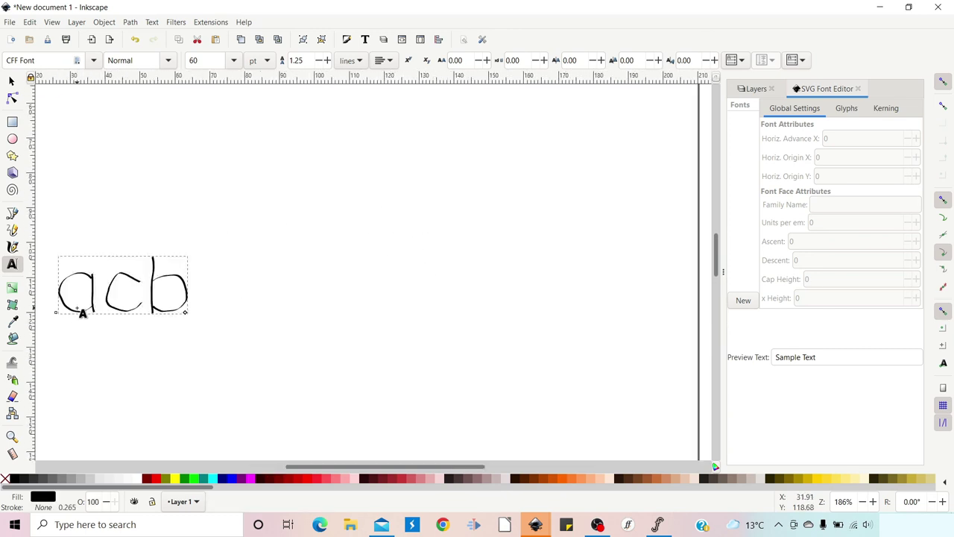
text( f)
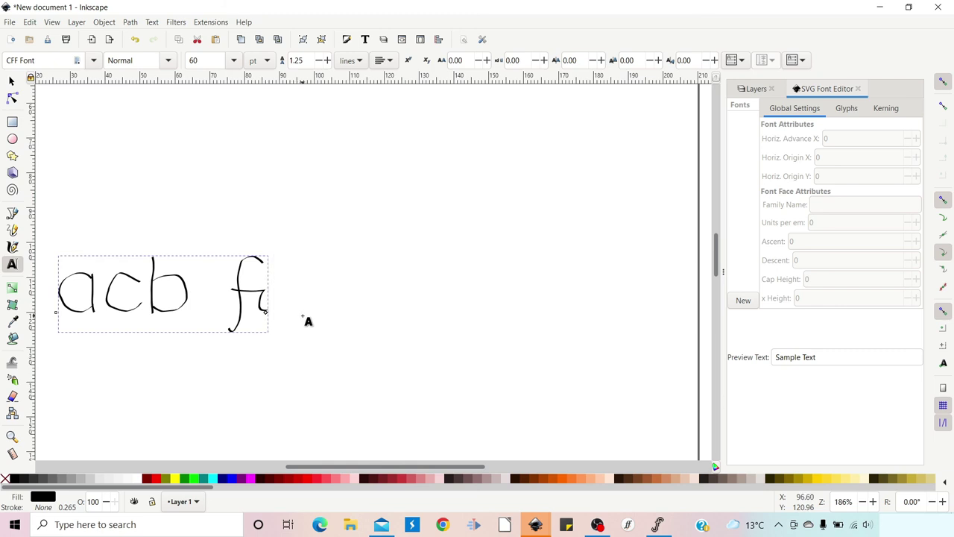
text(yy)
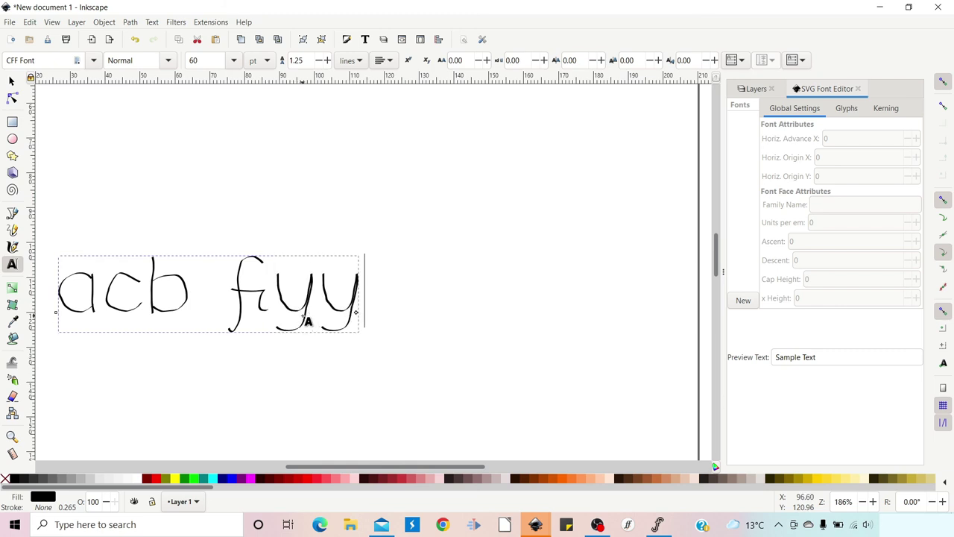
key(BackSpace)
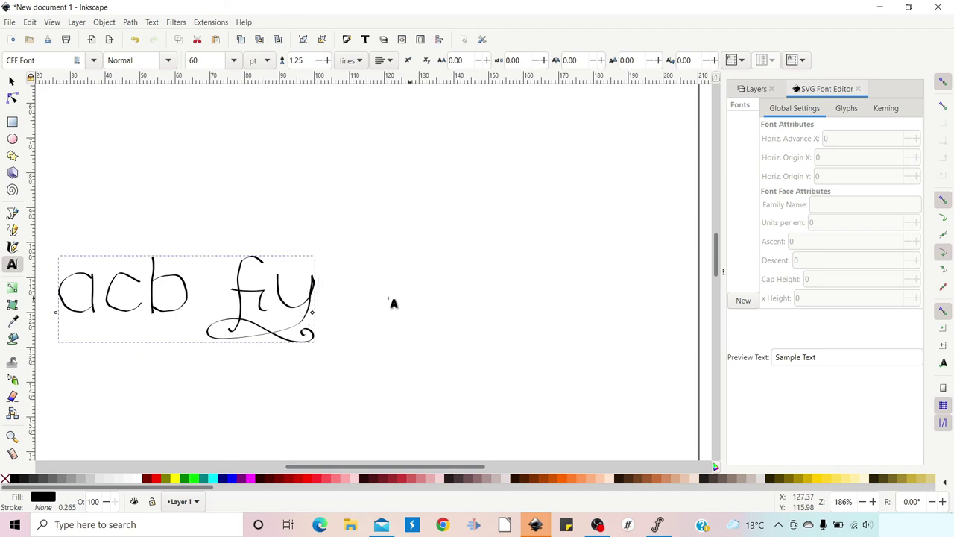
drag(392, 303, 510, 291)
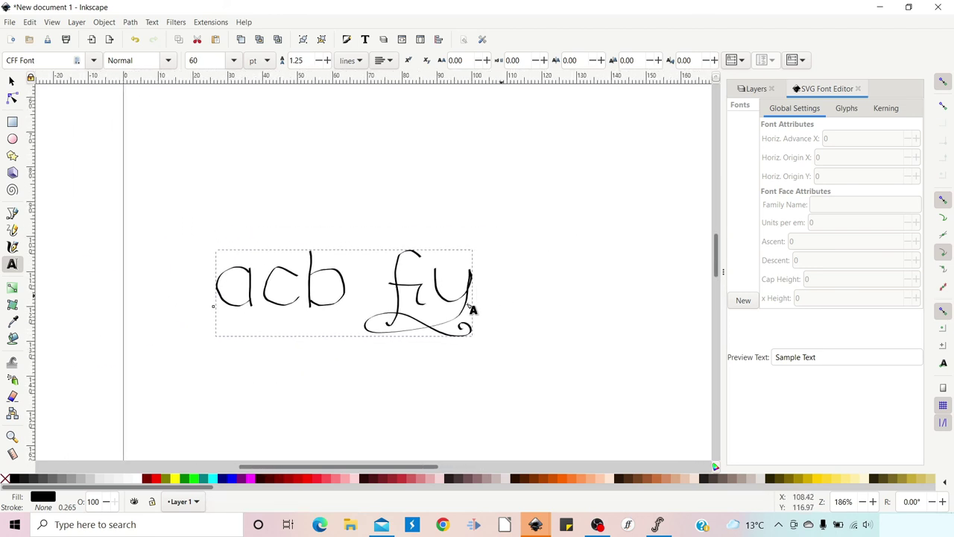